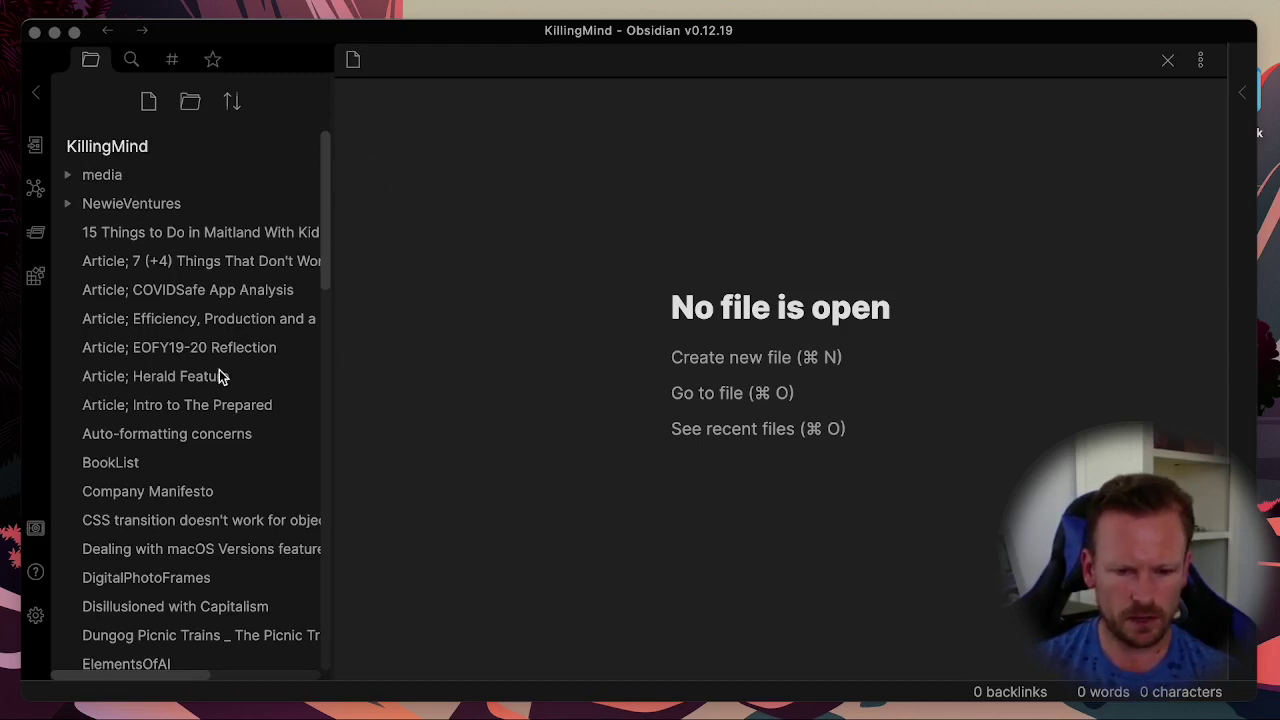
- Preview EmpiricalEE.md, FleetingNotes2020.md and FleetingNotes2021.md in the vault folder on disk, then return to Obsidian
scroll(219, 376, down, 20)
scroll(182, 379, down, 6)
scroll(182, 379, up, 20)
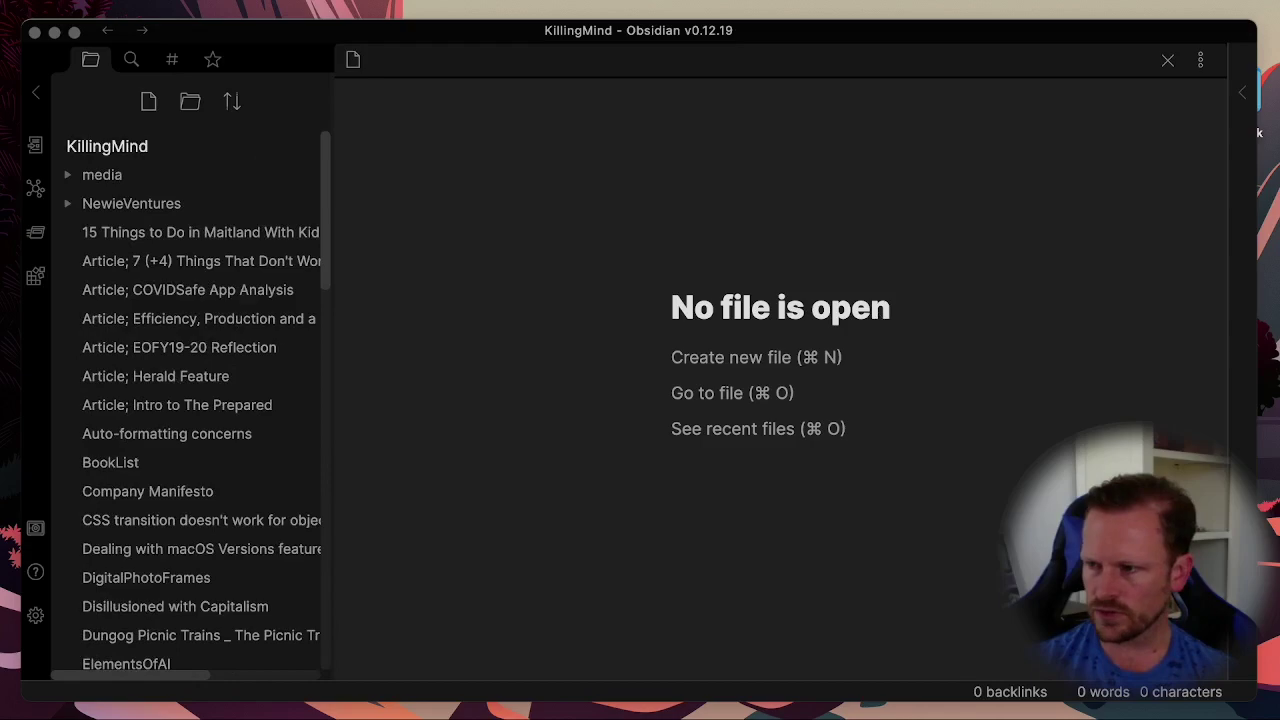
drag(1279, 106, 505, 103)
scroll(570, 330, up, 15)
scroll(575, 250, down, 5)
click(545, 212)
click(567, 300)
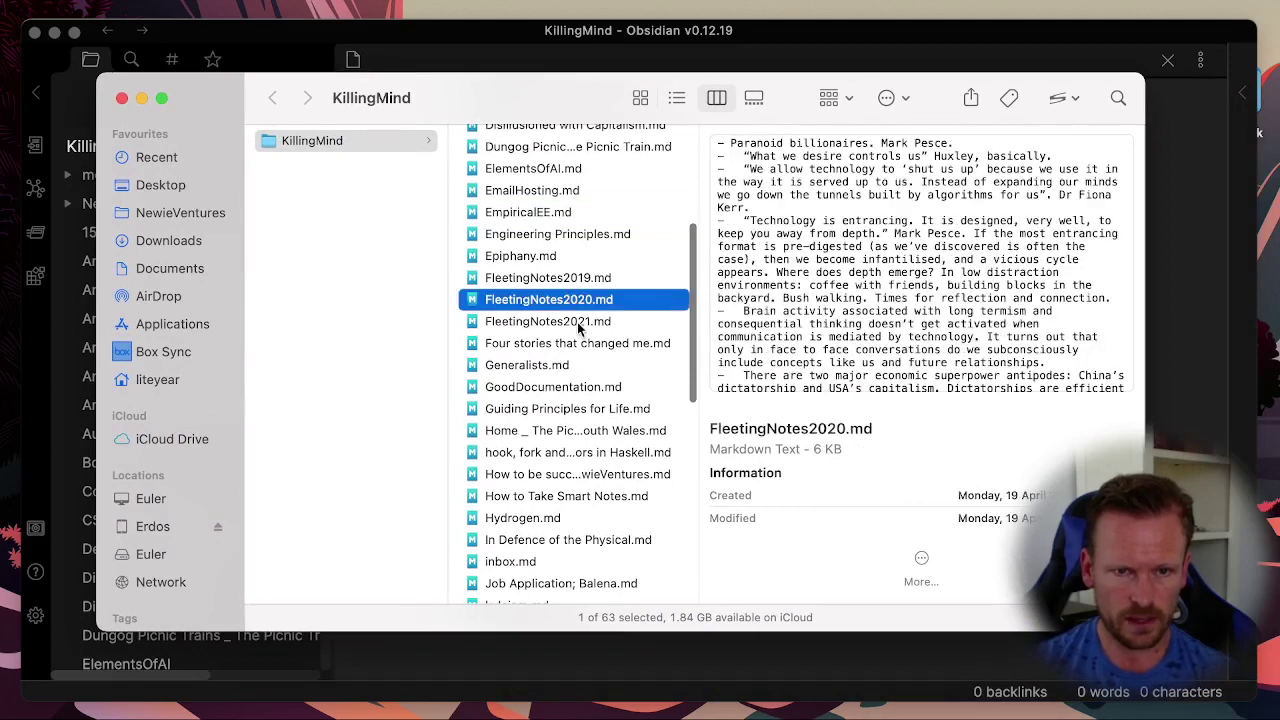
click(578, 326)
key(super+w)
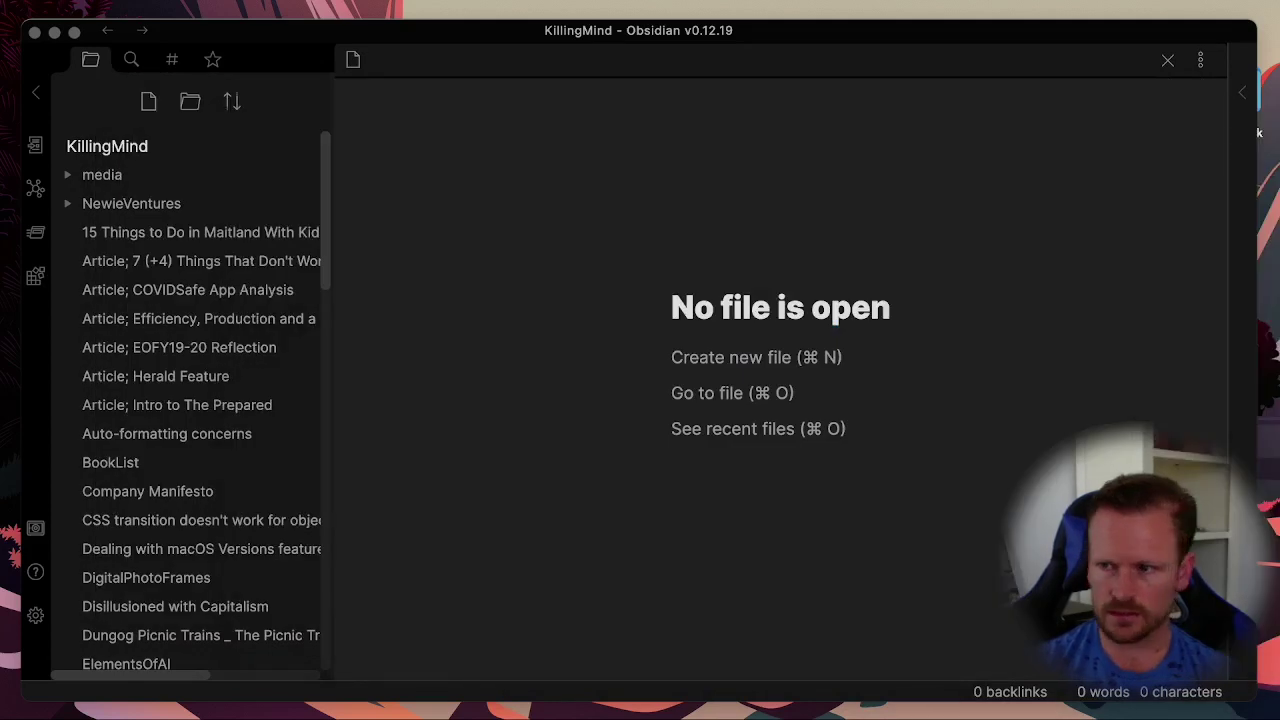
click(797, 28)
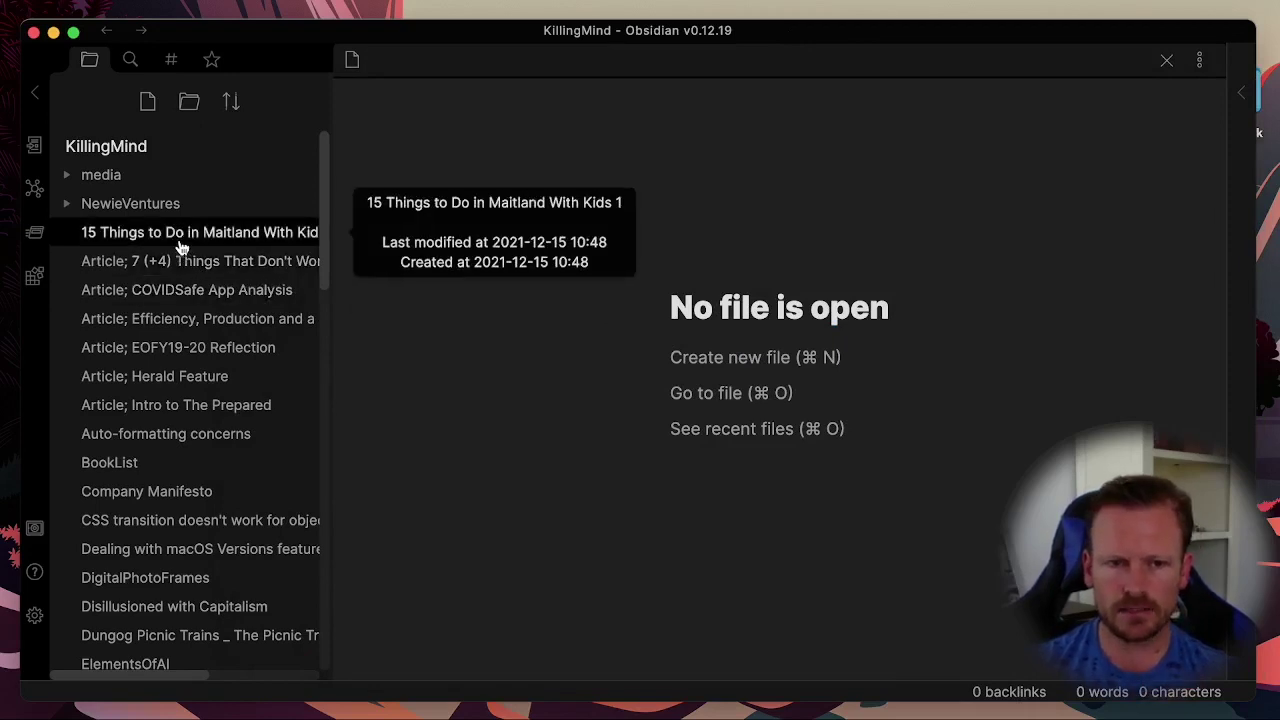
- Open the CSS transition note, then the macOS Versions and file syncing note, and scroll through it
scroll(206, 491, down, 1)
click(205, 470)
click(196, 499)
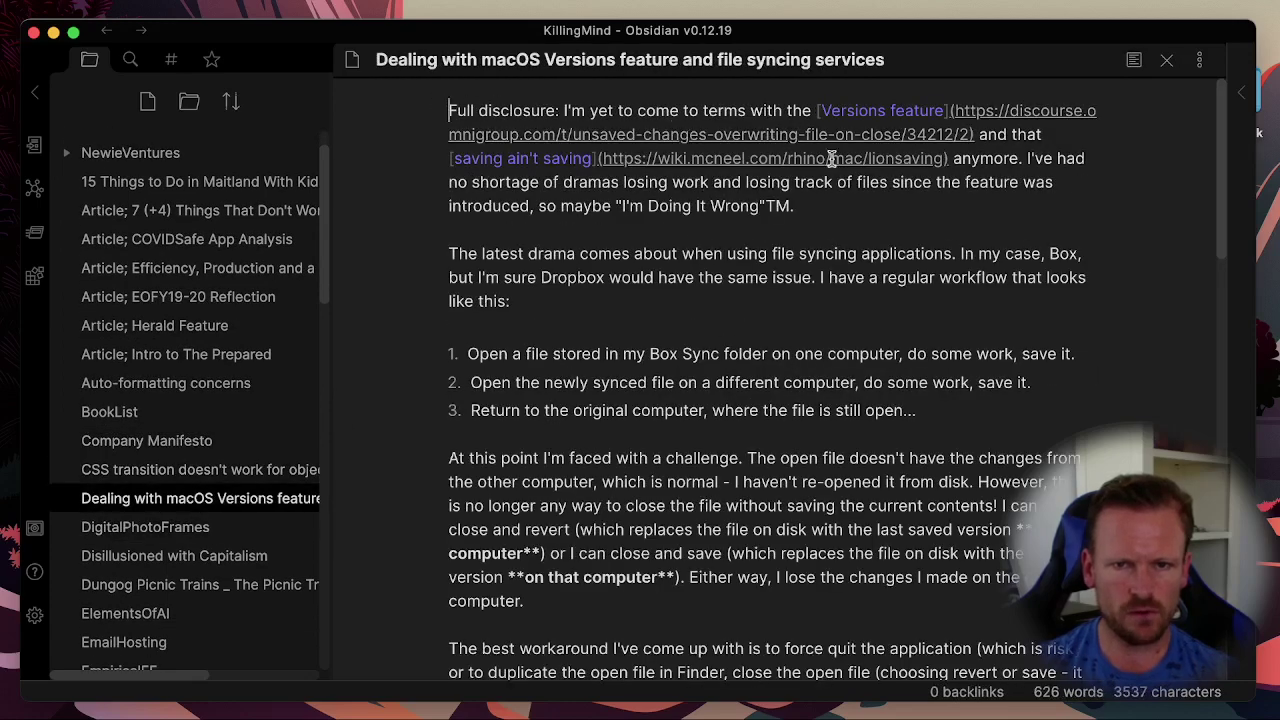
scroll(713, 316, down, 4)
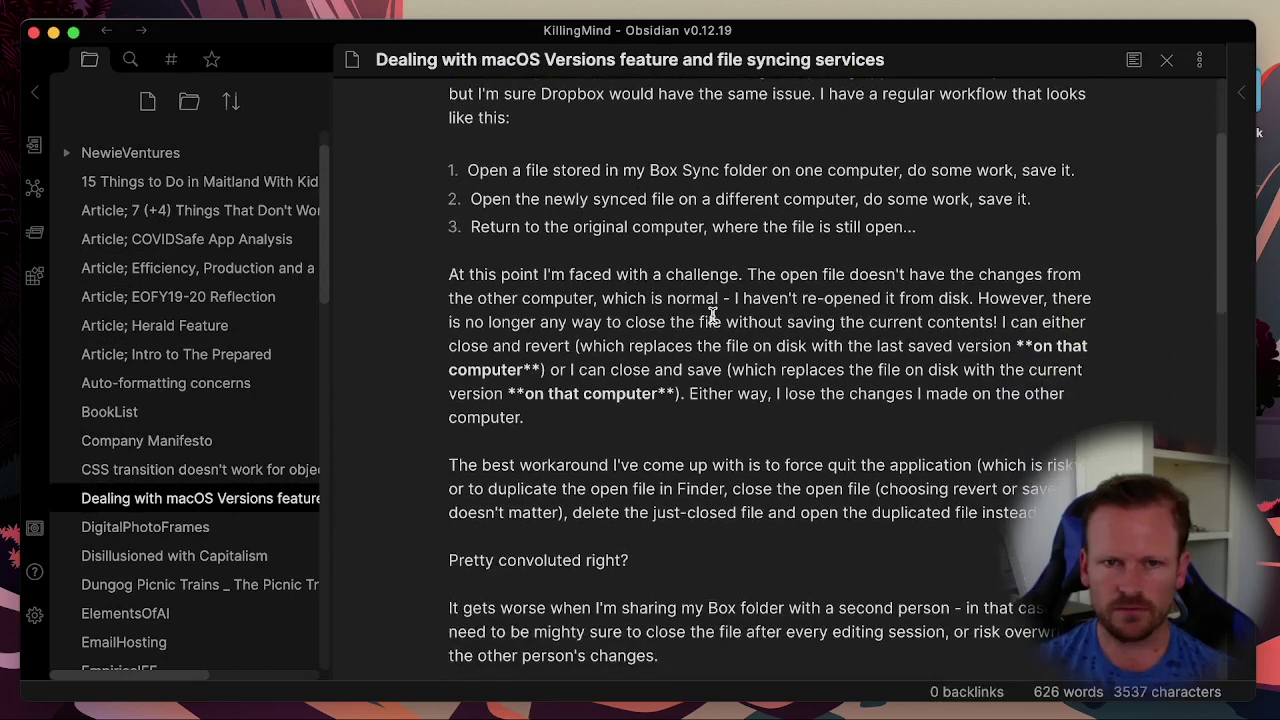
- Add a linked reading view beside the editor and open FleetingNotes2021 in both panes
super+click(1141, 63)
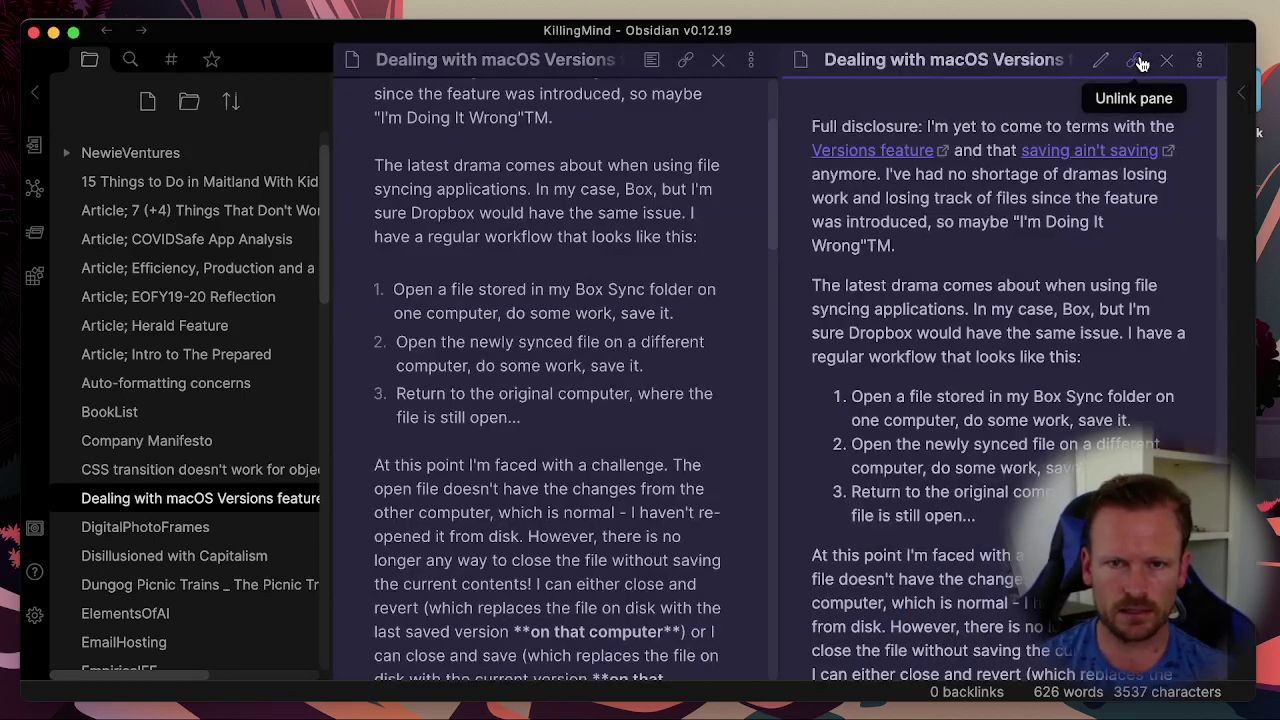
scroll(528, 355, down, 10)
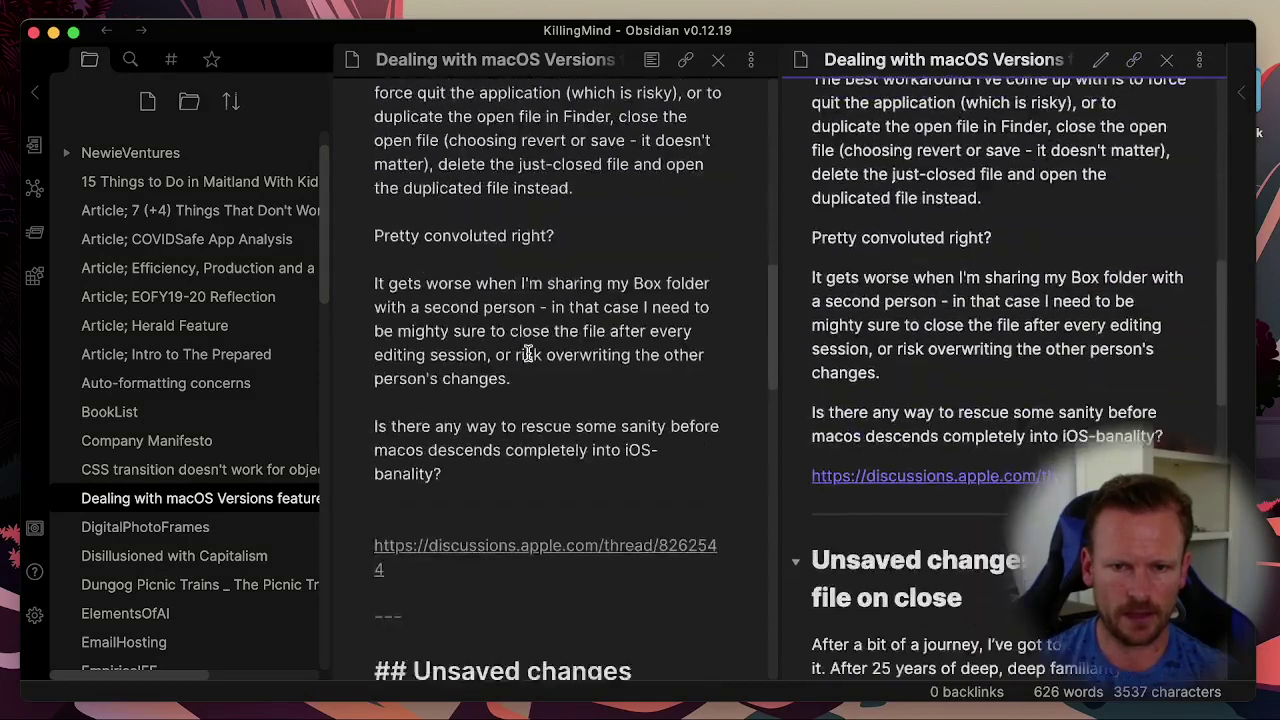
scroll(528, 355, down, 15)
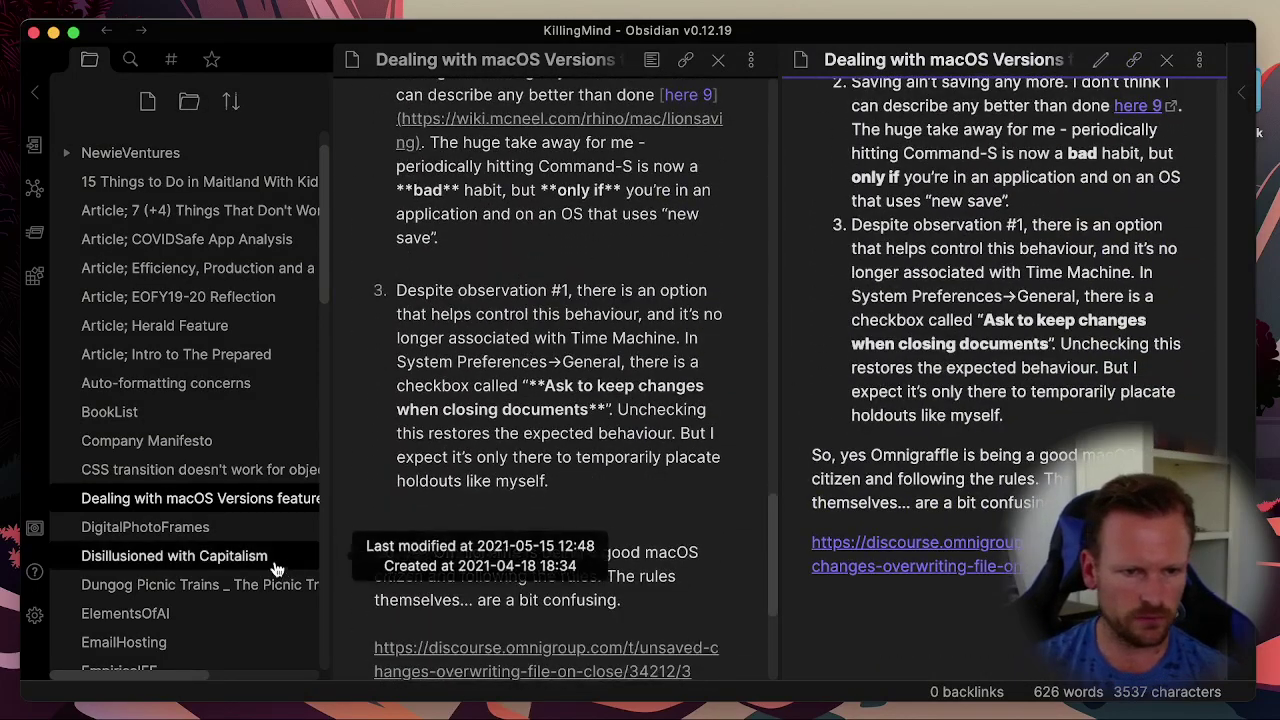
scroll(180, 540, down, 5)
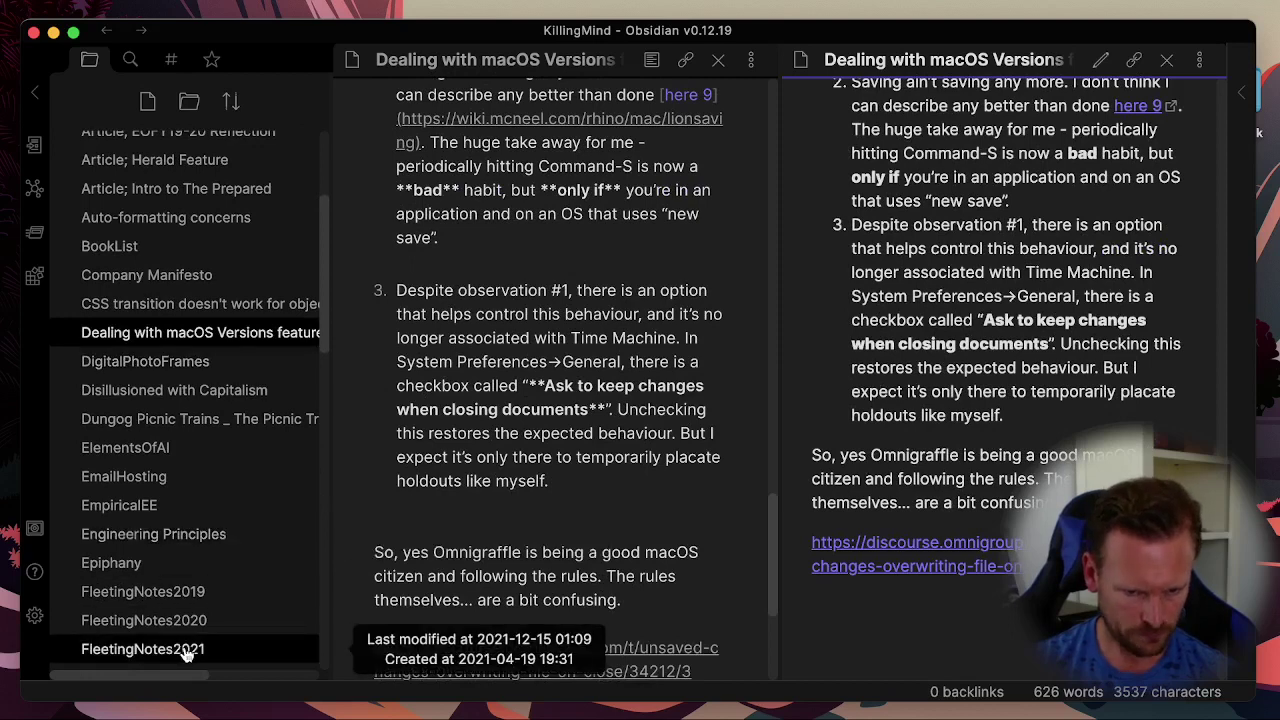
click(185, 650)
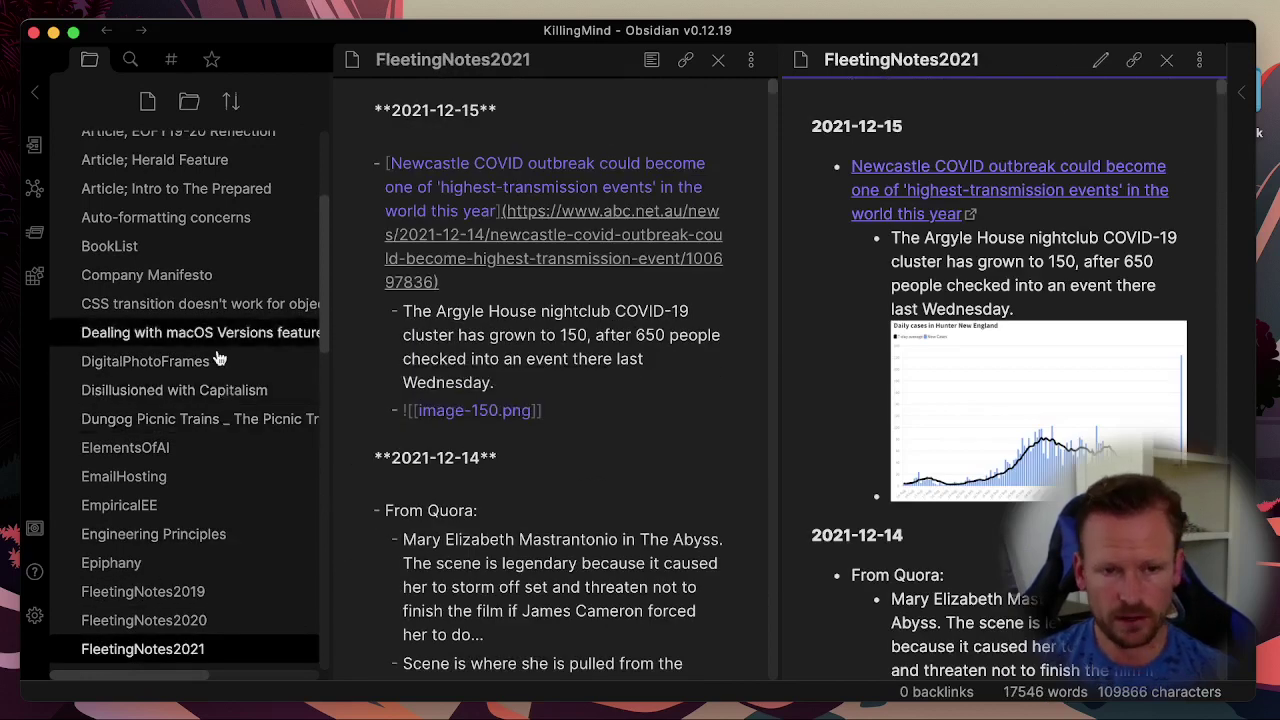
scroll(143, 409, down, 3)
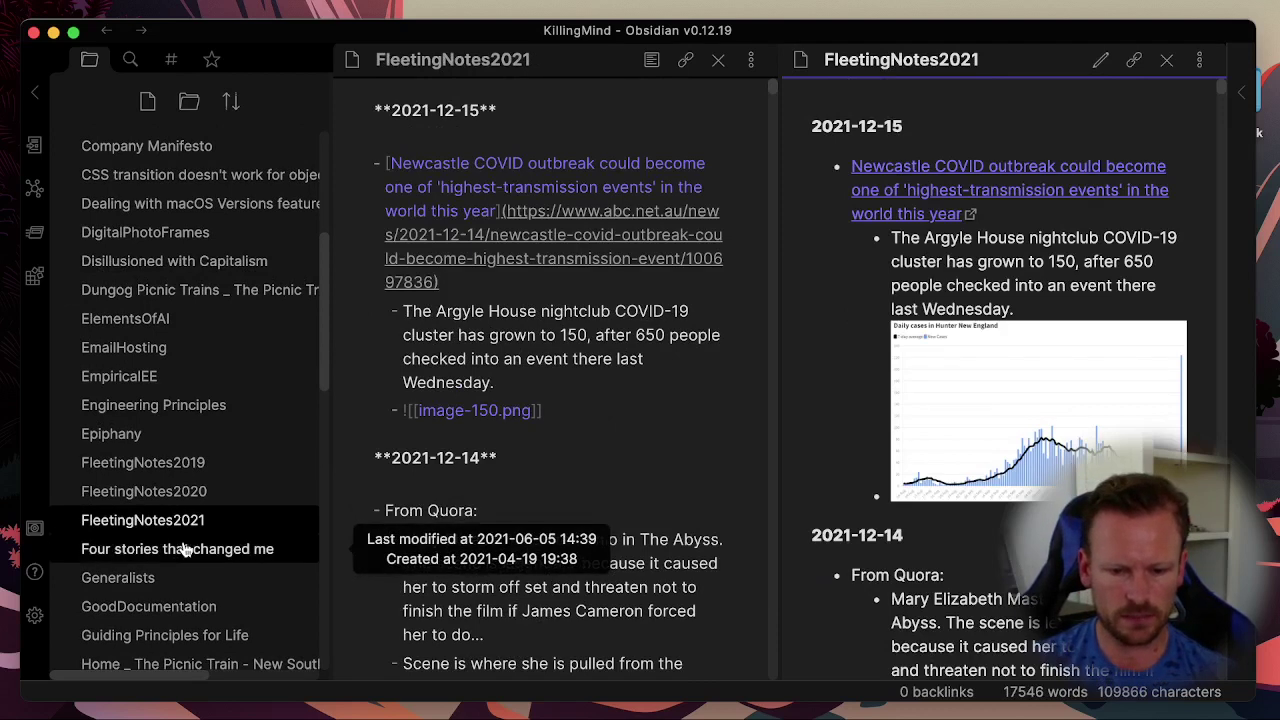
scroll(183, 549, down, 5)
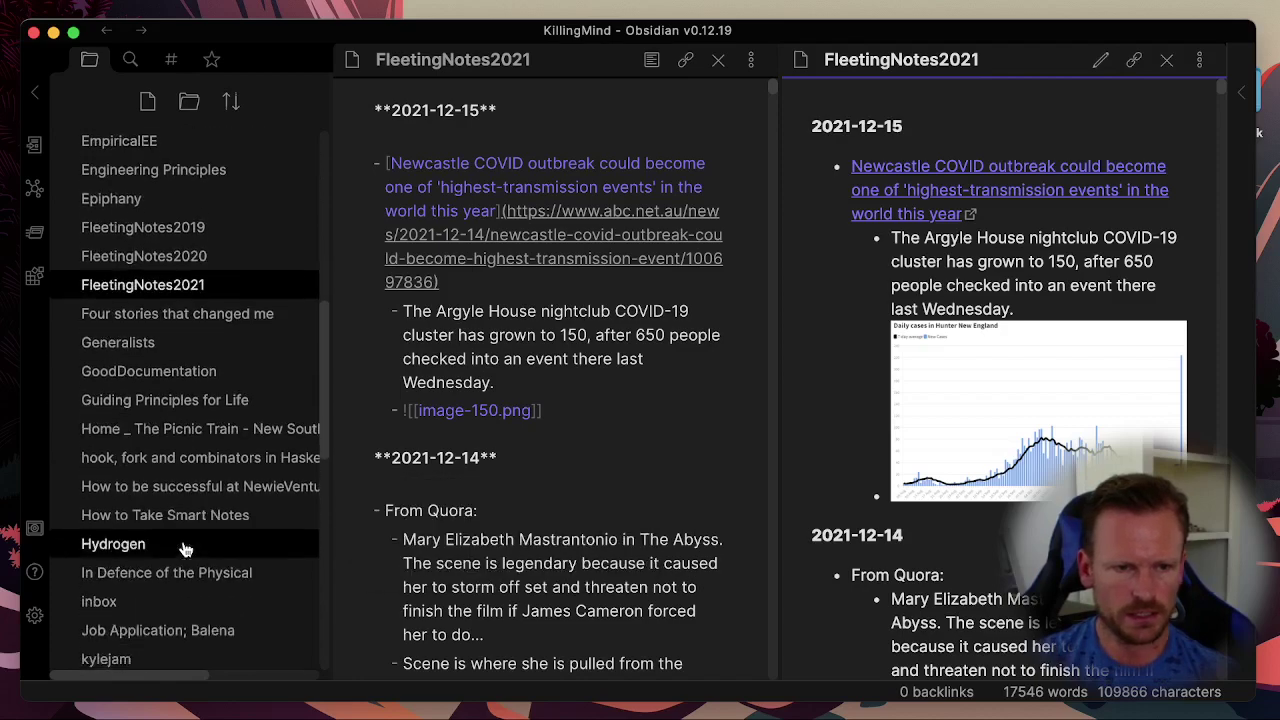
- Browse the Haskell hook/fork/combinators, NewieVentures, Smart Notes, Hydrogen and In Defence of the Physical notes
click(165, 457)
scroll(163, 493, down, 2)
click(163, 383)
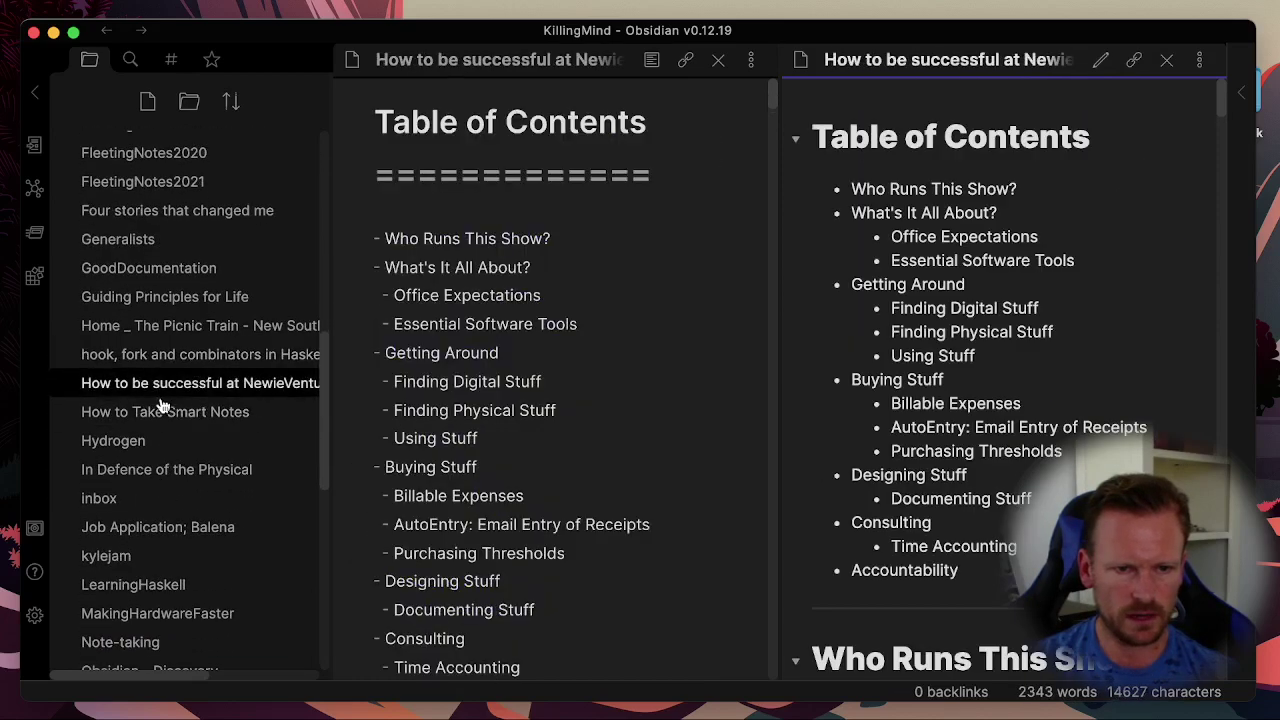
click(163, 412)
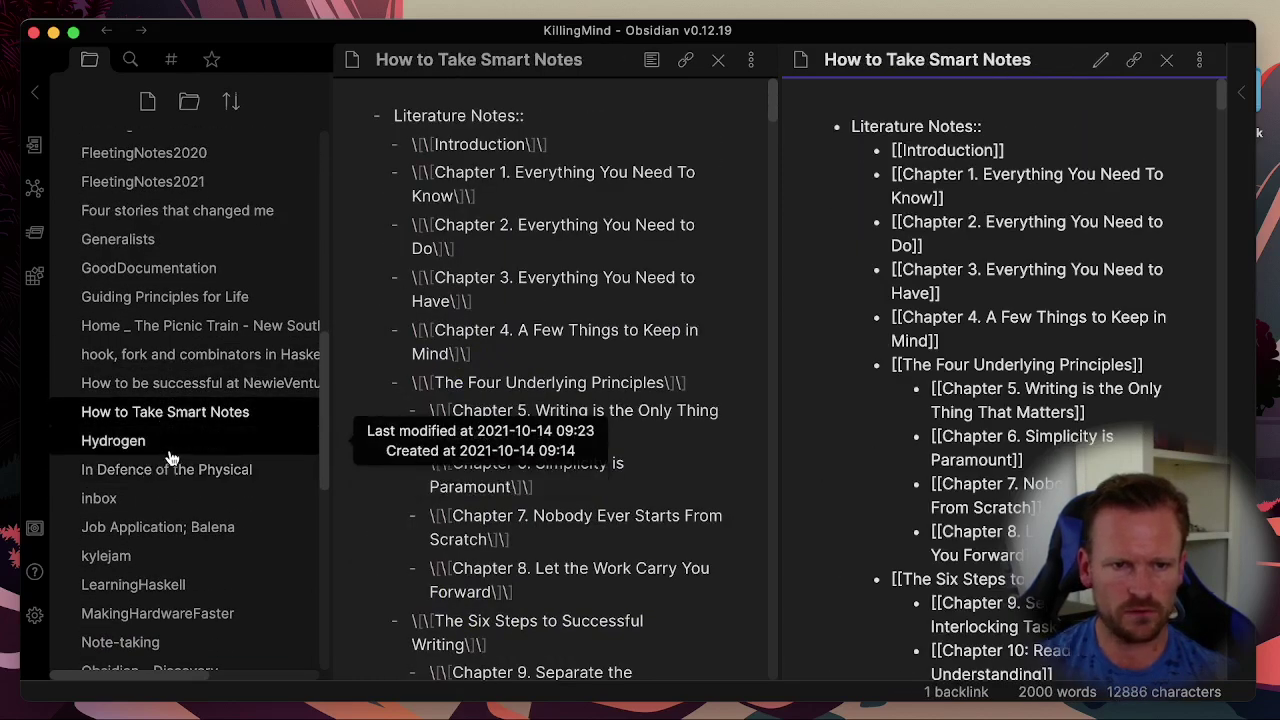
click(168, 447)
click(188, 474)
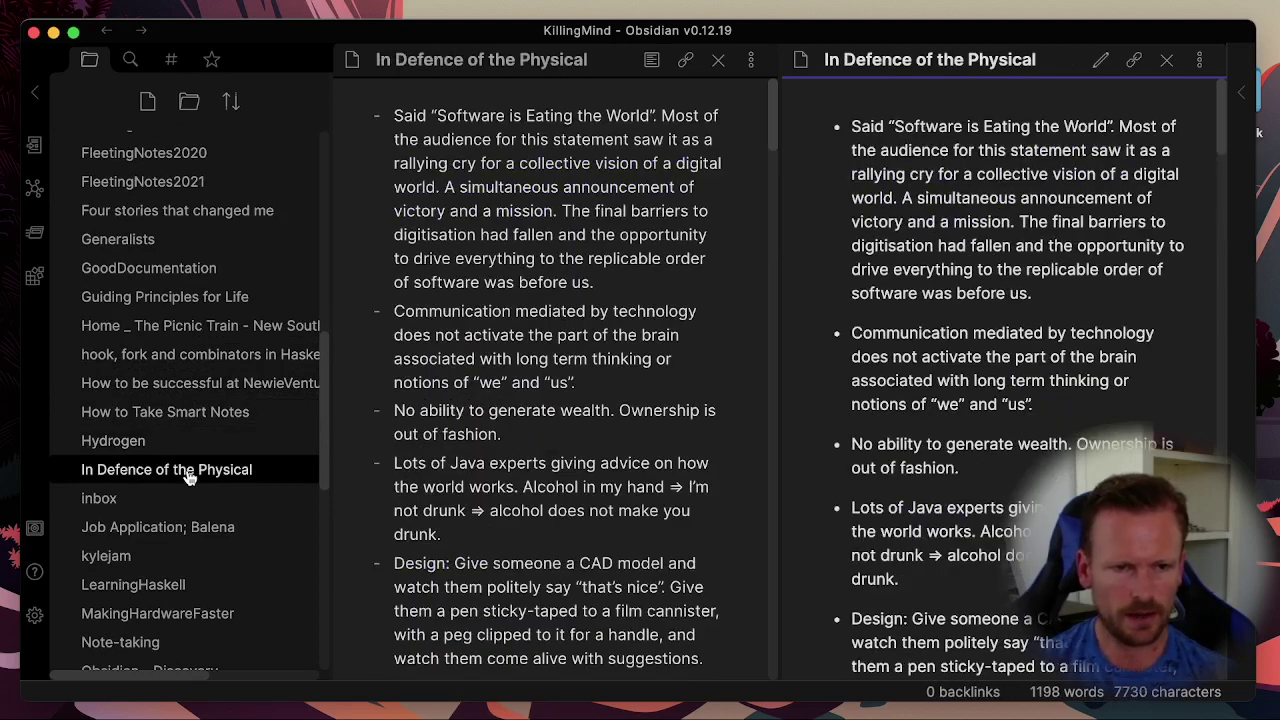
- Open LearningHaskell, then Obsidian - Discovery, ending on Obsidian - Screencast scripts
click(175, 584)
scroll(185, 540, down, 3)
click(190, 540)
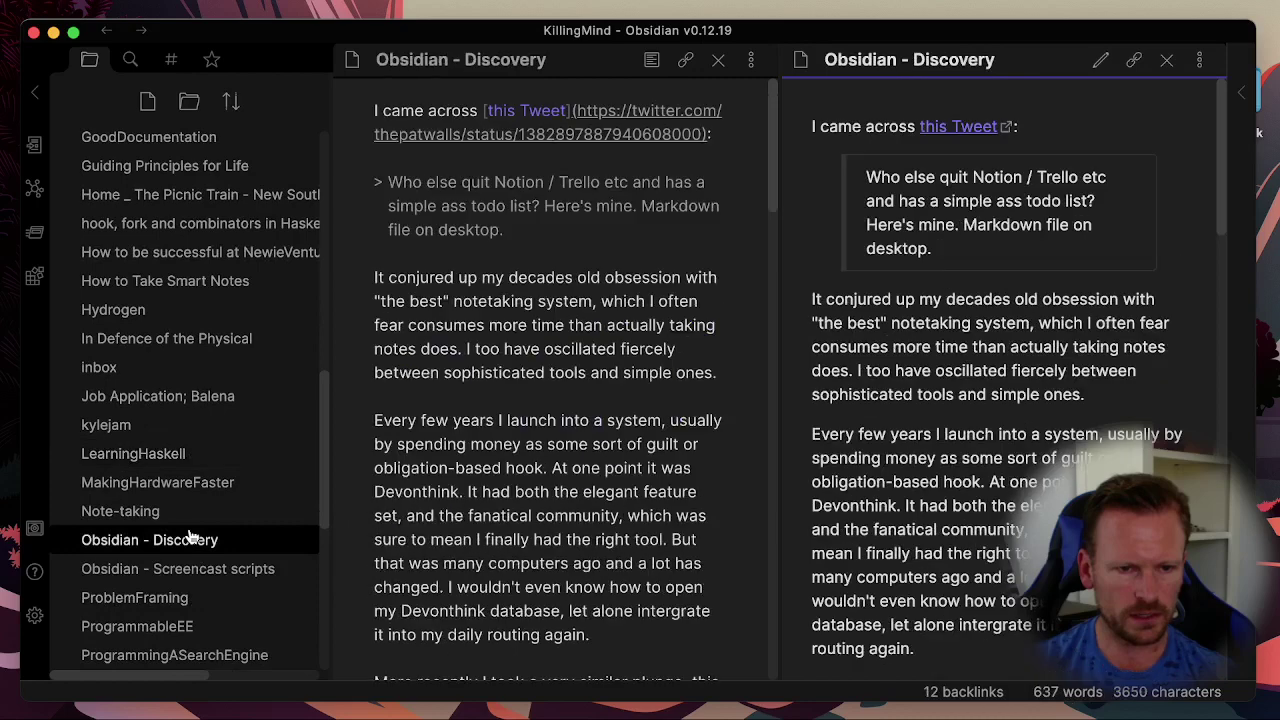
click(183, 569)
scroll(190, 545, down, 5)
scroll(212, 523, up, 6)
scroll(212, 523, up, 5)
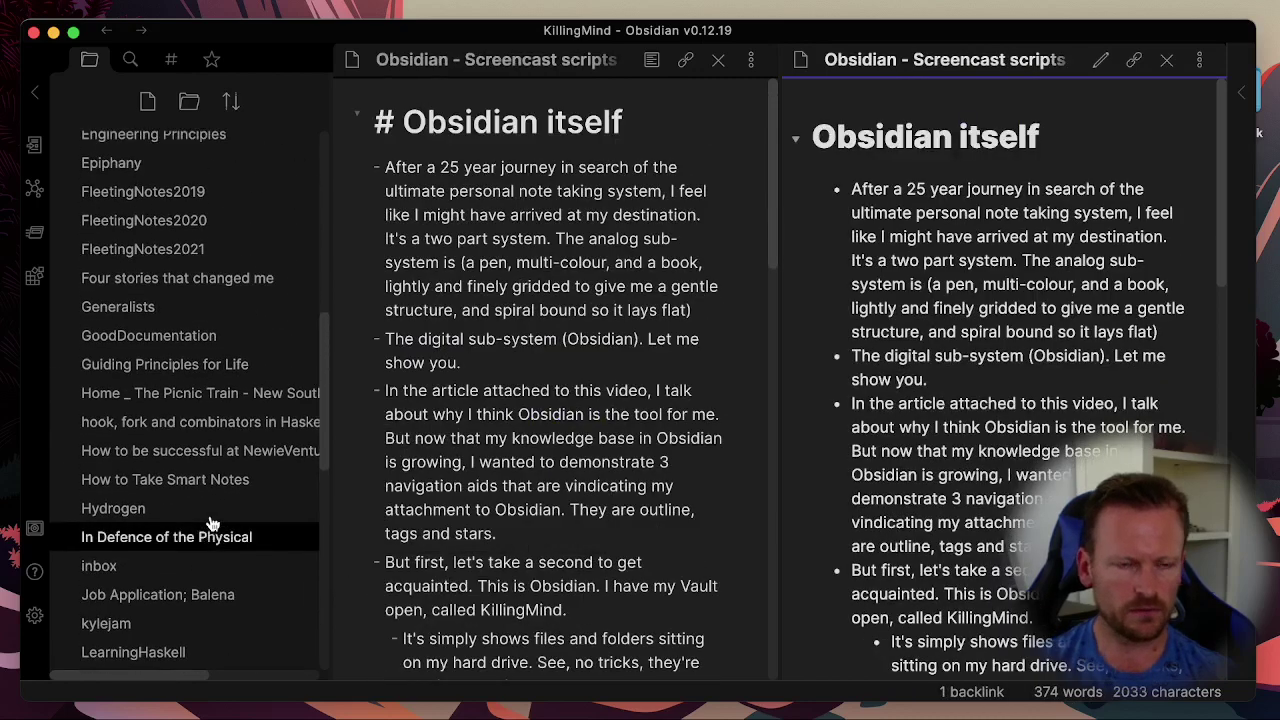
- Open the graph view and close the note pane so the graph fills the editor area
click(35, 192)
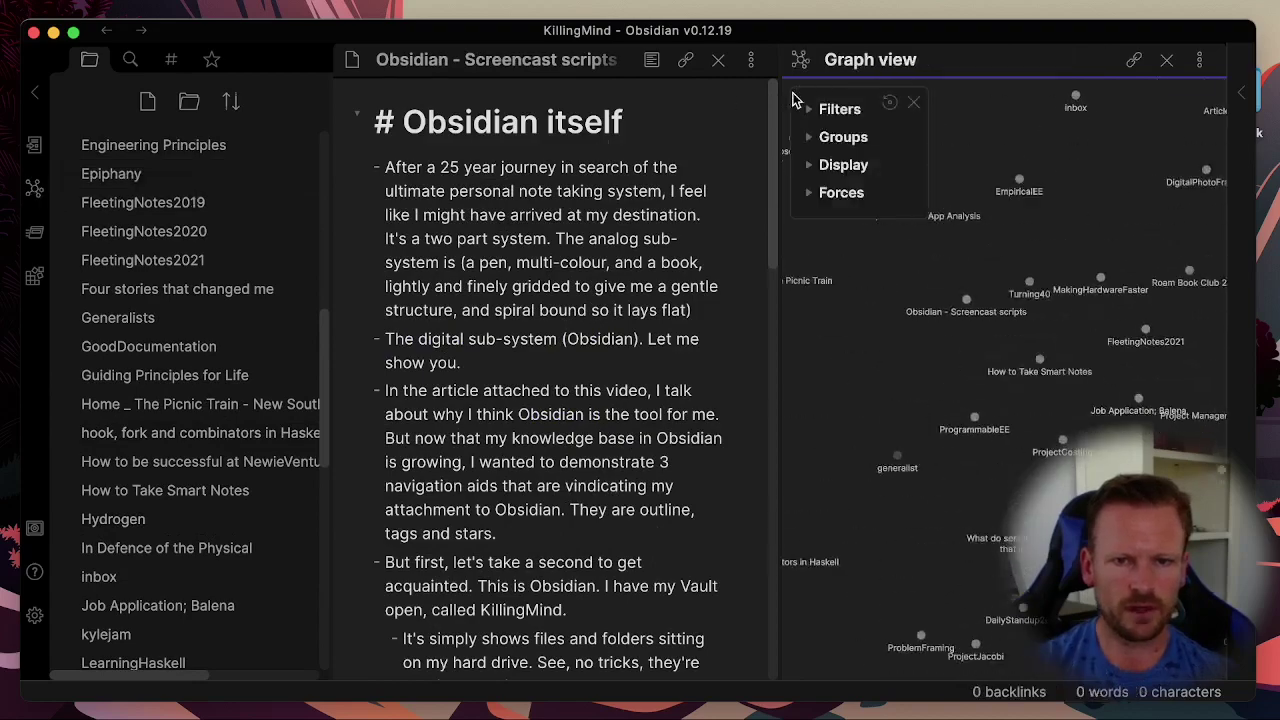
click(718, 60)
scroll(749, 400, down, 10)
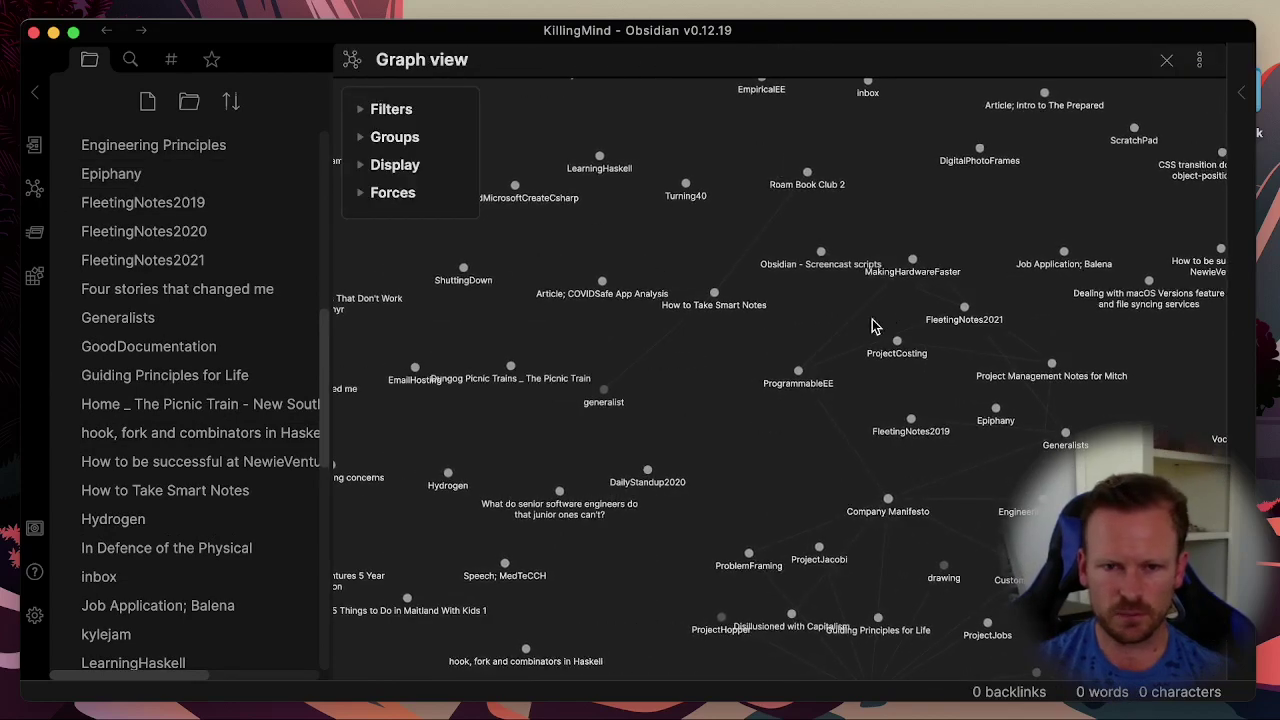
scroll(806, 380, up, 10)
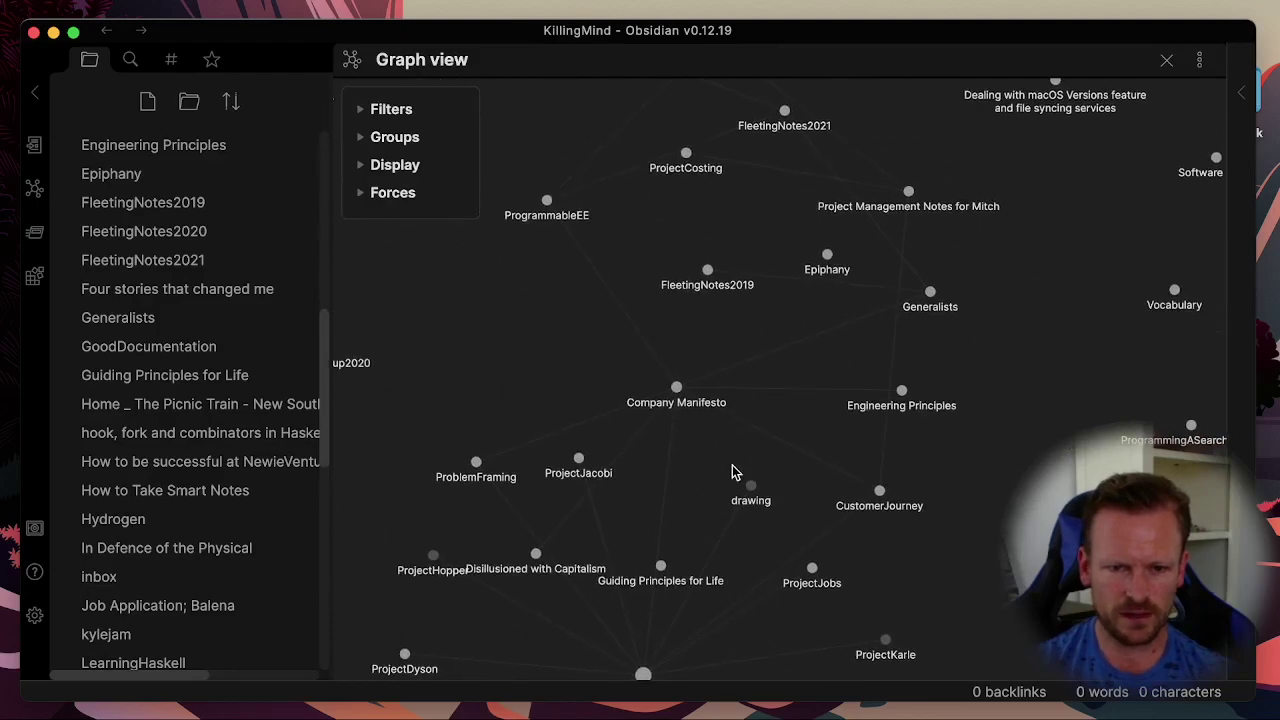
- Drag the Guiding Principles for Life, DailyStandup and Complexity nodes aside to reveal their links
drag(678, 548, 870, 460)
scroll(870, 460, down, 5)
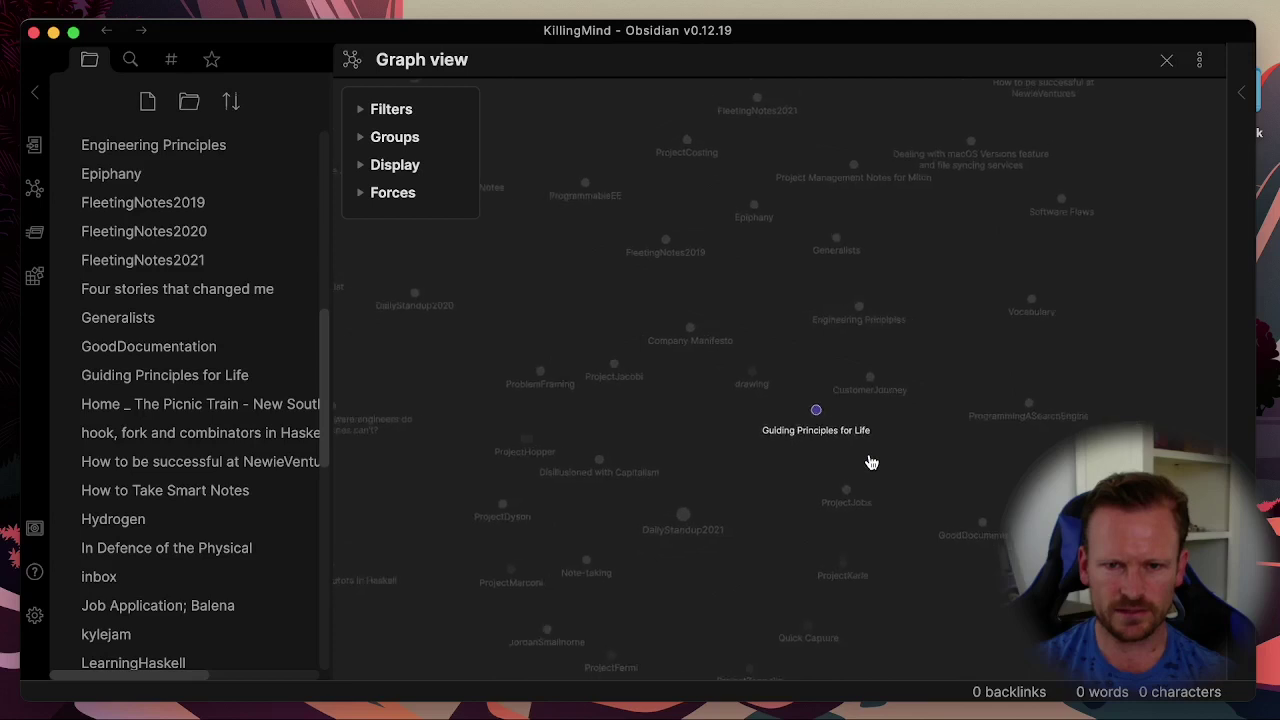
drag(757, 451, 1060, 462)
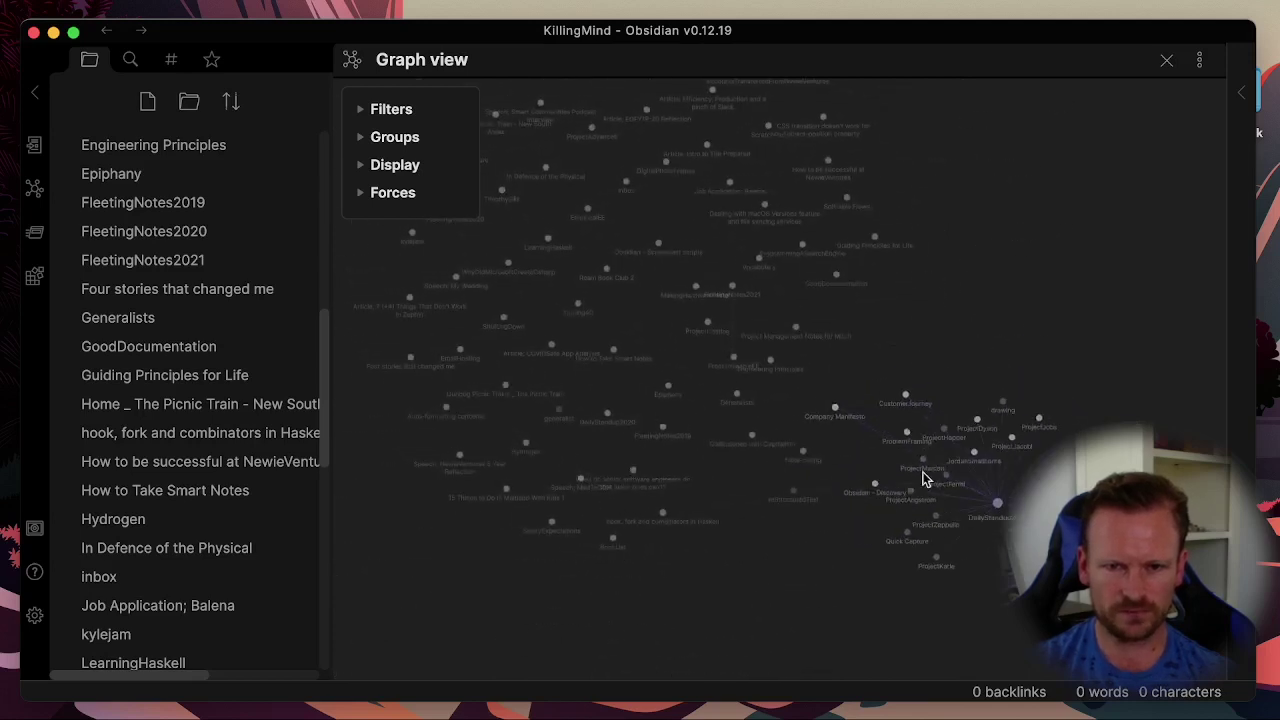
drag(767, 397, 1100, 440)
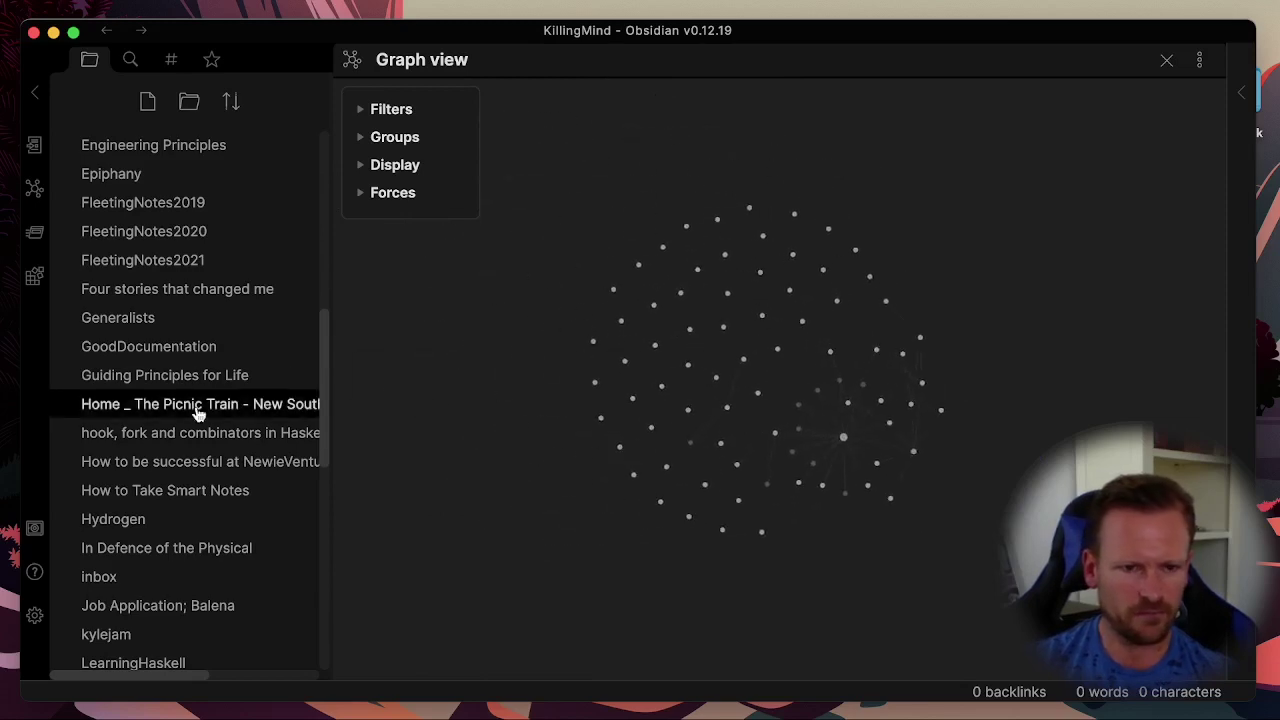
scroll(190, 405, down, 6)
scroll(190, 397, down, 8)
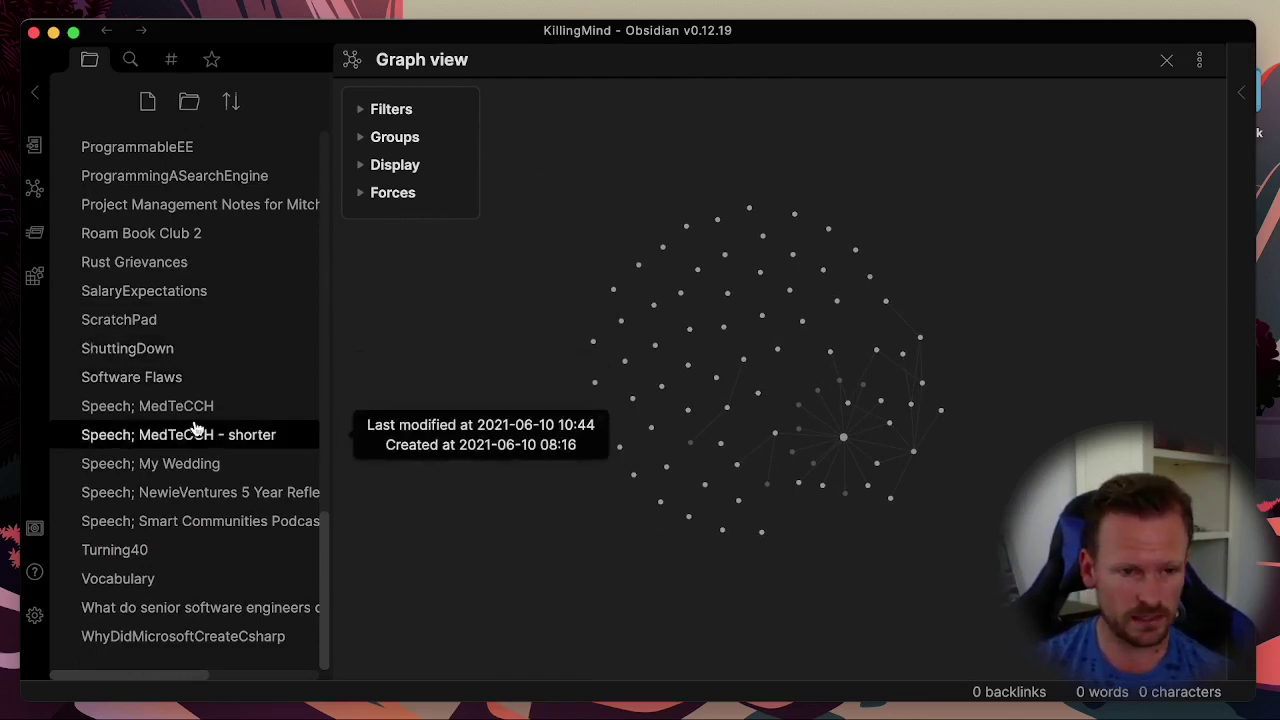
scroll(196, 428, up, 15)
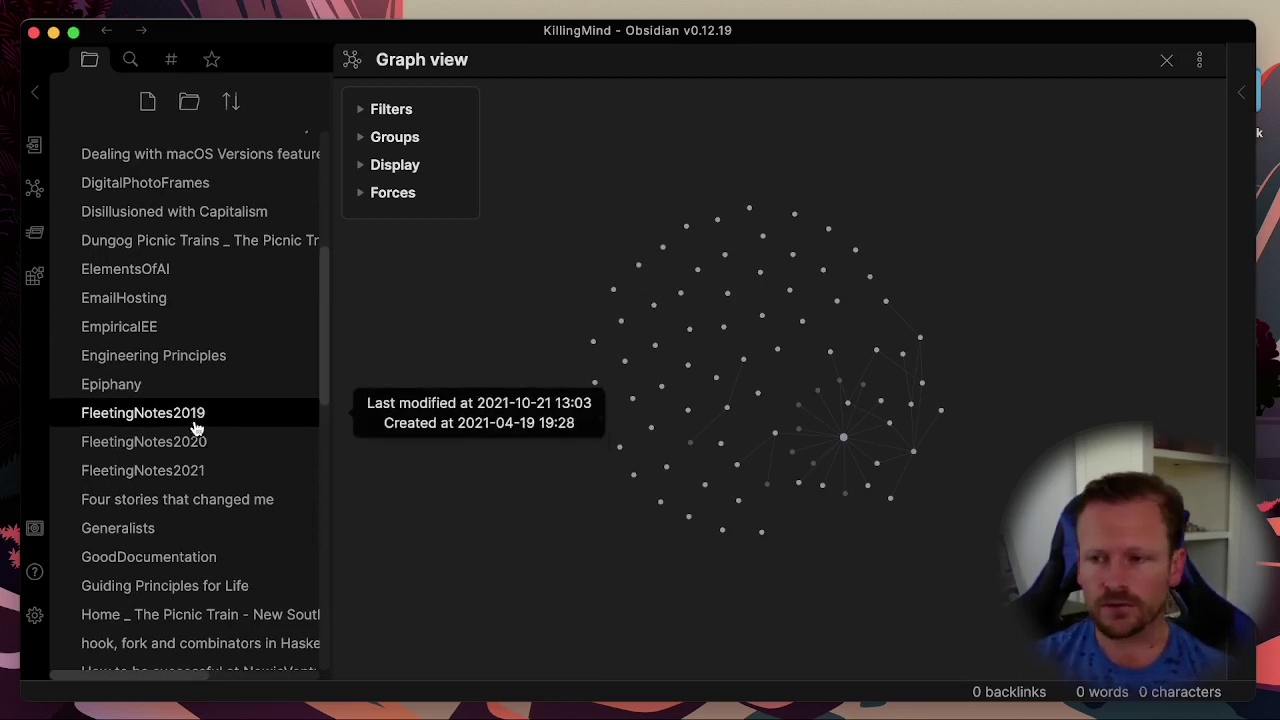
- Scroll through the Core plugins page in Settings, then close Settings back to the graph
click(34, 617)
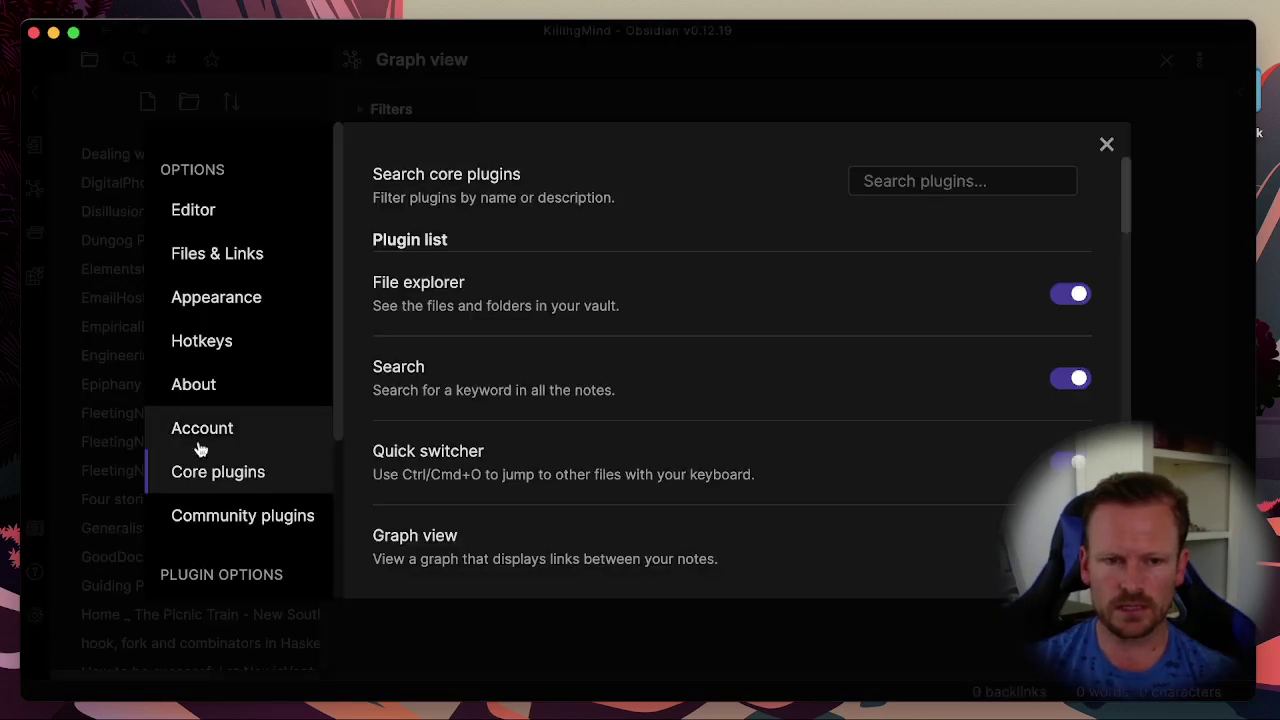
click(215, 472)
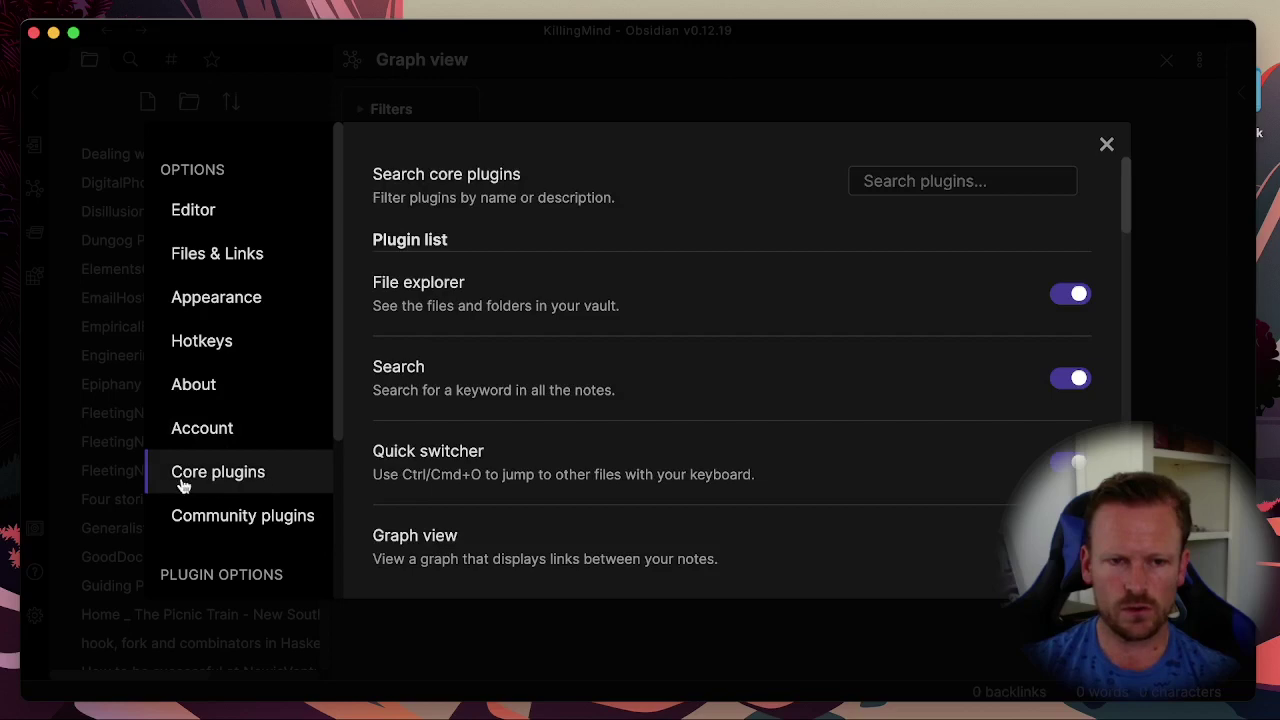
scroll(714, 458, down, 3)
scroll(714, 458, down, 3)
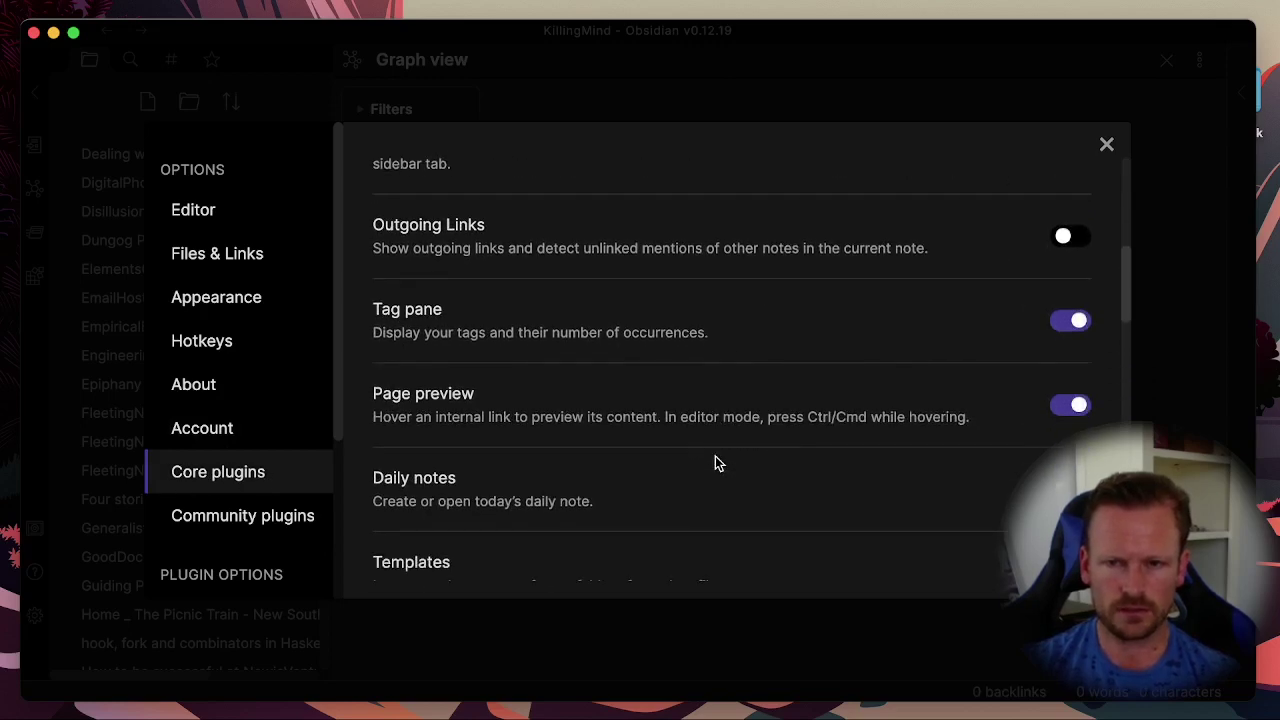
scroll(715, 458, down, 15)
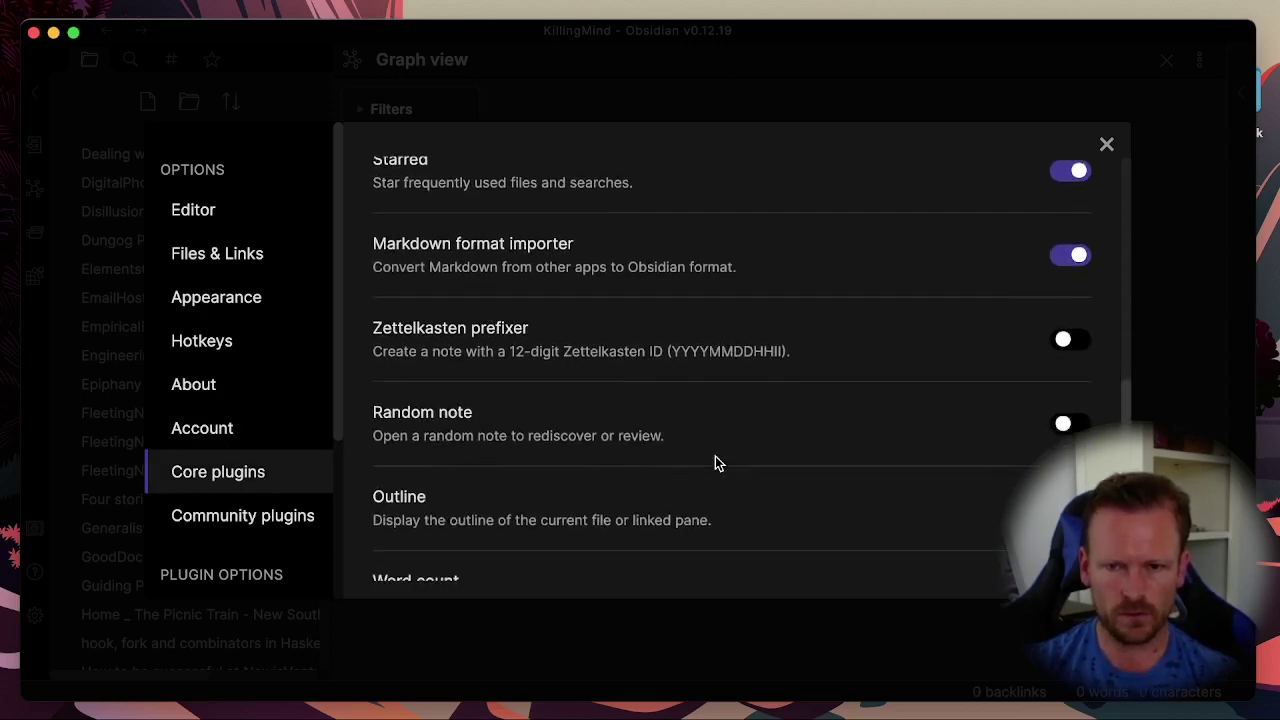
scroll(730, 472, down, 2)
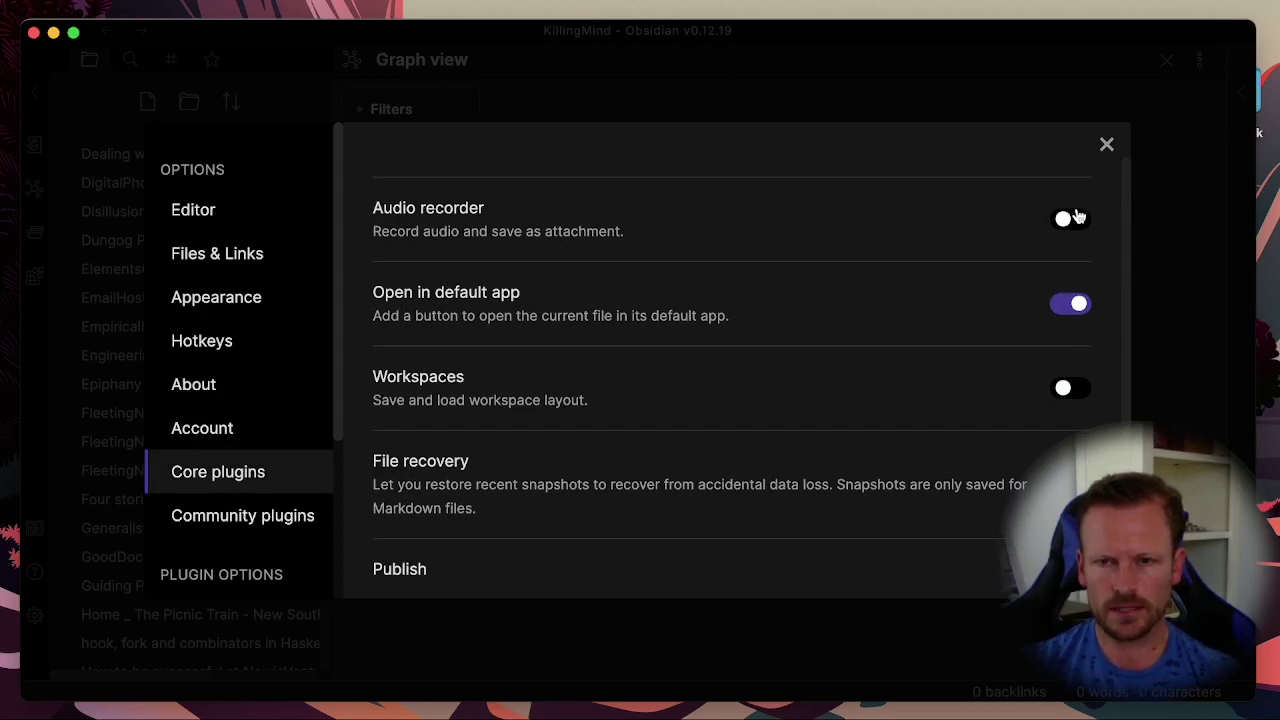
click(1106, 146)
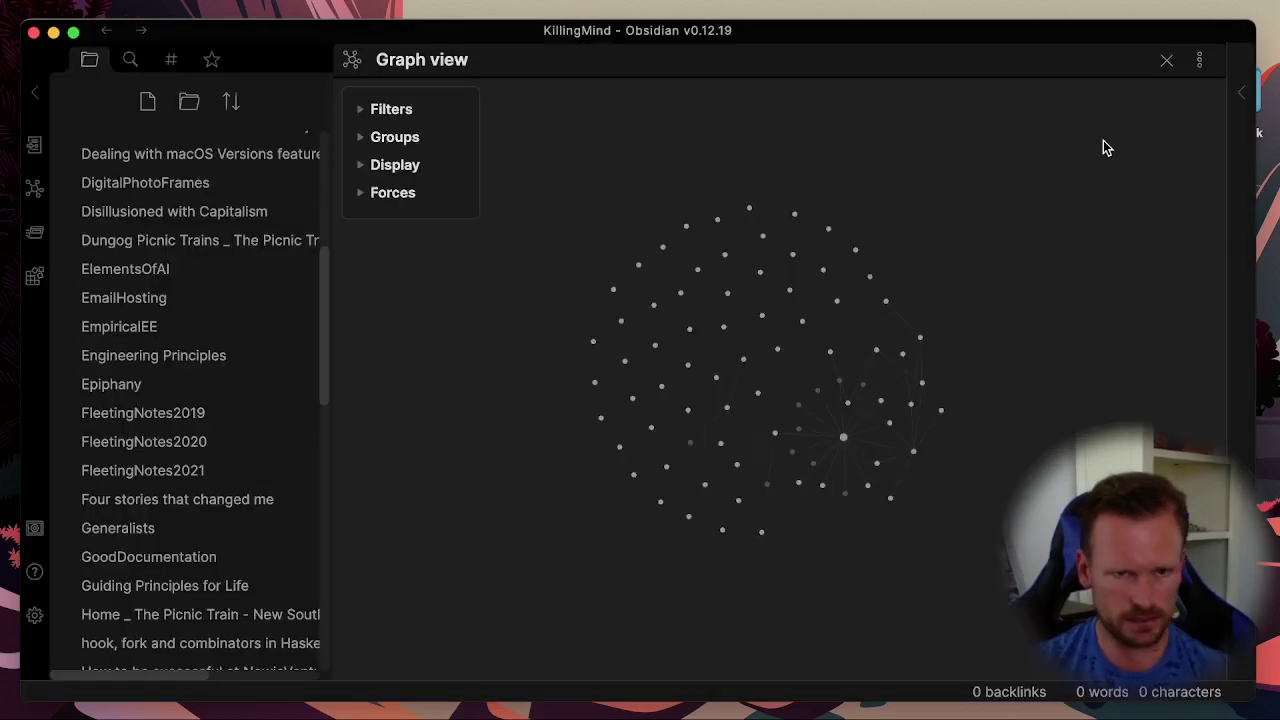
- Close the graph, open EmpiricalEE, and add a linked reading view beside its editor
click(1166, 61)
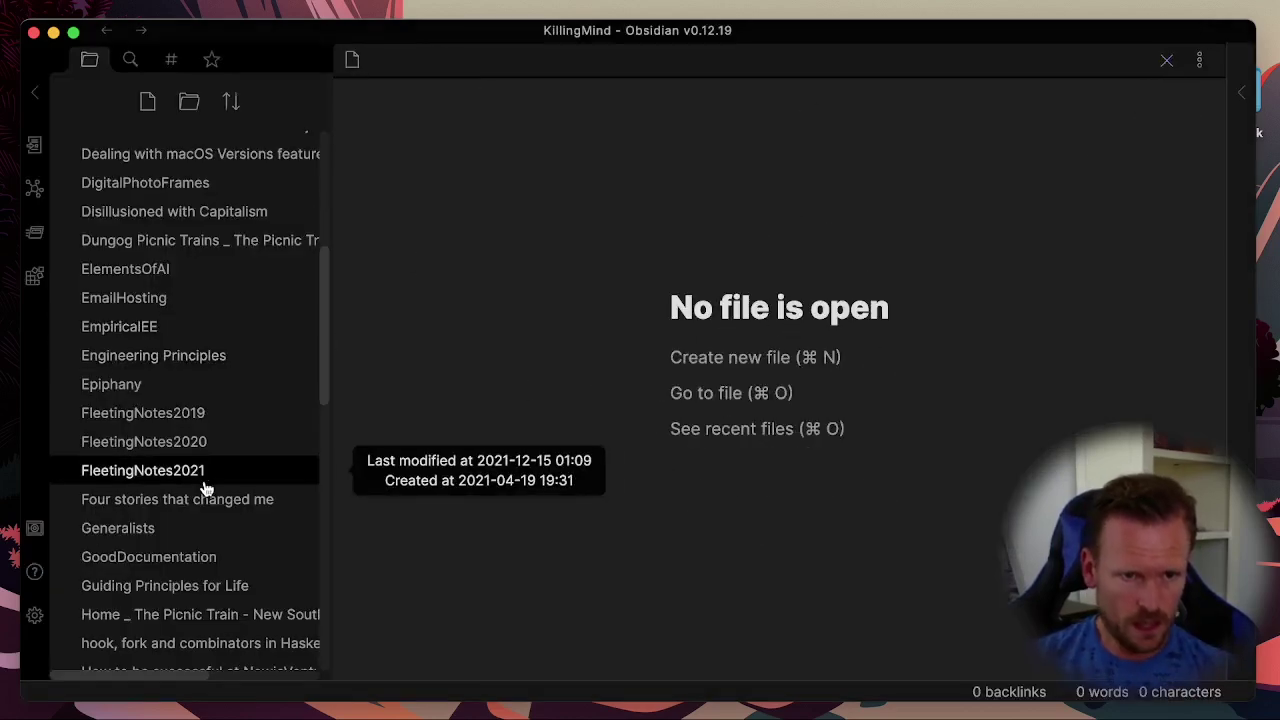
click(170, 327)
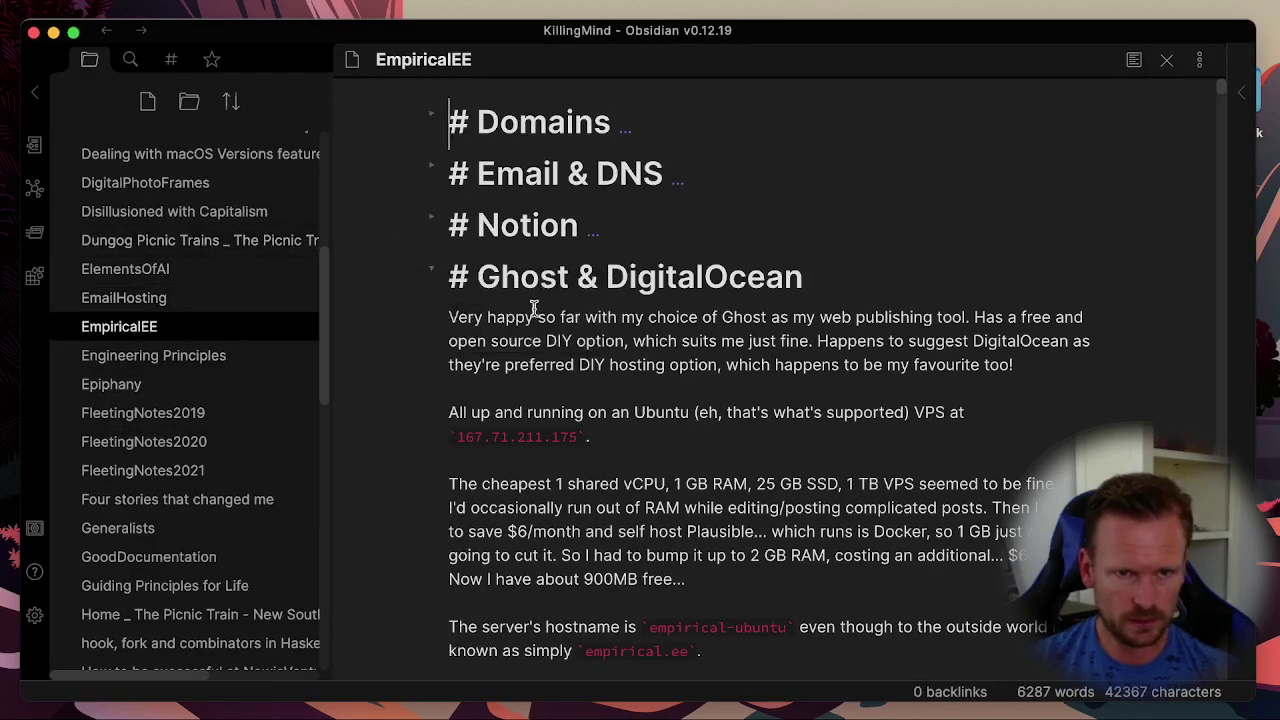
scroll(547, 311, down, 20)
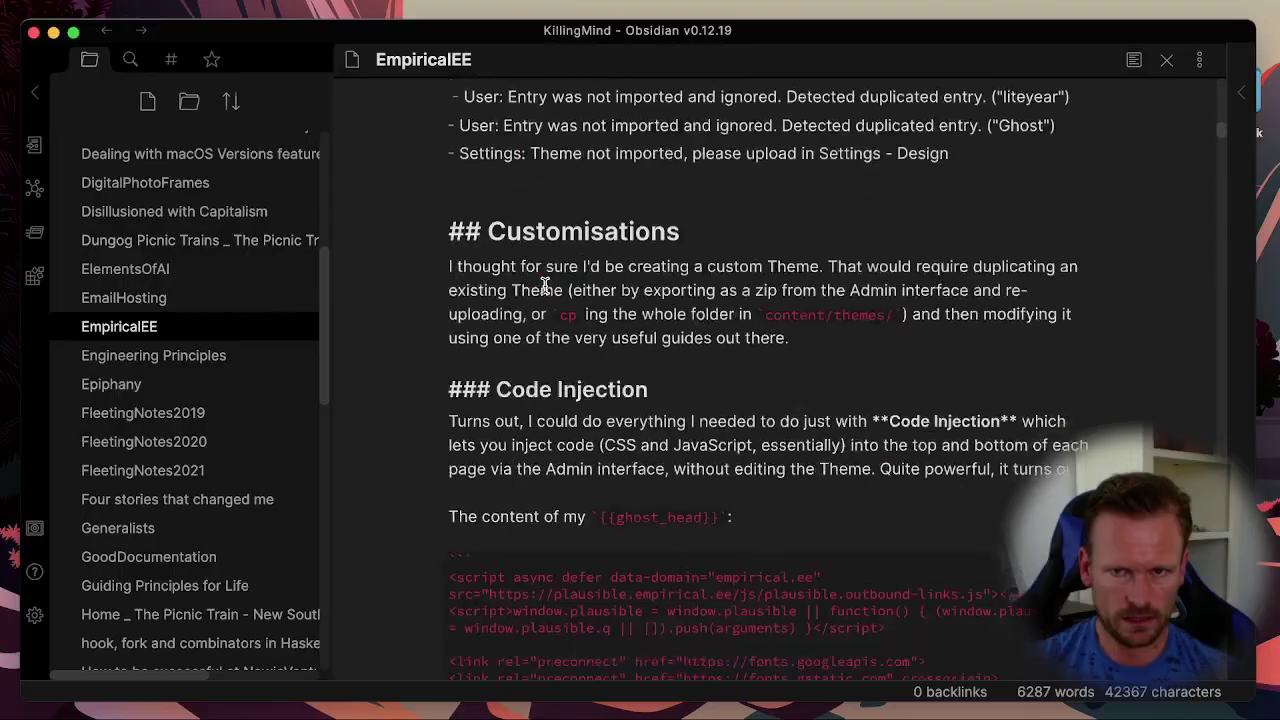
super+click(1133, 60)
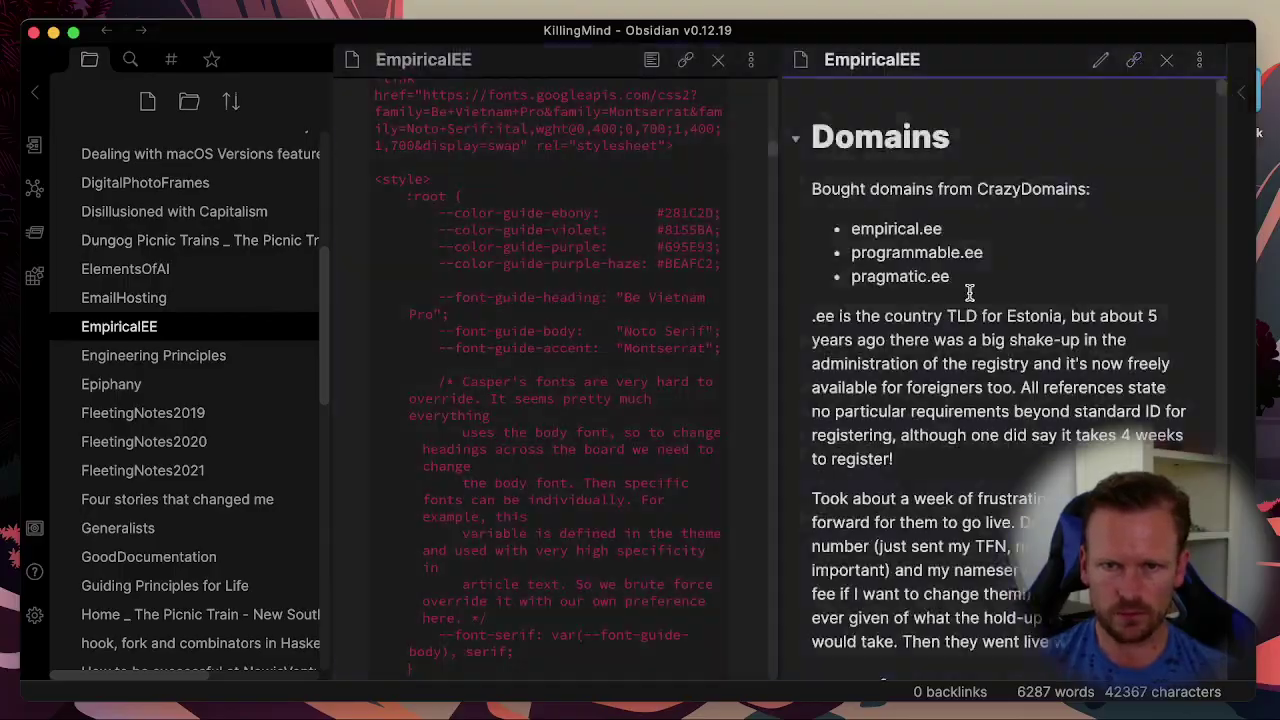
scroll(922, 351, down, 20)
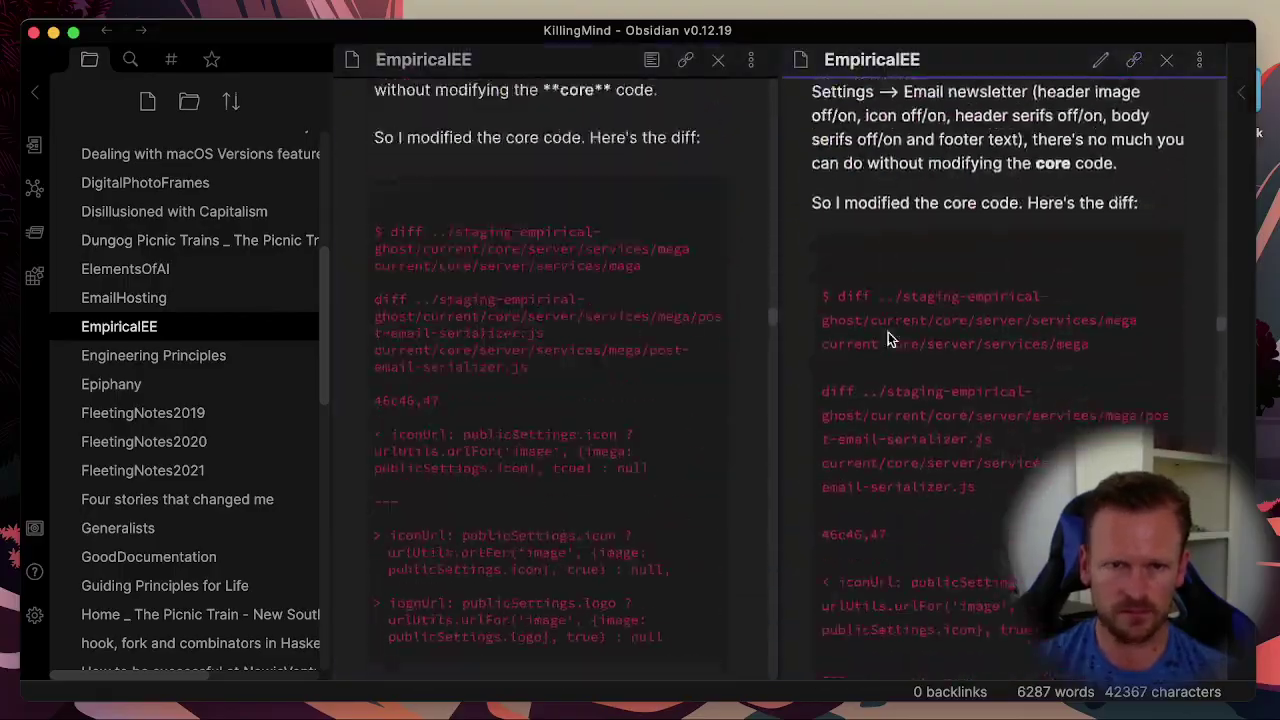
scroll(887, 333, up, 20)
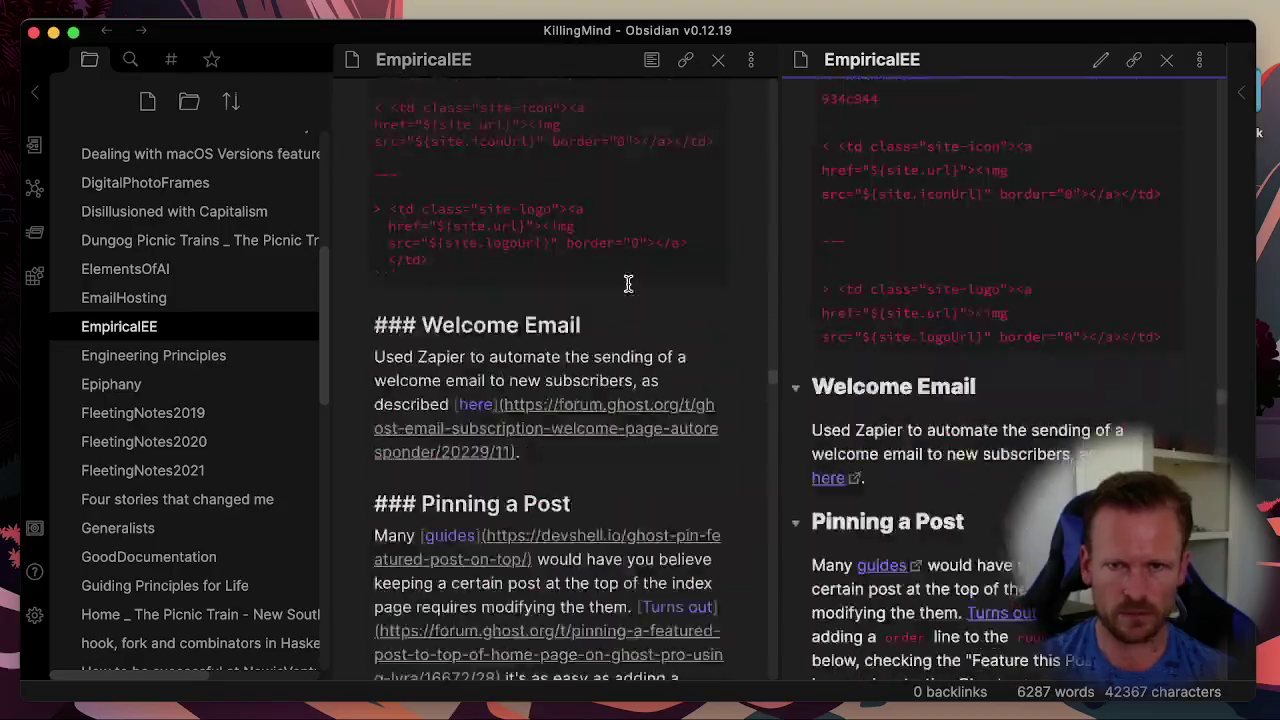
scroll(632, 285, up, 15)
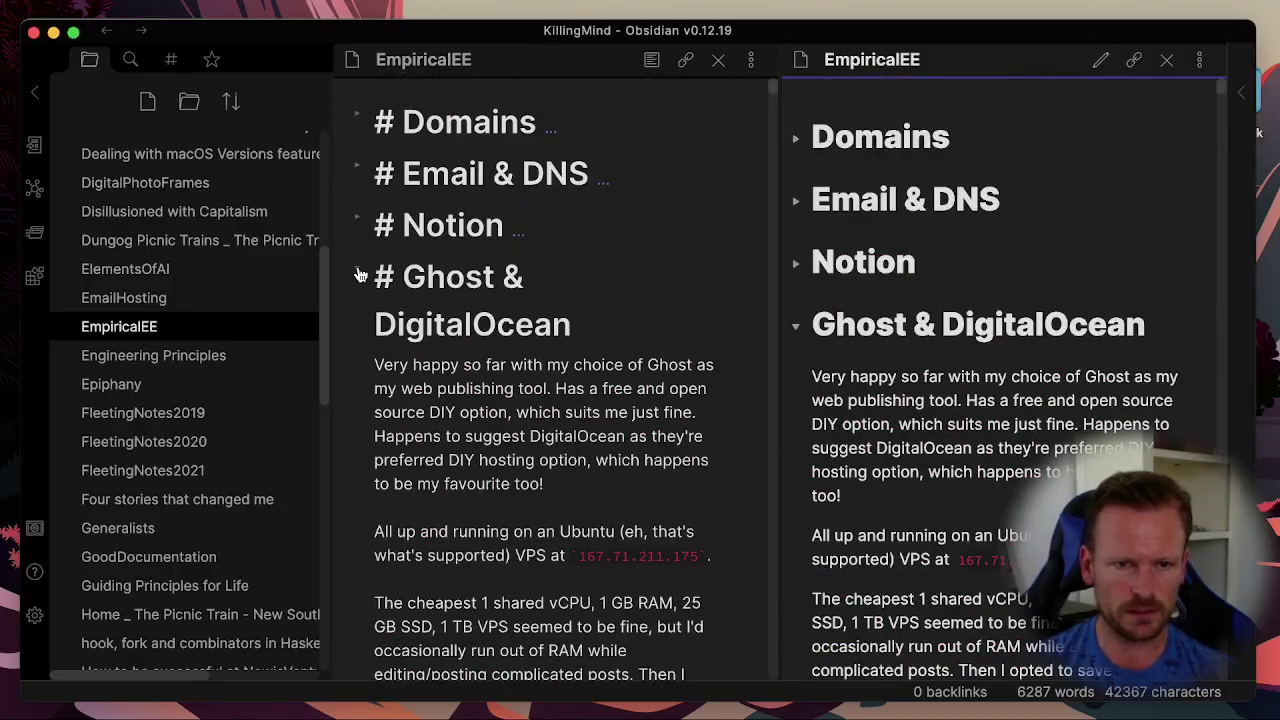
- Fold the Ghost & DigitalOcean section and toggle the Notion heading fold in the editor
click(359, 275)
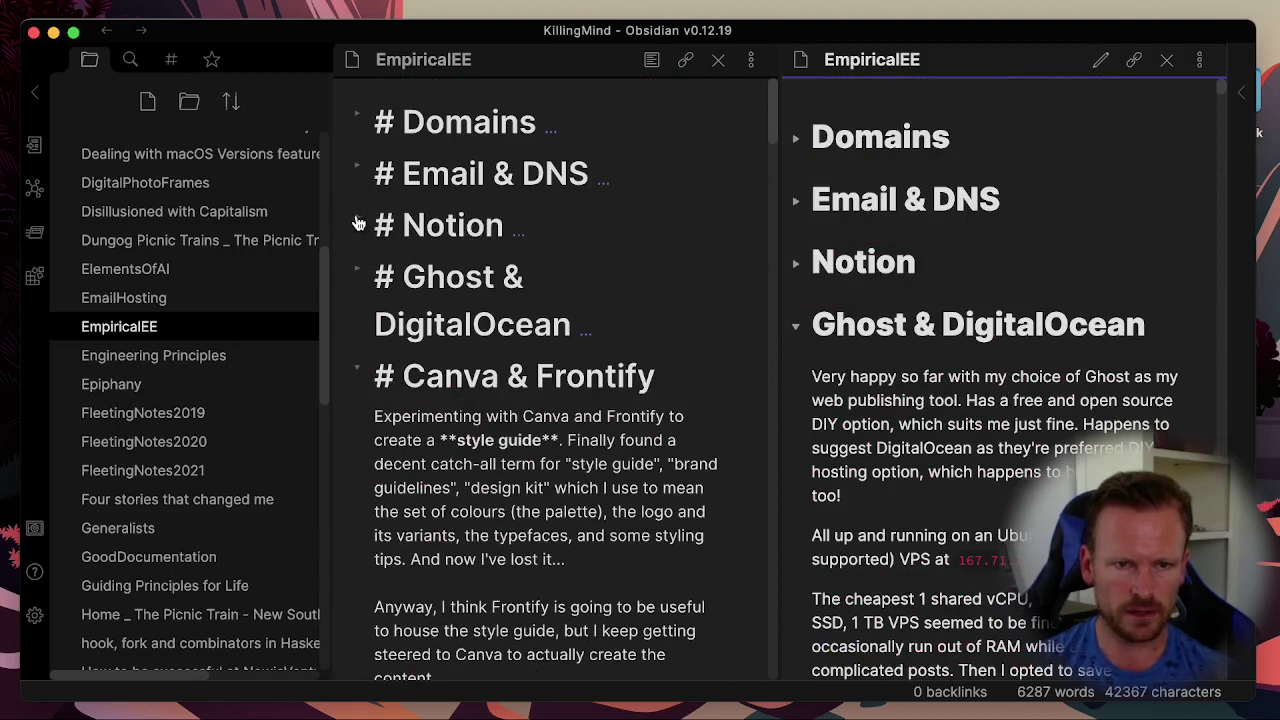
click(359, 223)
click(359, 223)
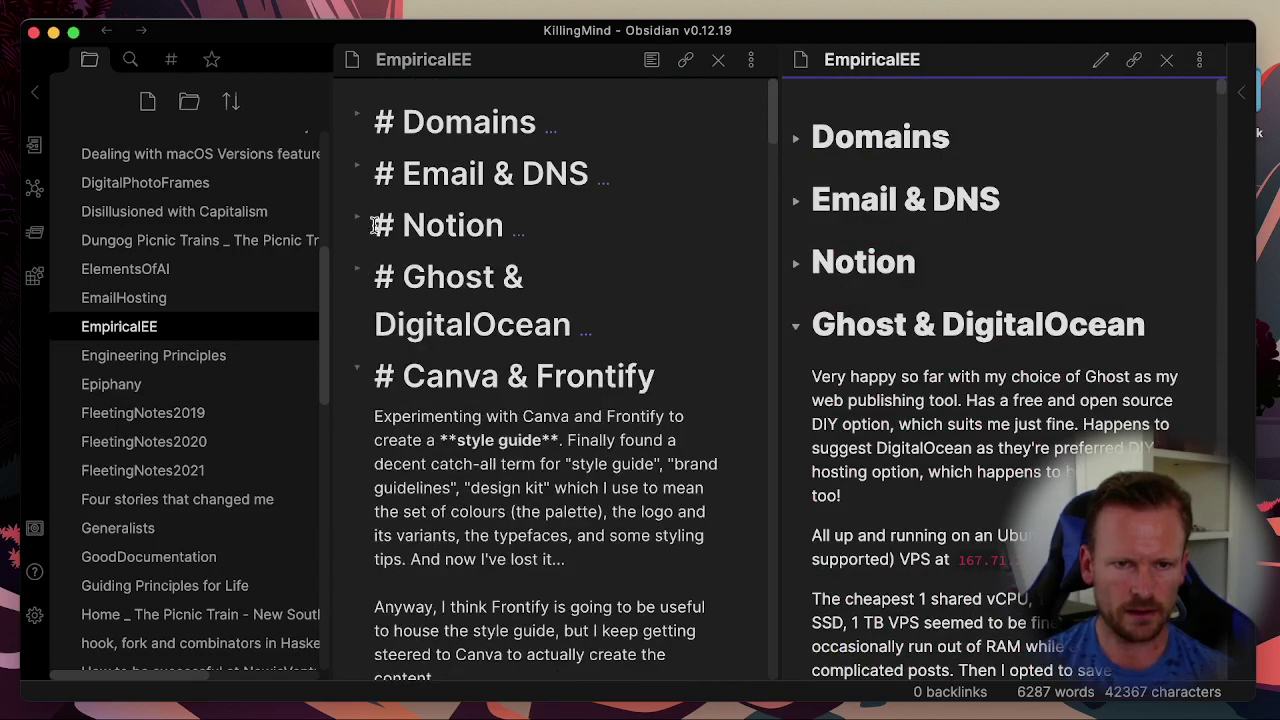
click(517, 233)
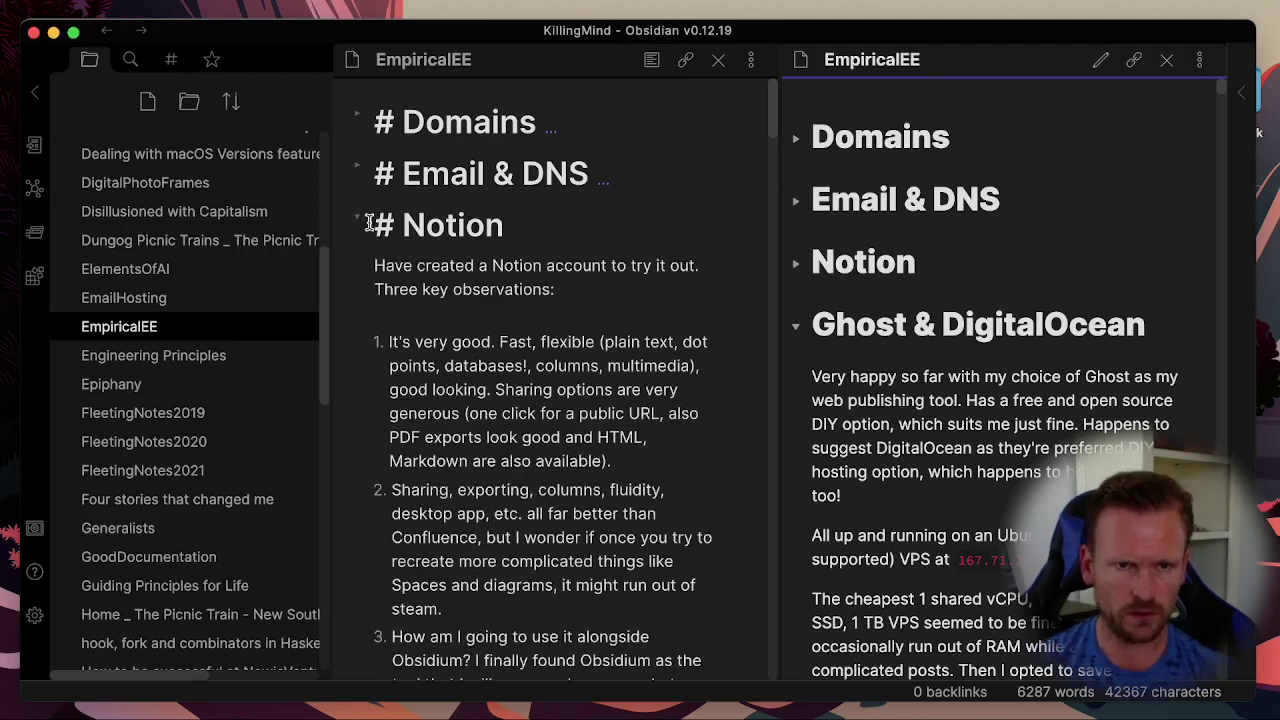
click(359, 223)
- Unfold and refold the Notion section in the reading view
click(795, 265)
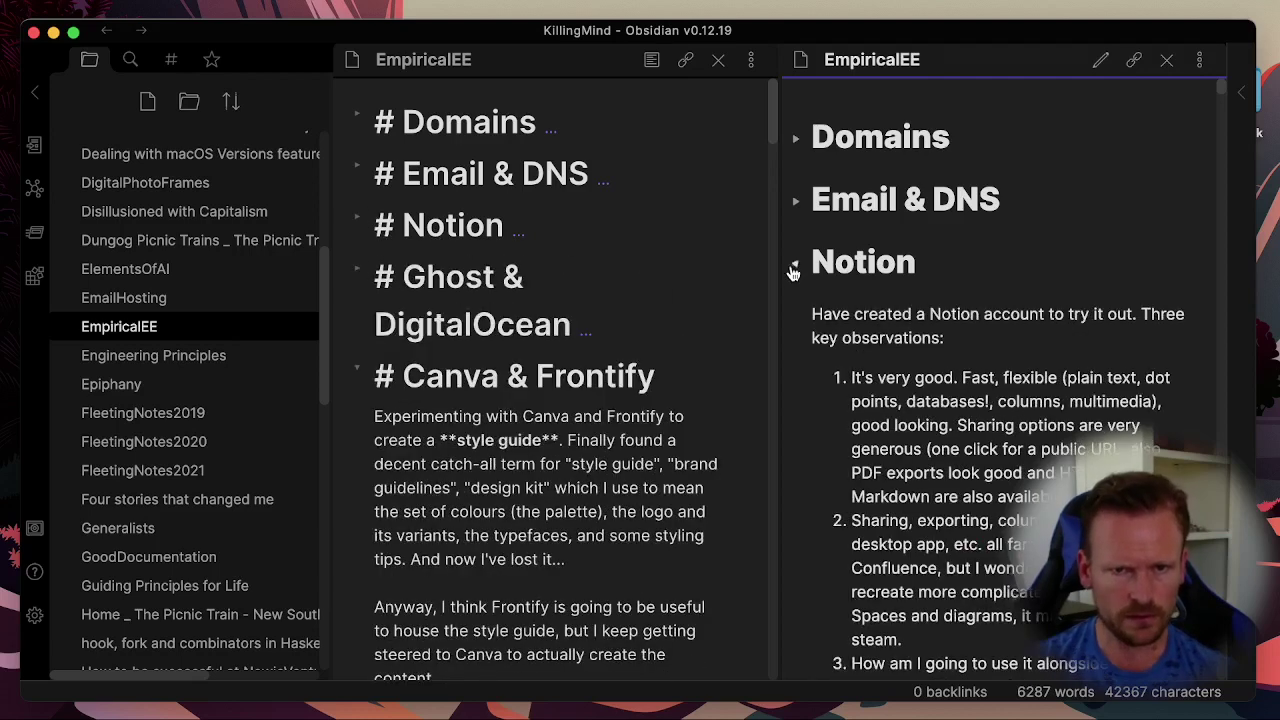
click(796, 267)
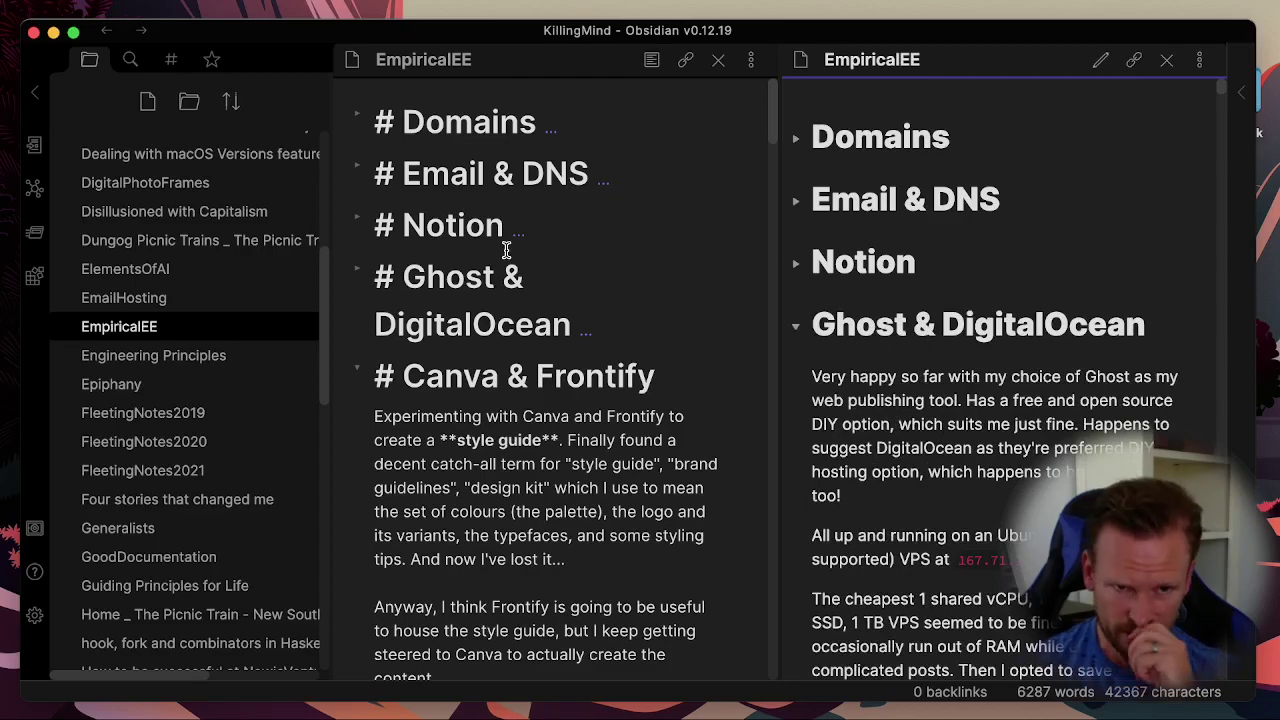
scroll(490, 318, down, 3)
scroll(490, 318, up, 3)
scroll(492, 318, down, 5)
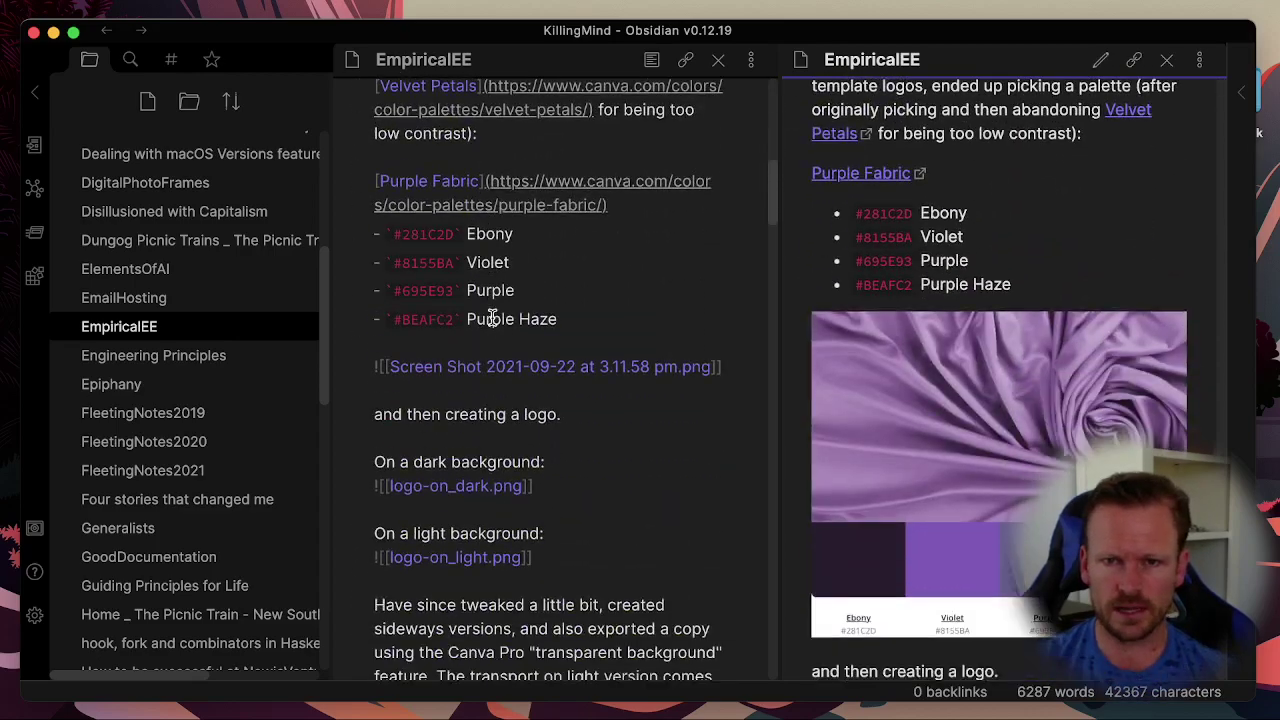
scroll(575, 317, up, 5)
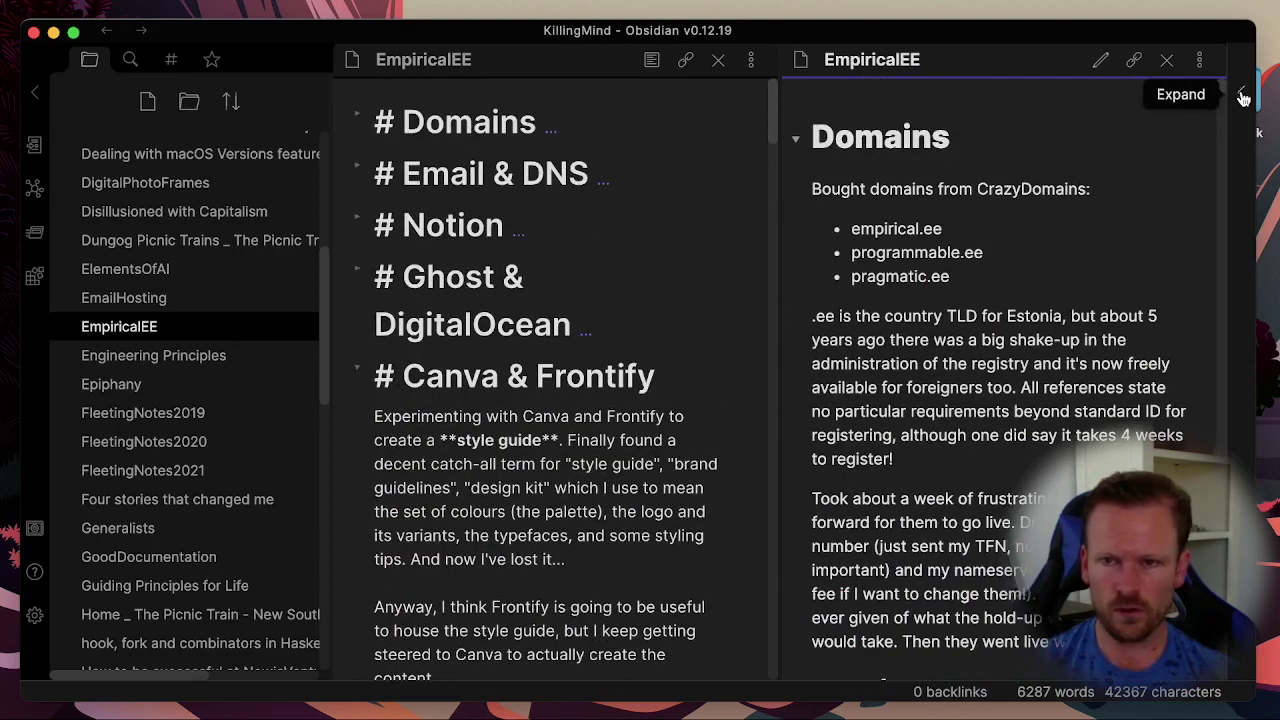
- Reveal the Outline panel, close the source editor pane, and rearrange the outline tab in the sidebar
click(1240, 97)
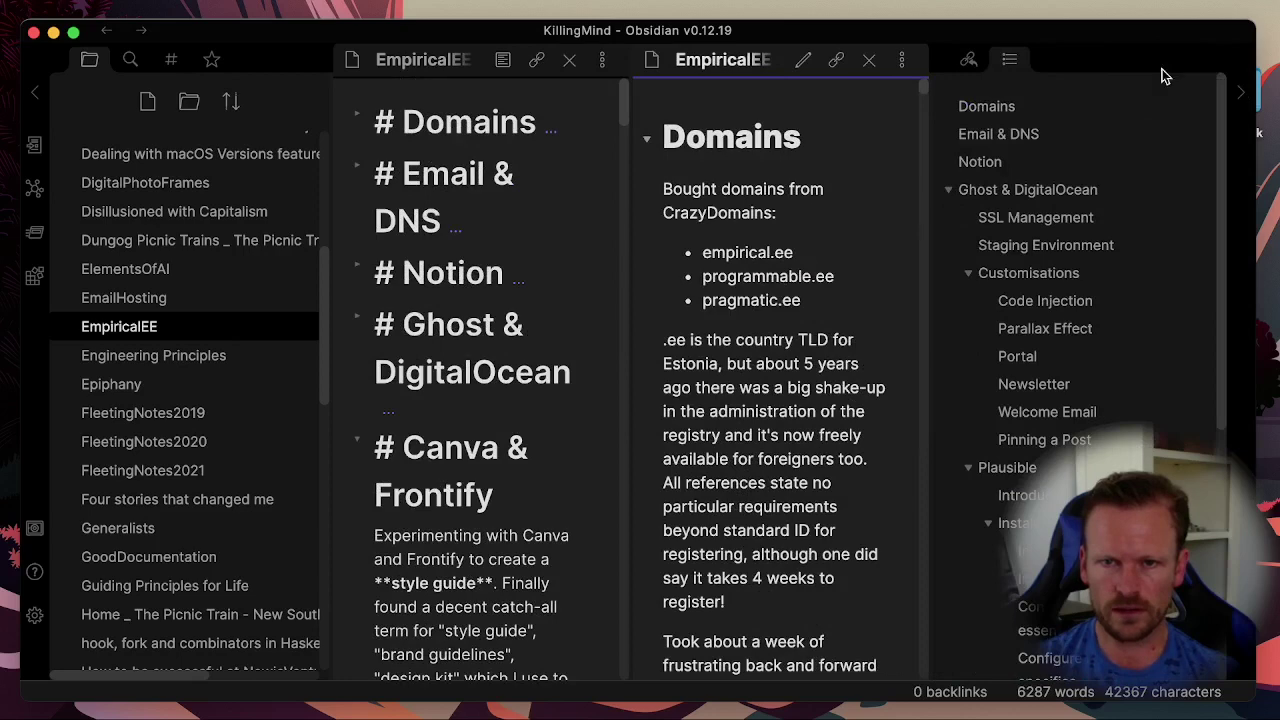
click(569, 60)
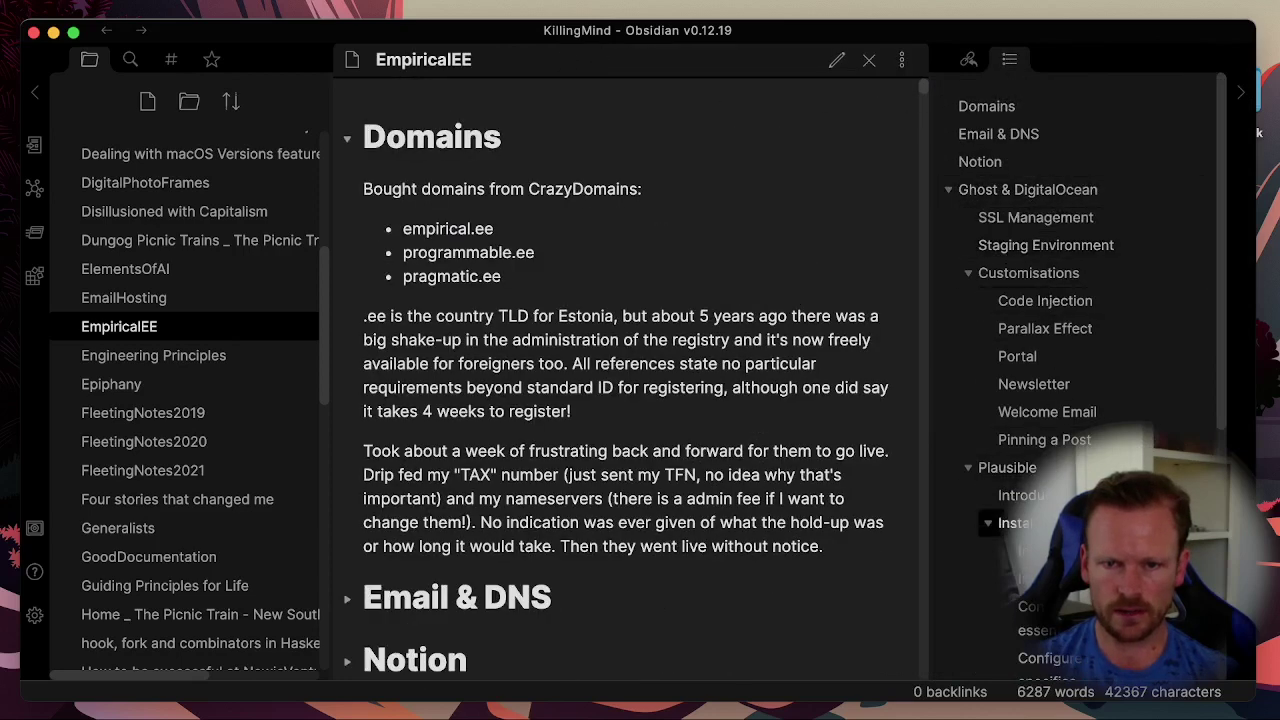
mouse_move(1008, 61)
mouse_down()
mouse_move(1135, 180)
mouse_move(170, 337)
mouse_move(1016, 70)
mouse_up()
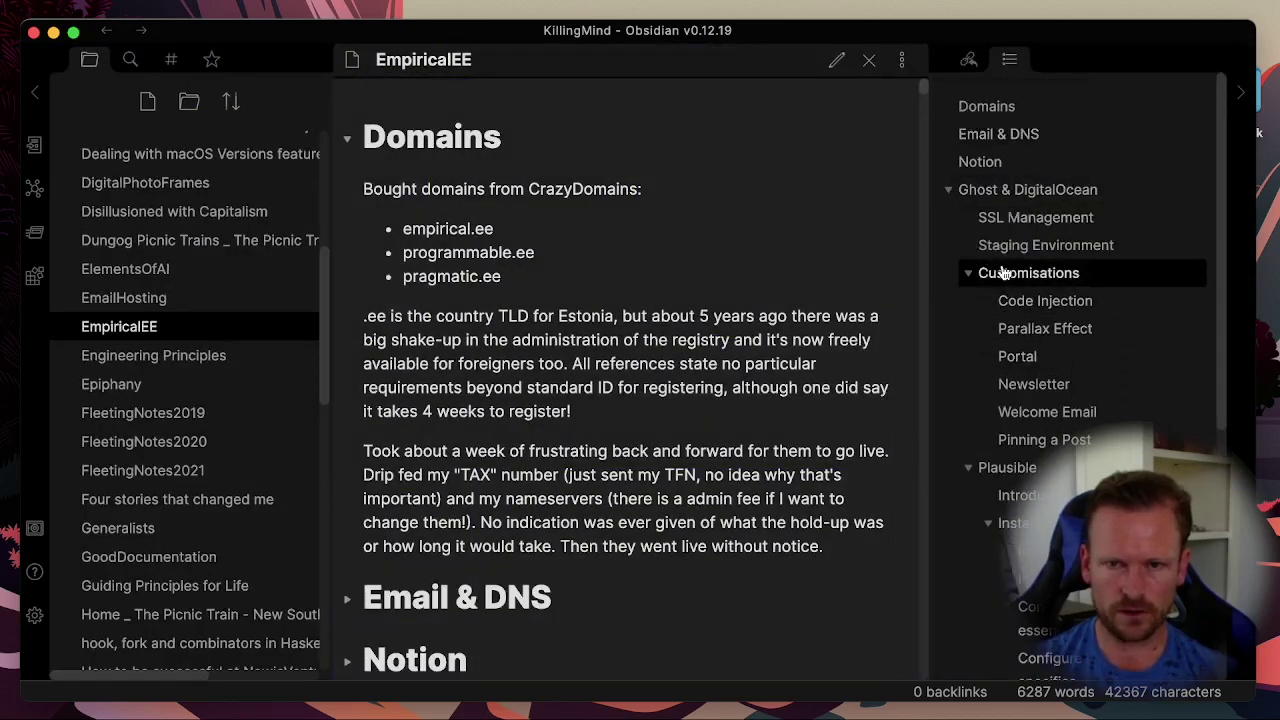
scroll(1011, 285, down, 8)
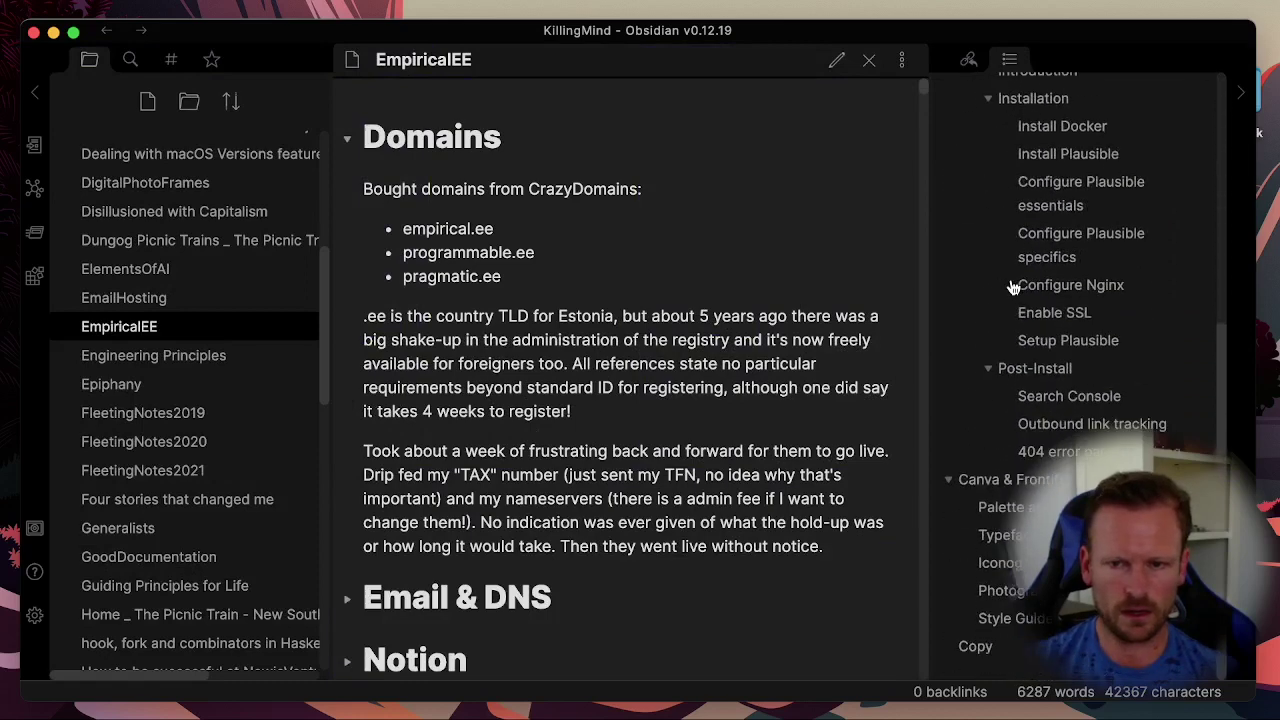
scroll(1030, 270, up, 5)
scroll(1040, 296, up, 4)
scroll(1020, 215, down, 5)
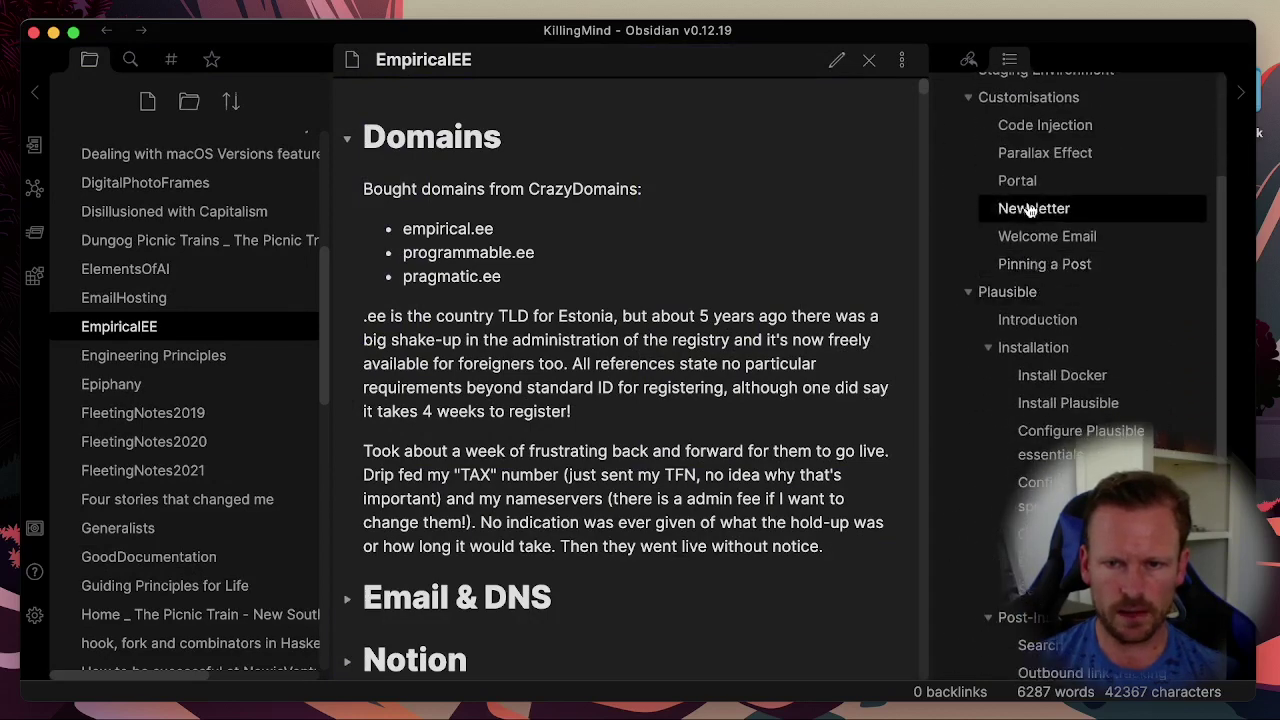
- Jump through Welcome Email, Installation and both Configure Plausible sections, then split off an editing pane
click(1036, 244)
click(1040, 348)
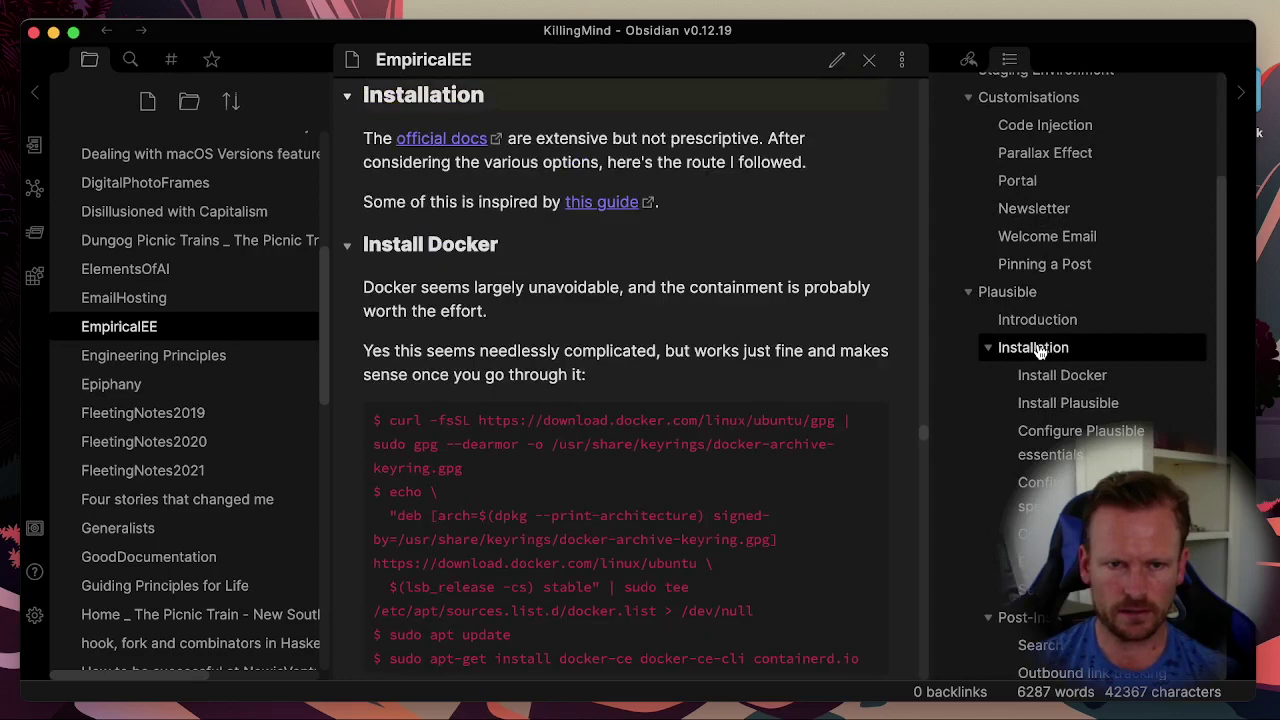
click(1055, 440)
click(1038, 490)
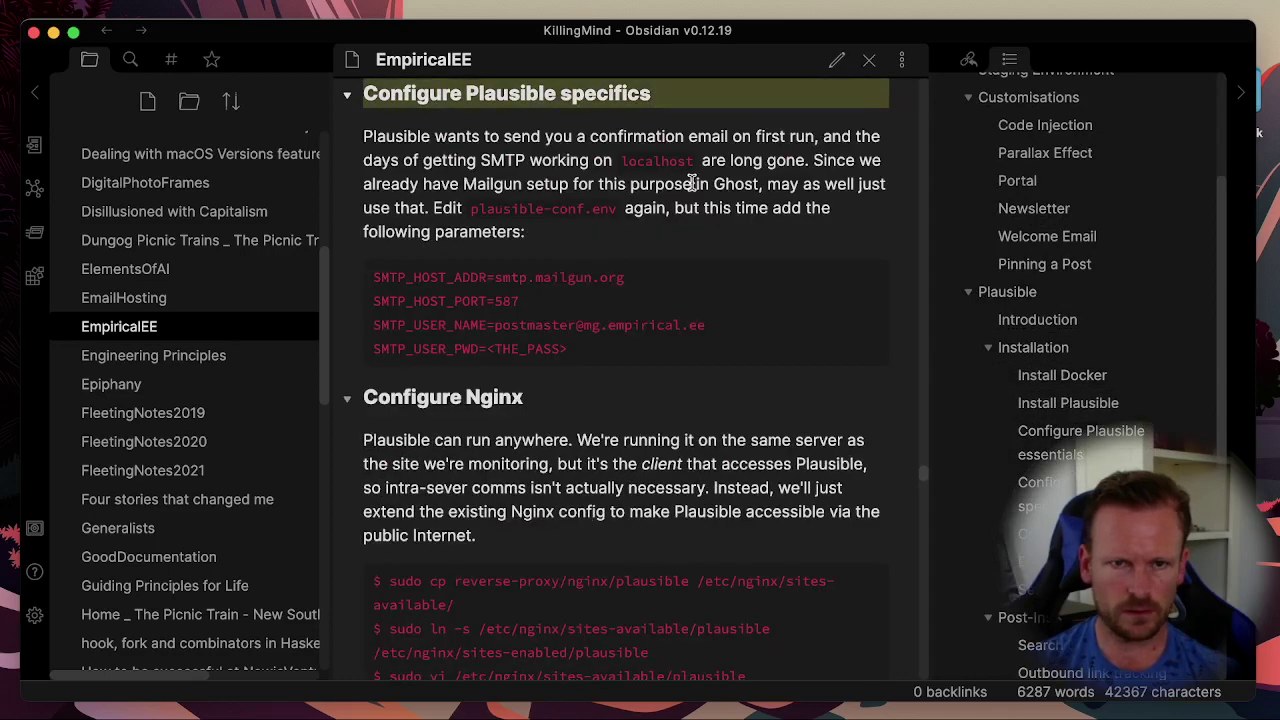
super+click(840, 63)
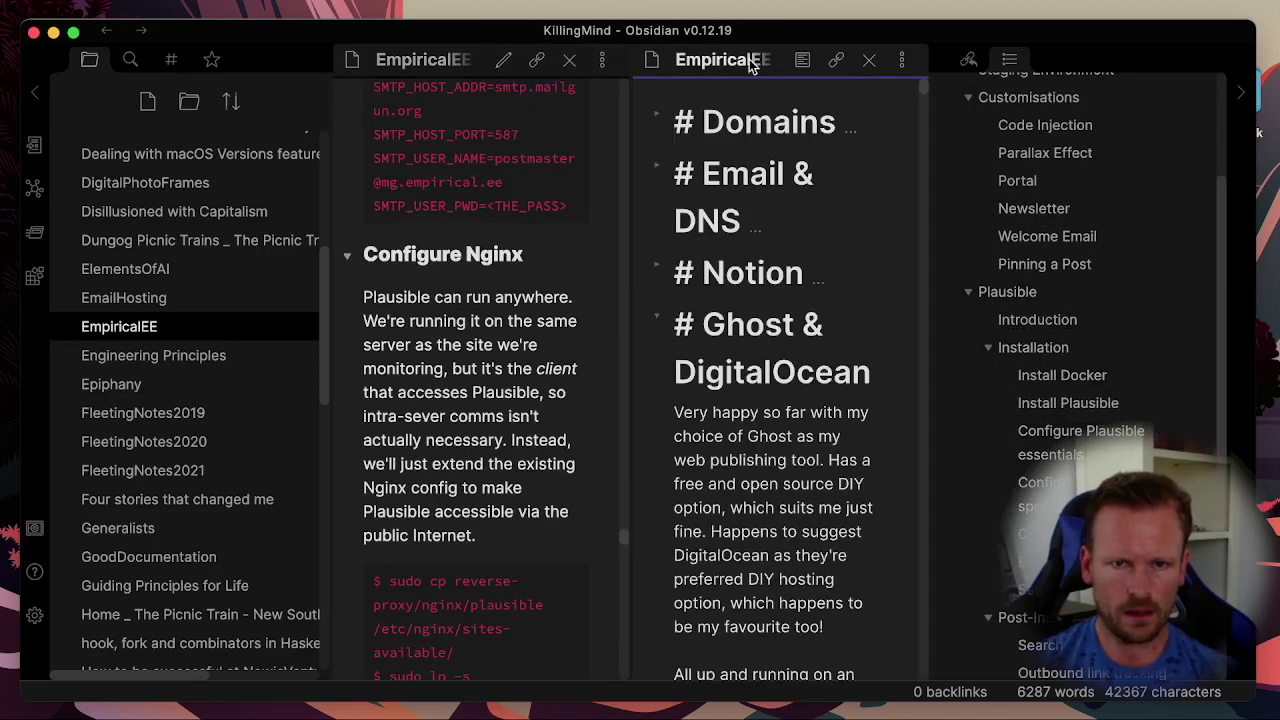
- Jump via the outline to Plausible Introduction, Newsletter, Portal and Notion sections
click(1040, 321)
click(1035, 208)
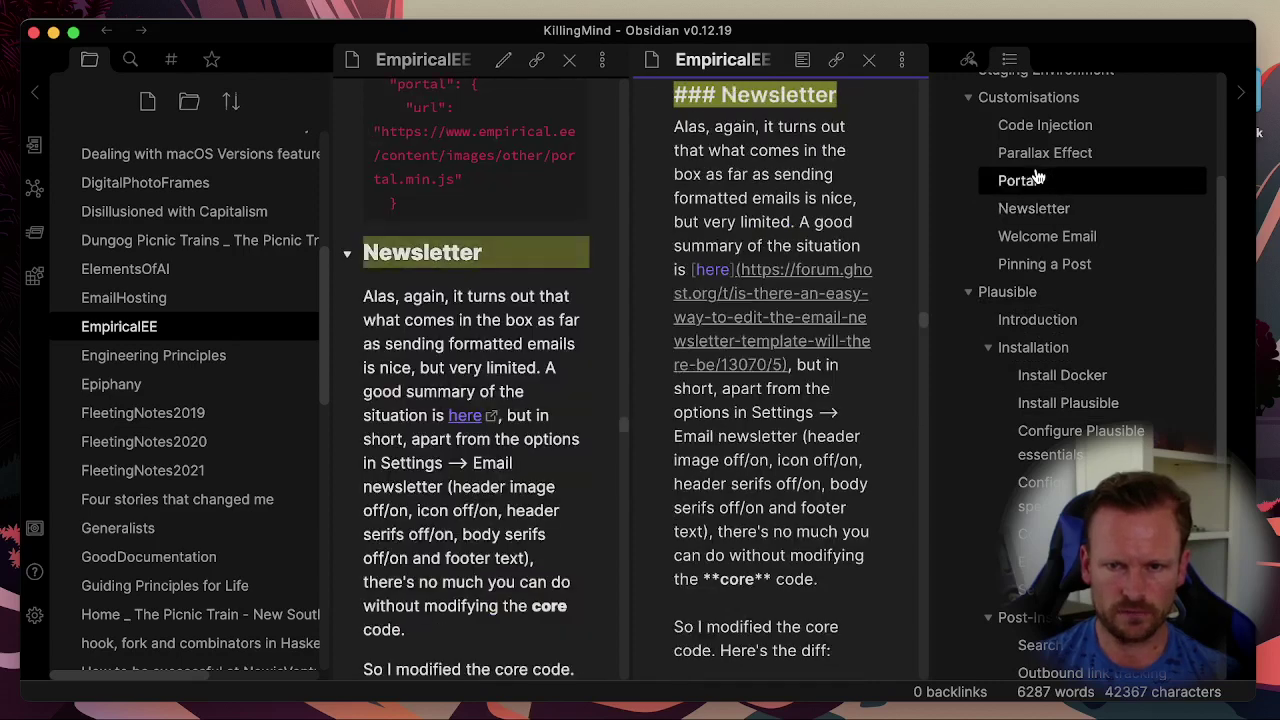
click(1037, 178)
scroll(1040, 190, up, 5)
click(1000, 162)
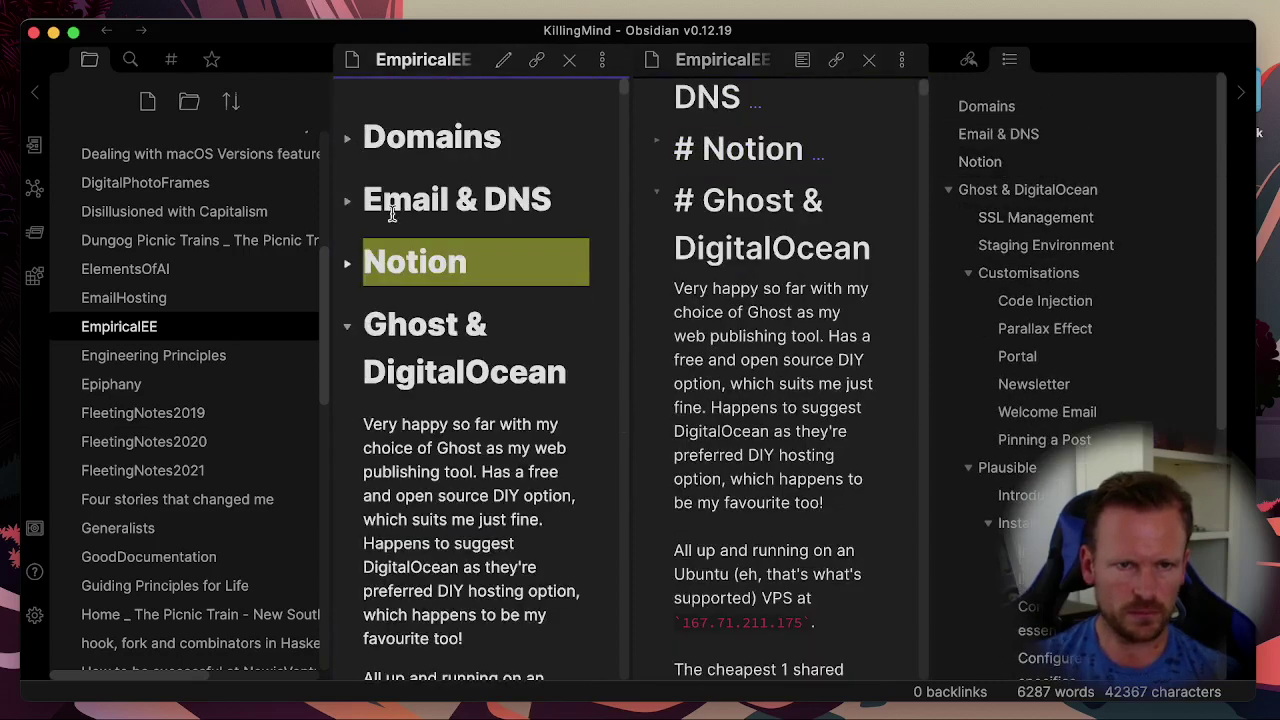
- Toggle the Domains fold, jump to Newsletter then Welcome Email, and hide the outline
click(347, 141)
click(346, 142)
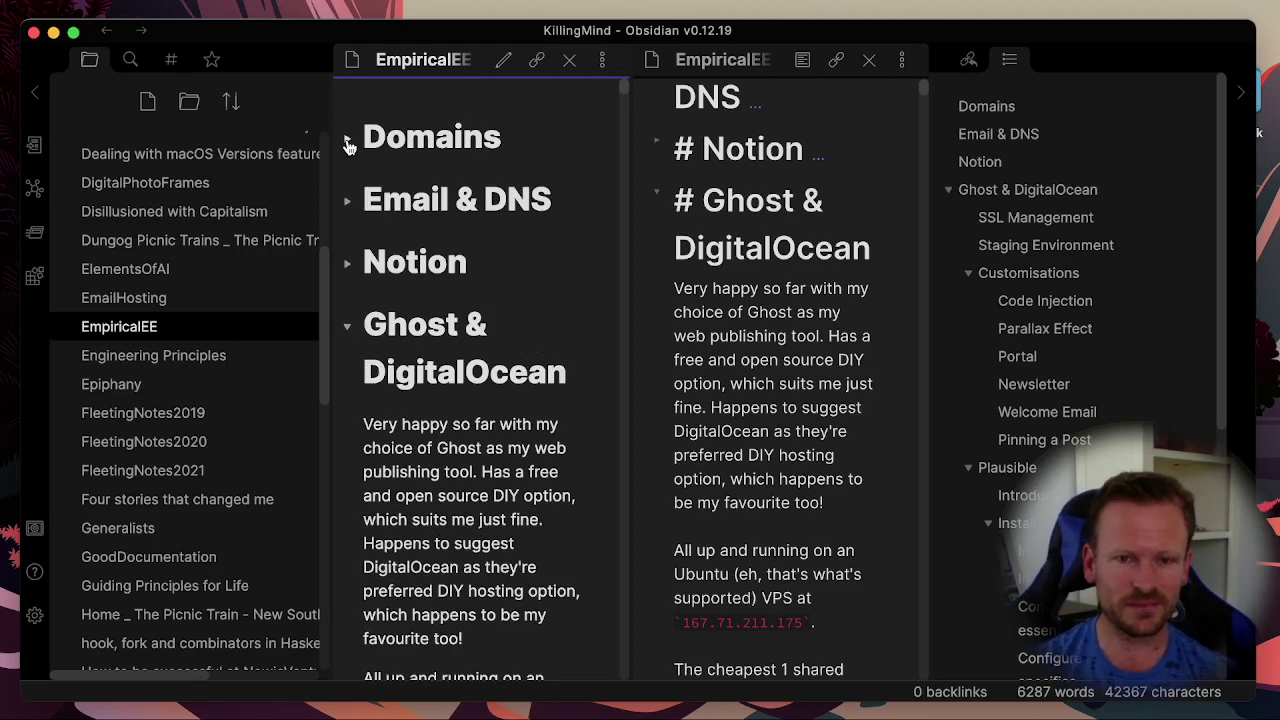
click(1078, 392)
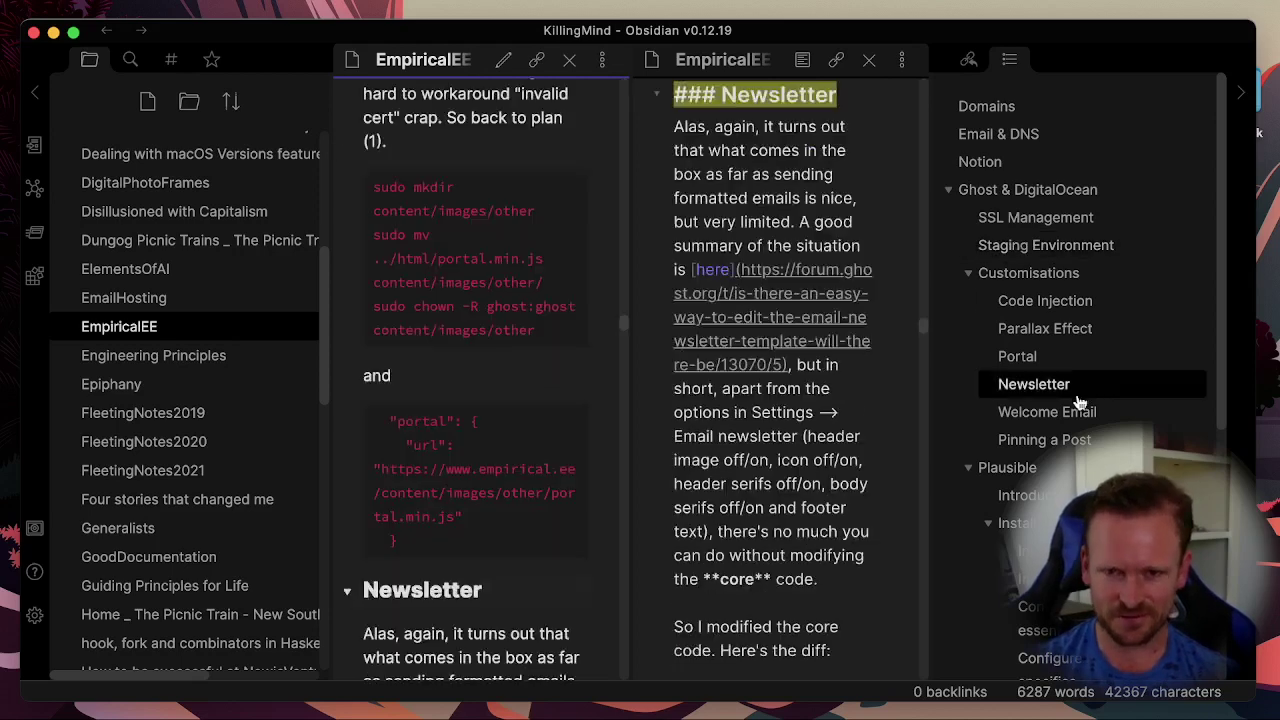
click(1062, 418)
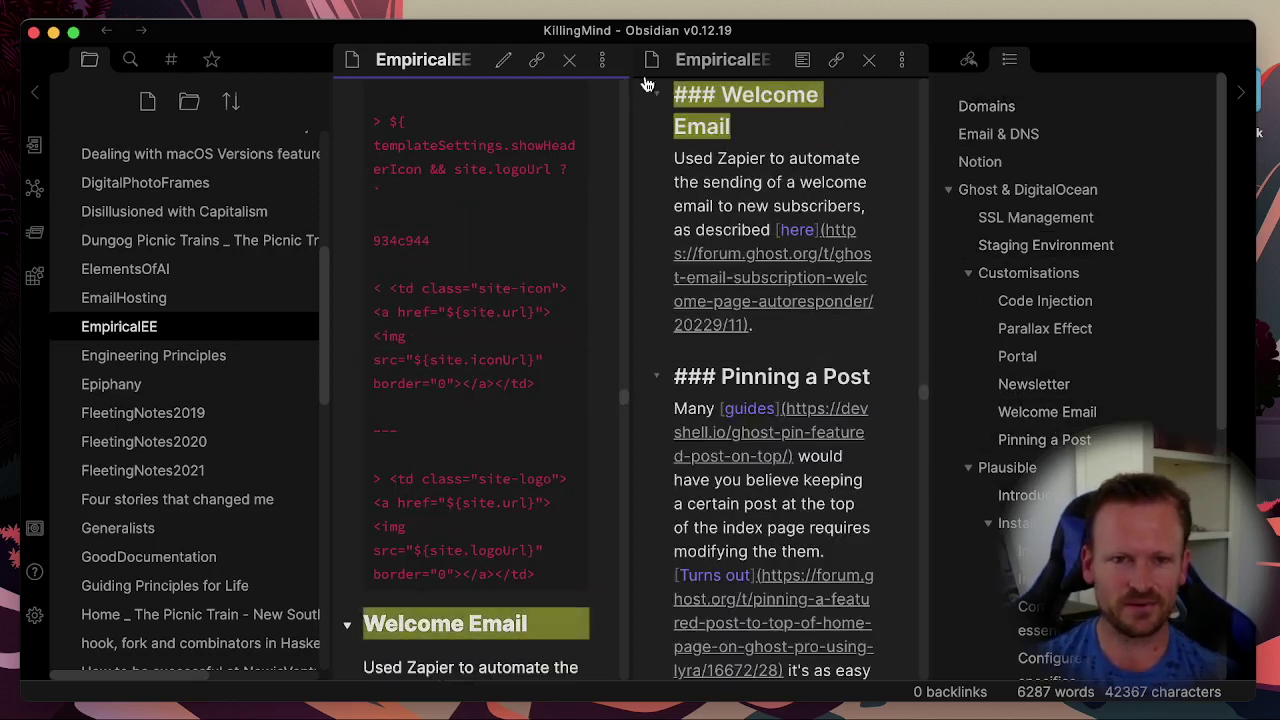
click(1241, 94)
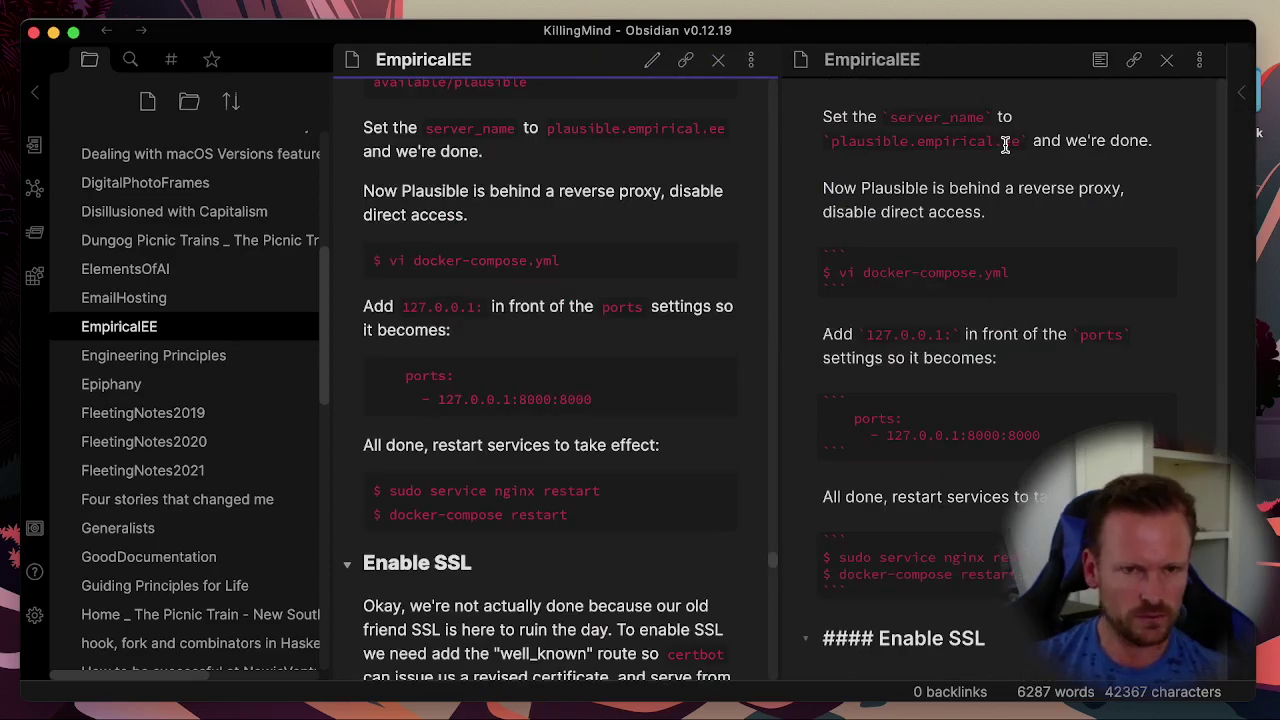
- Scroll the file explorer to the top and open '15 Things to Do in Maitland With Kids'
scroll(180, 291, up, 5)
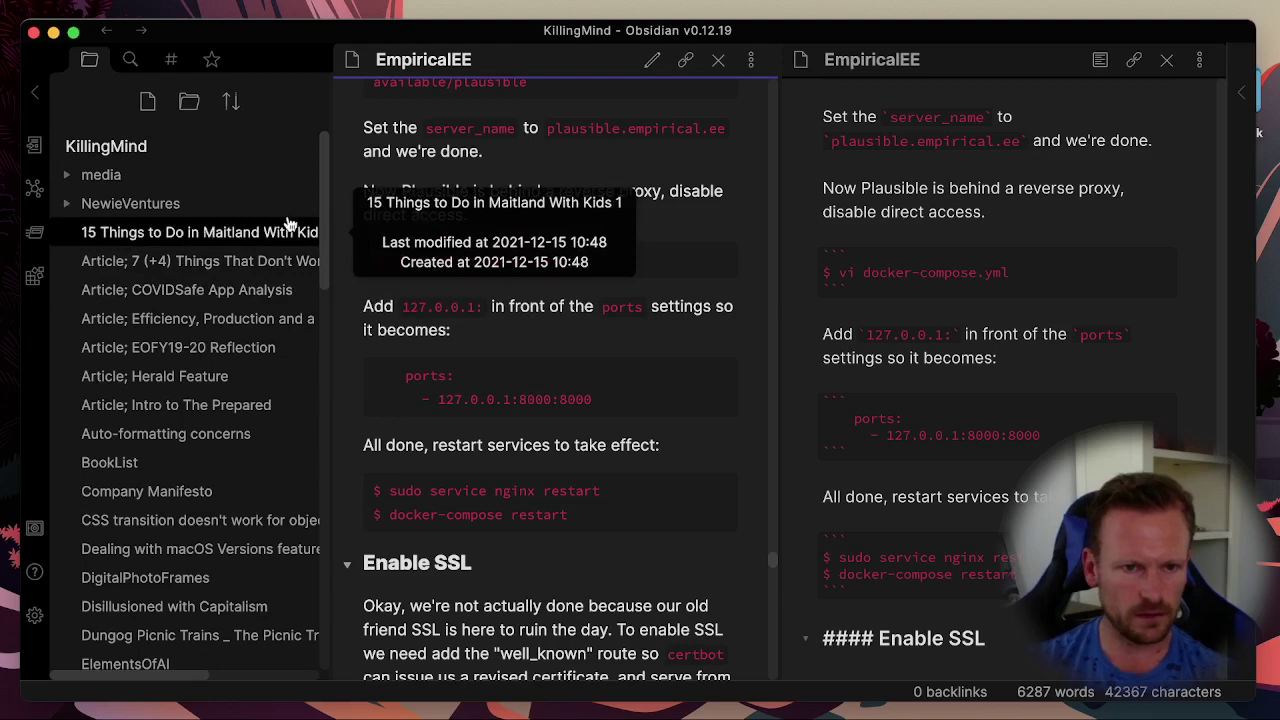
mouse_move(322, 193)
mouse_down()
mouse_move(310, 292)
mouse_move(315, 187)
mouse_up()
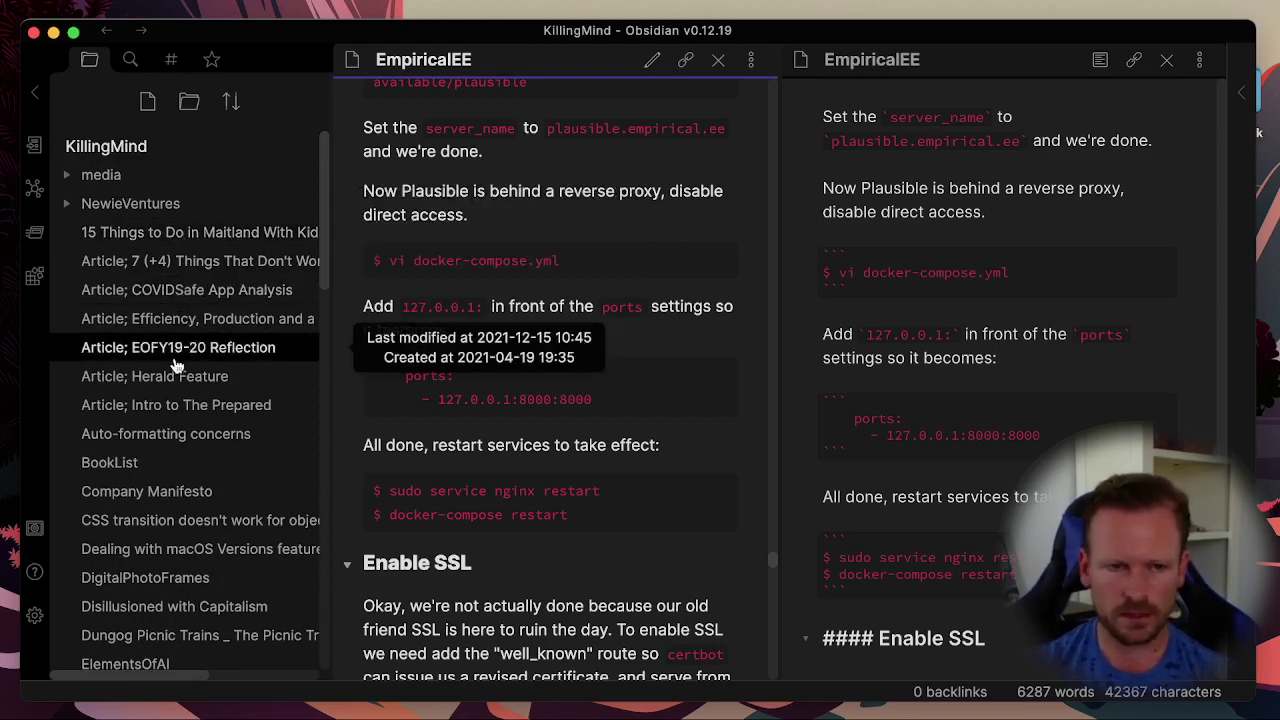
click(172, 238)
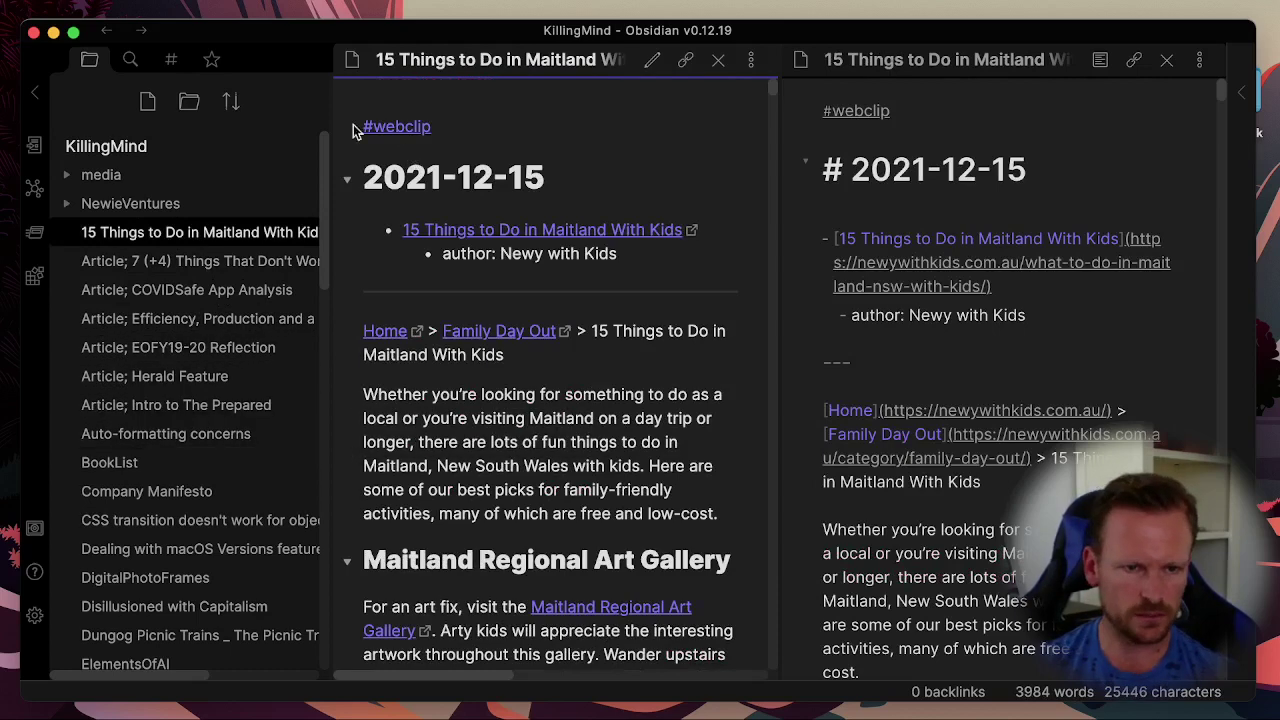
- Open 'Home _ The Picnic Train - New South Wales' and scroll through the clipped page
scroll(186, 420, down, 10)
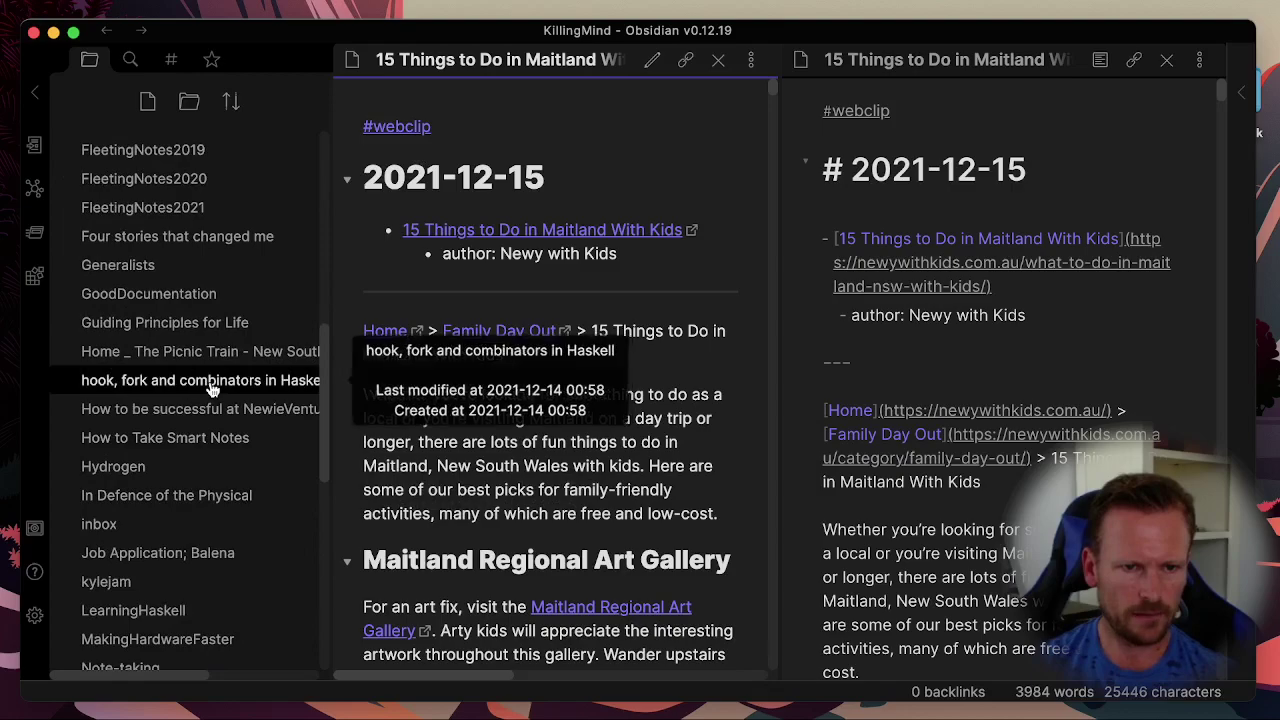
click(155, 349)
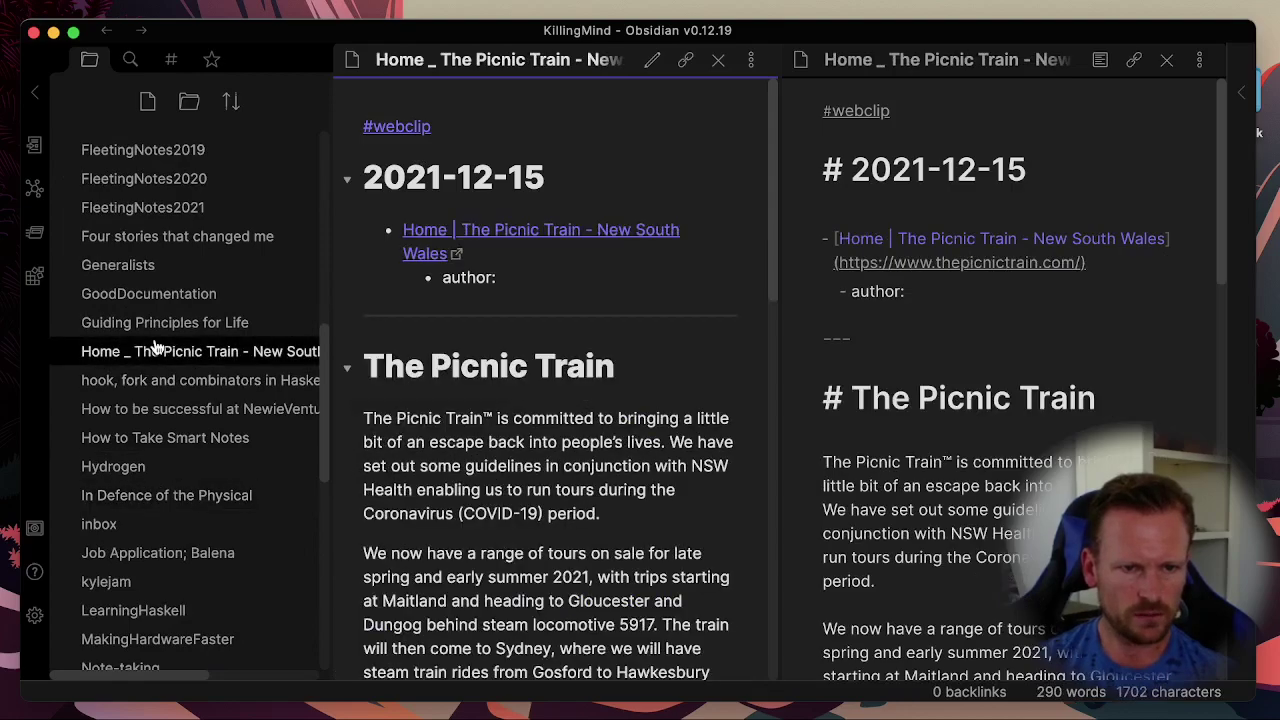
scroll(388, 397, down, 10)
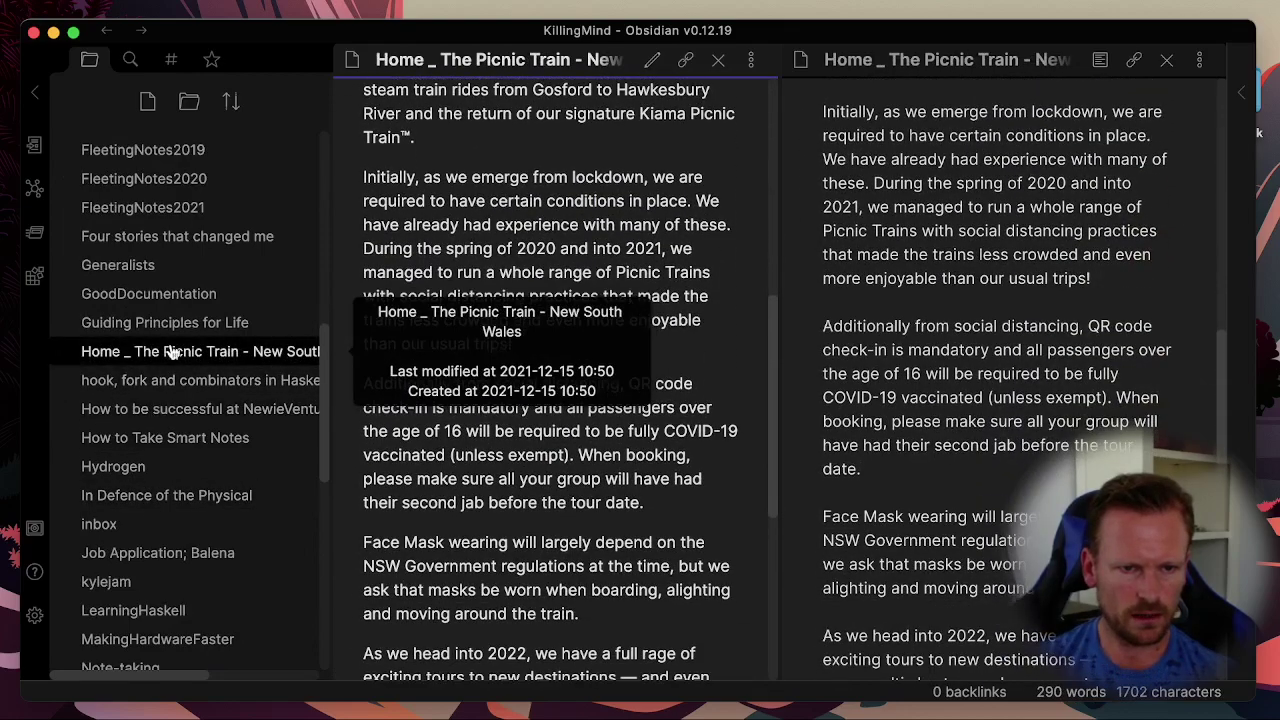
scroll(601, 416, down, 5)
scroll(597, 378, up, 15)
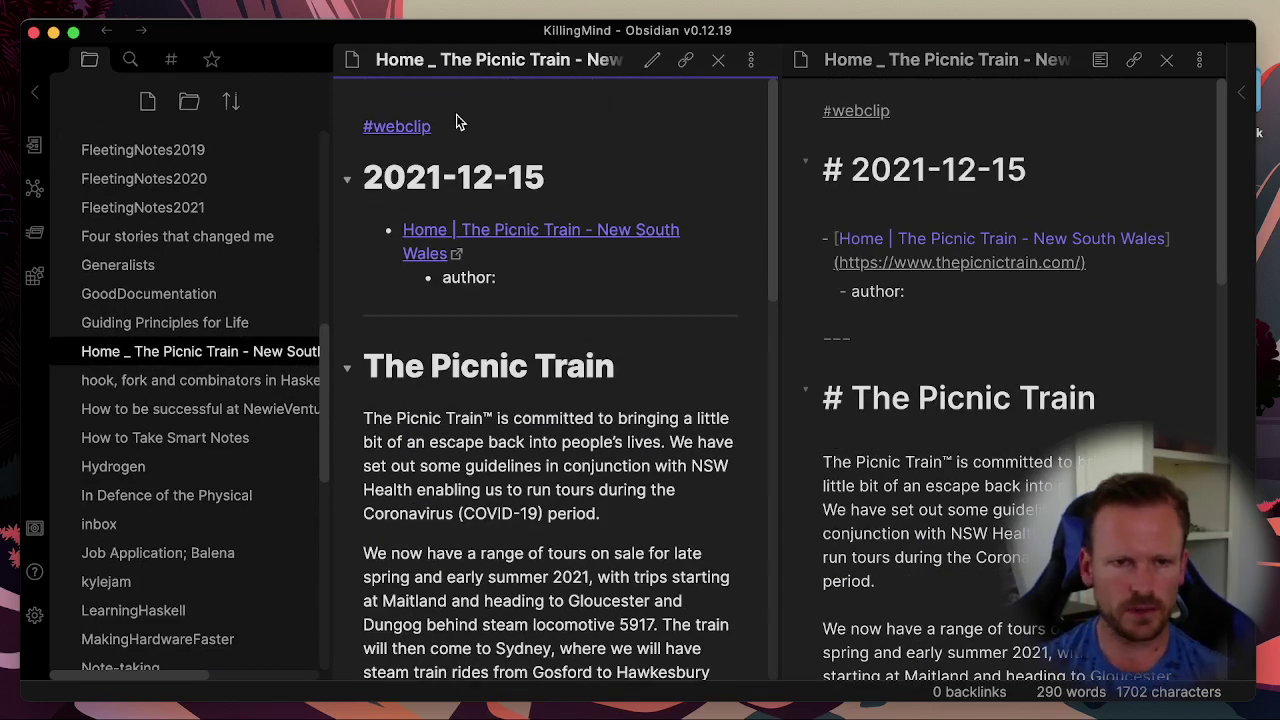
- Select the #webclip tag text, then clear the selection
drag(469, 132, 365, 126)
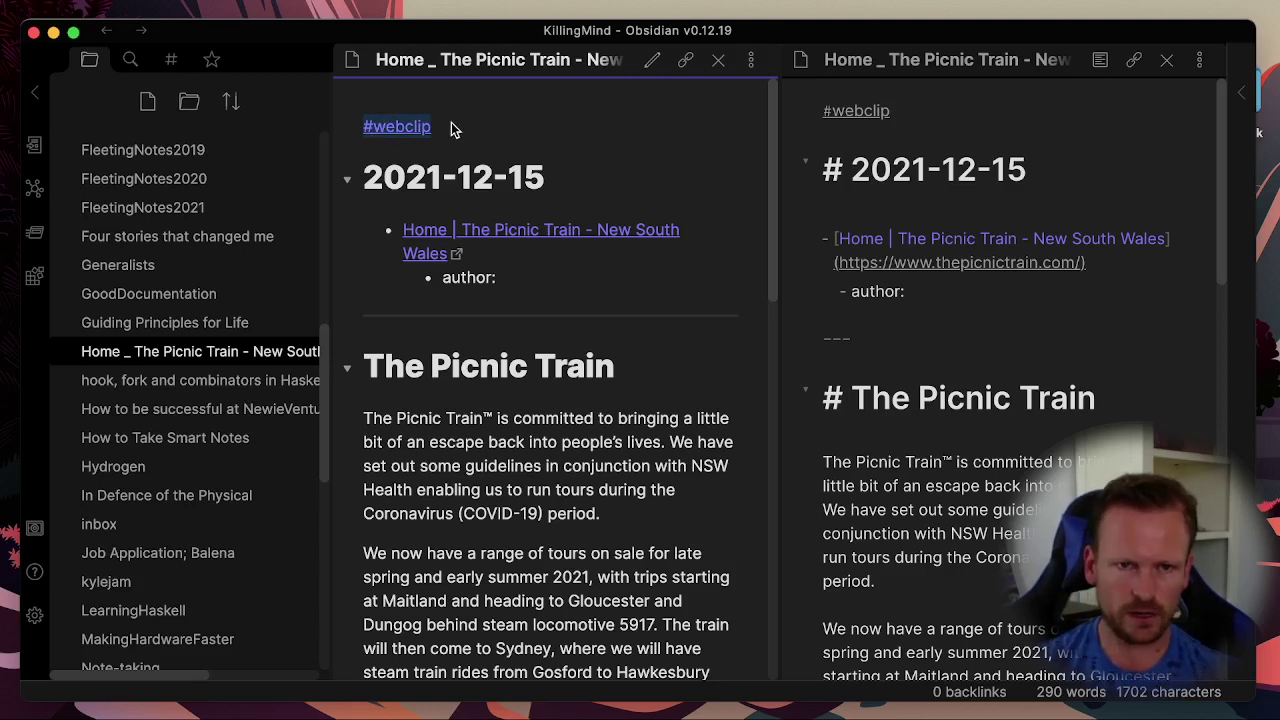
drag(380, 133, 367, 133)
click(485, 134)
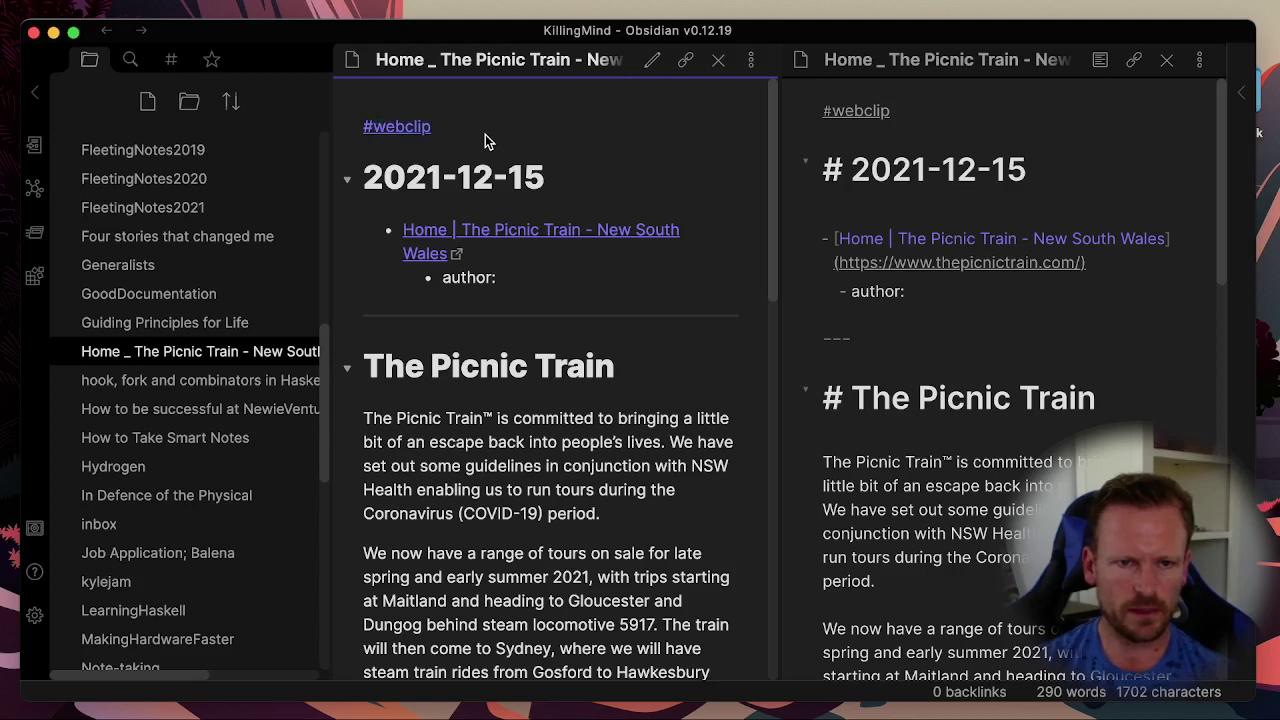
- Search the tag list for #webclip, listing the three clipped notes
click(171, 62)
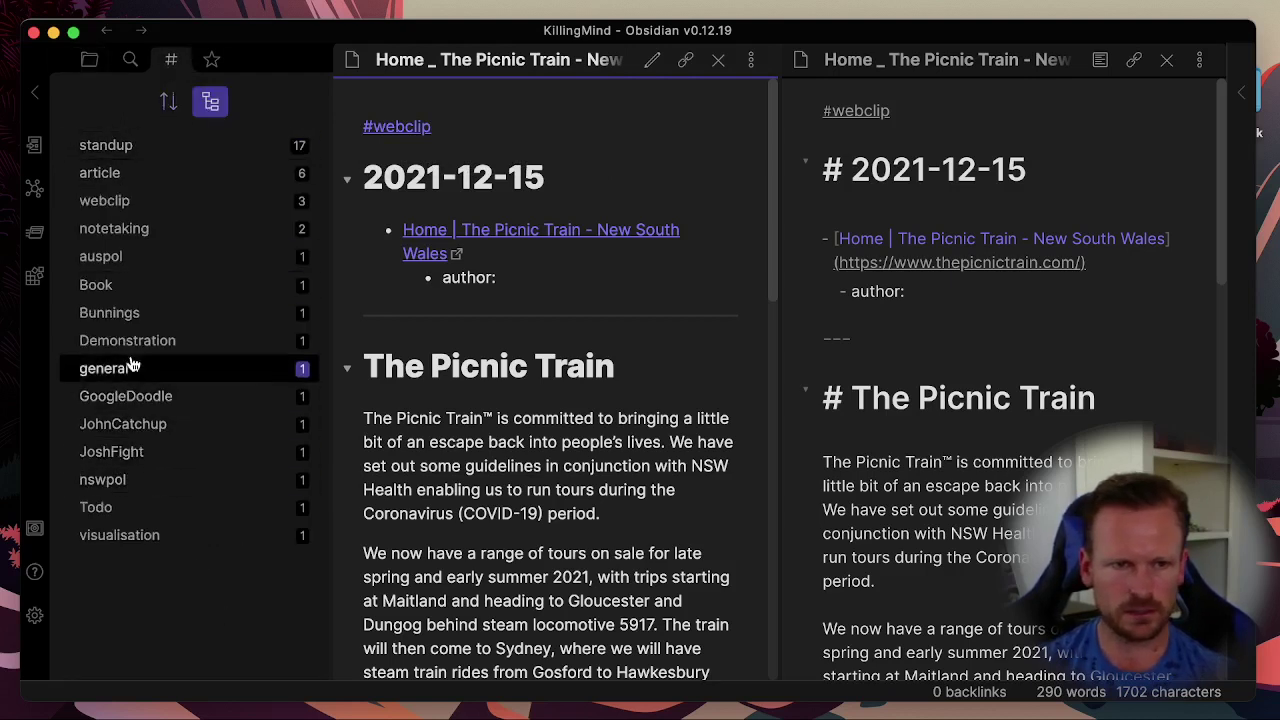
click(104, 201)
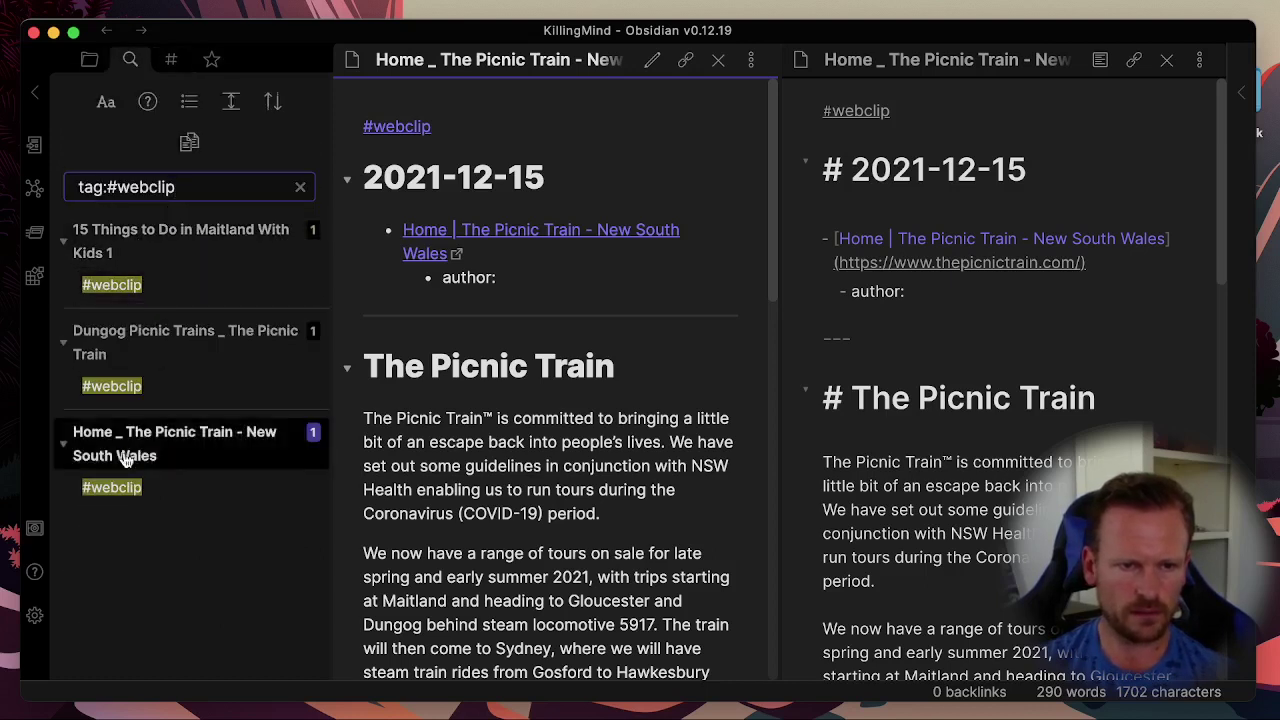
- Collapse the webclip results and open 'Dungog Picnic Trains _ The Picnic Train', showing its match
click(63, 443)
click(63, 342)
click(60, 246)
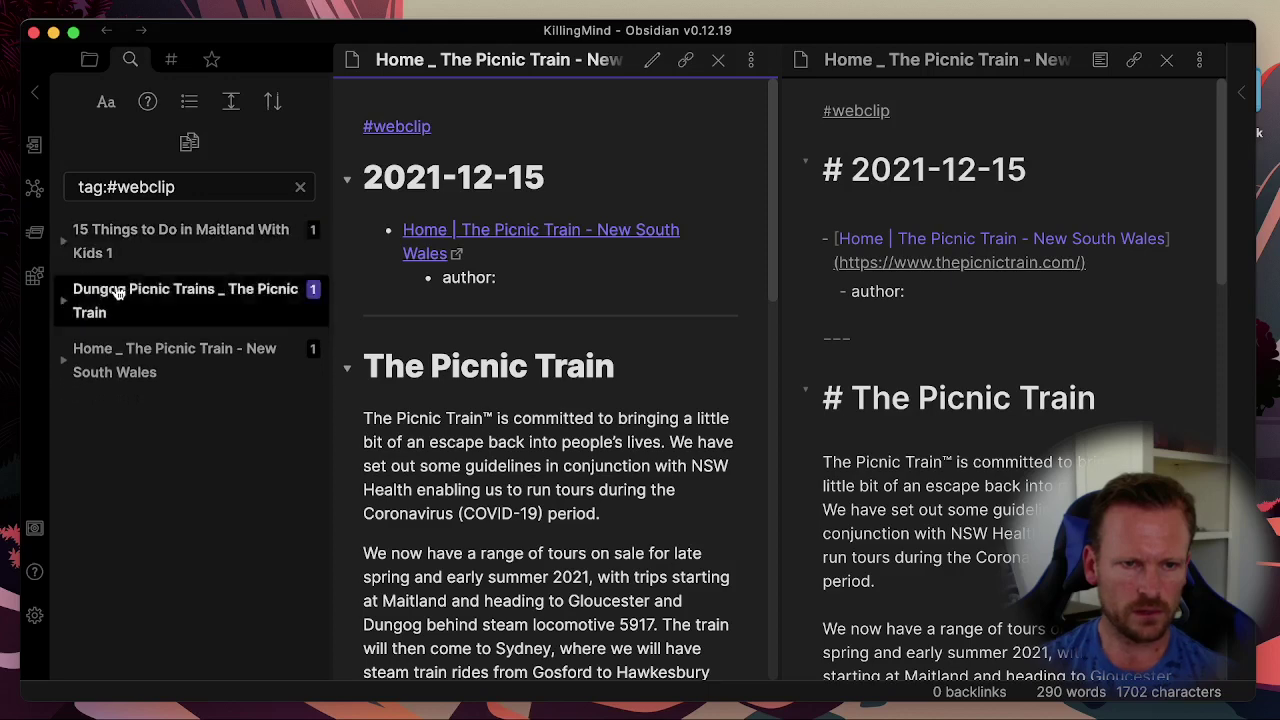
click(190, 304)
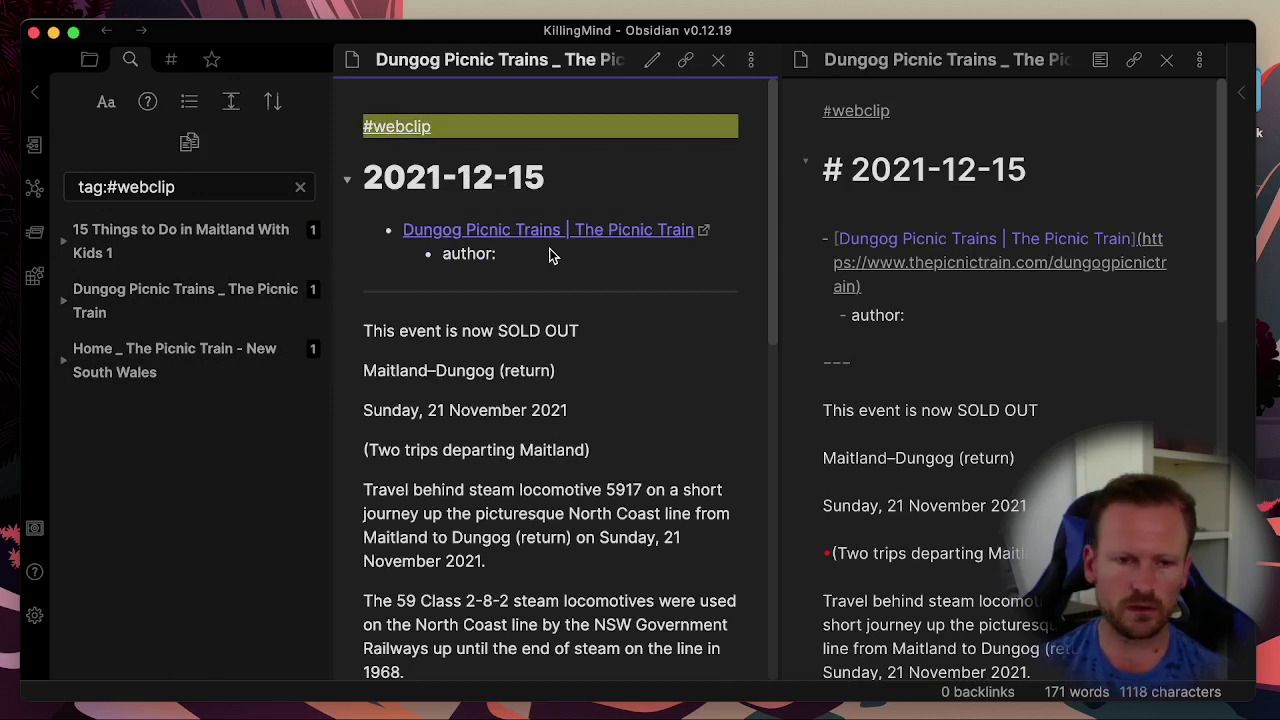
click(63, 300)
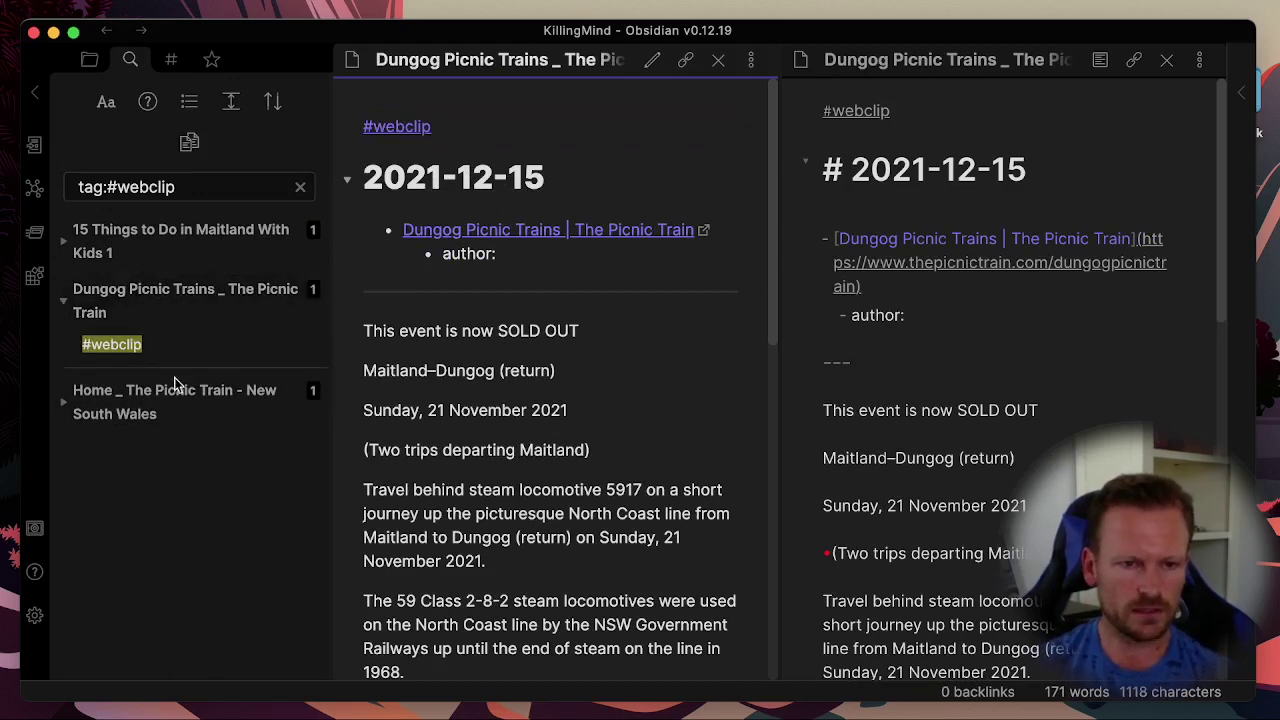
- Search for notes tagged #standup, then go back to the vault's file list
click(166, 62)
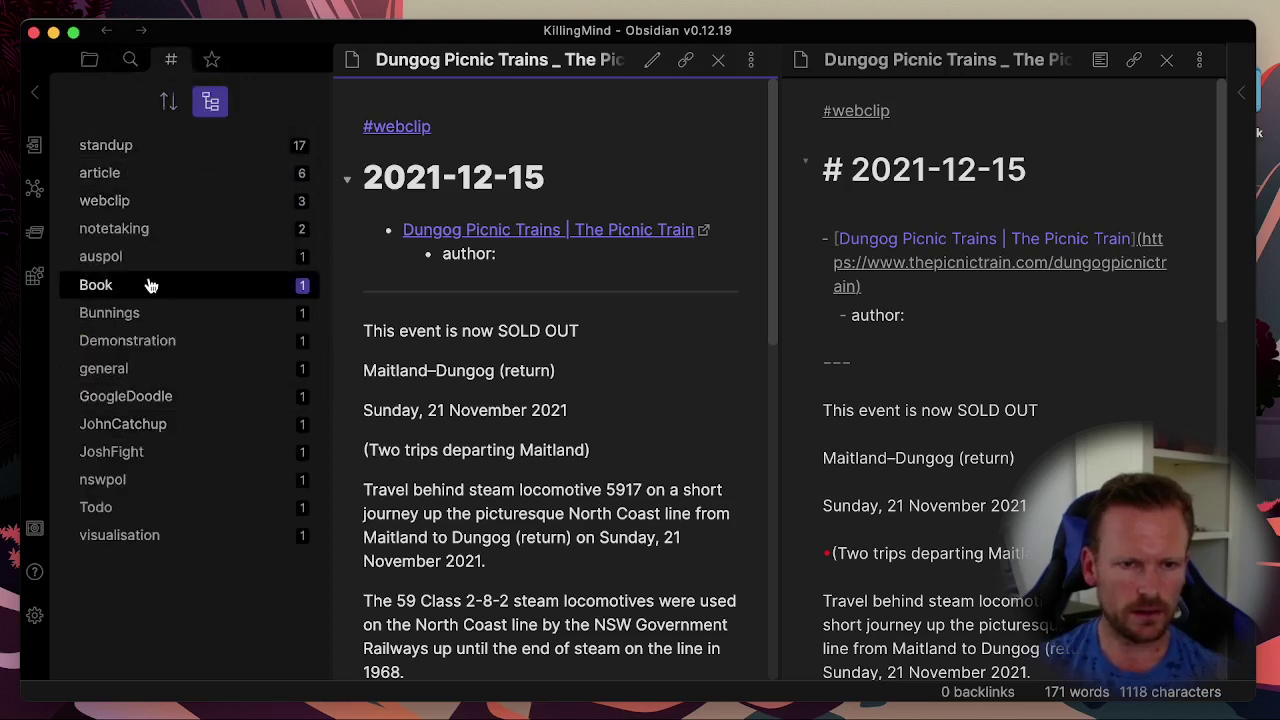
click(126, 145)
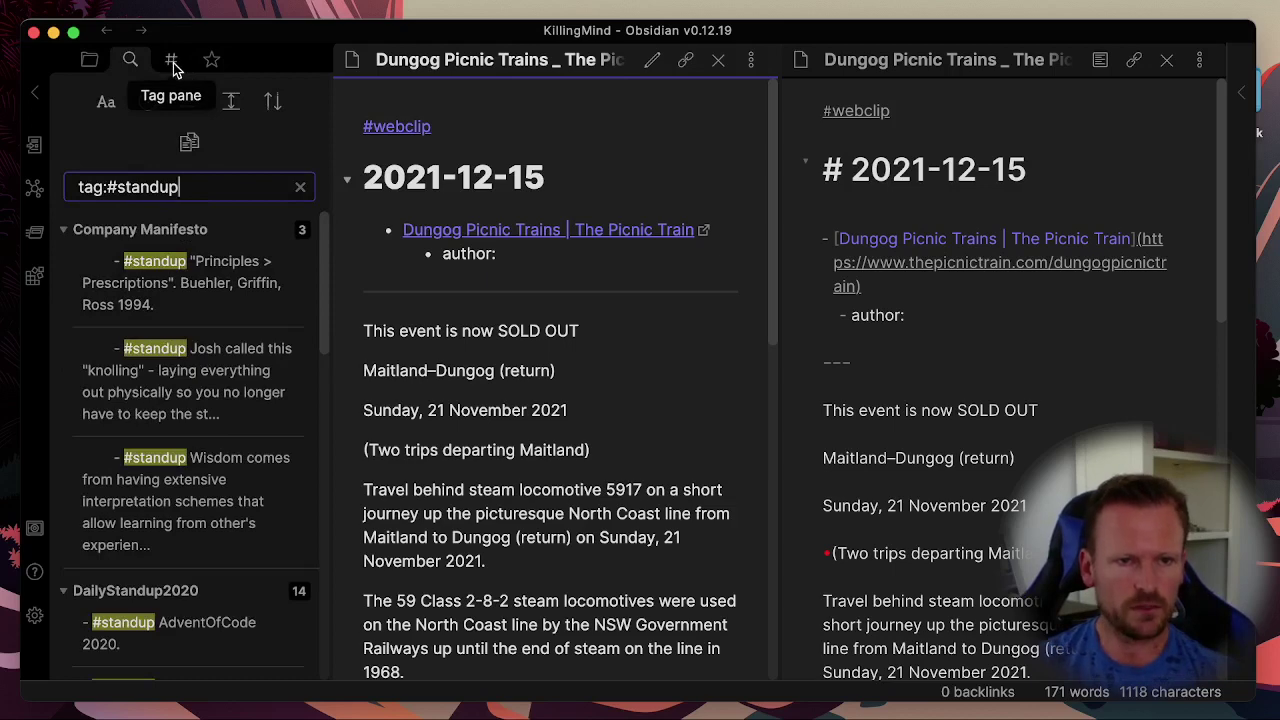
click(94, 63)
scroll(213, 455, down, 15)
scroll(213, 450, up, 20)
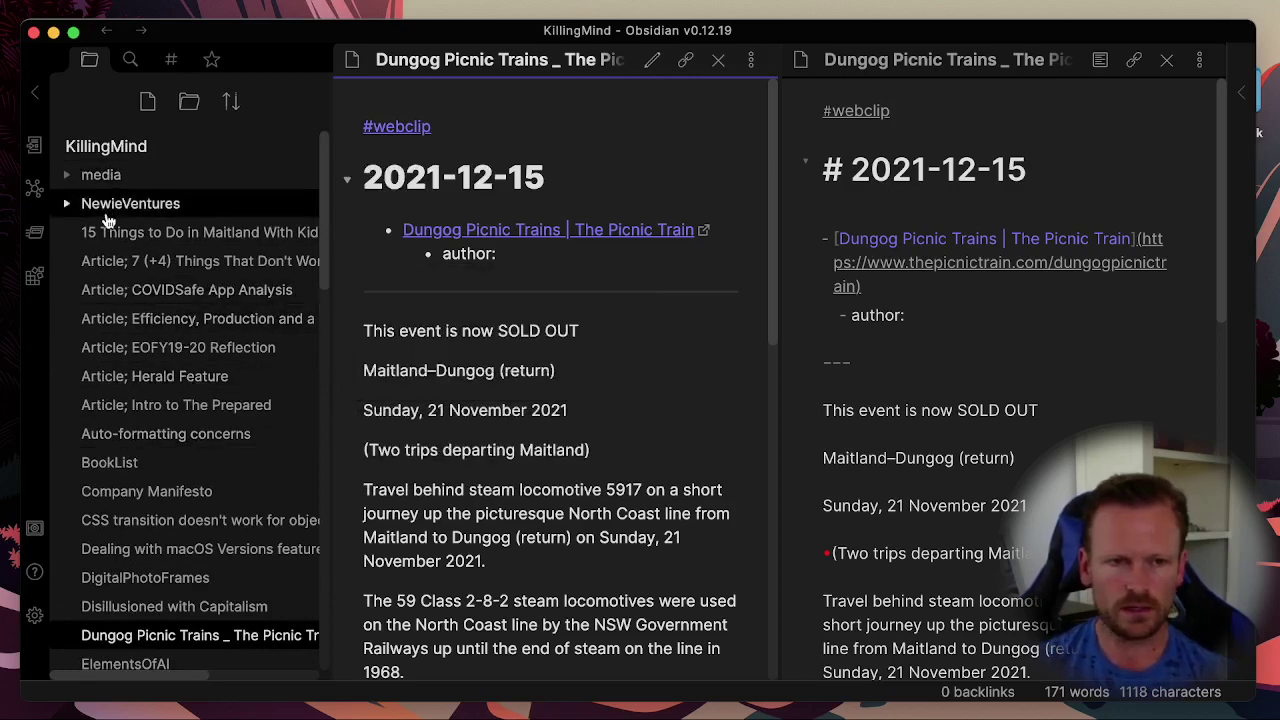
- Expand the media folder and view its images, including the IMG_20200123_180445 photo
click(70, 177)
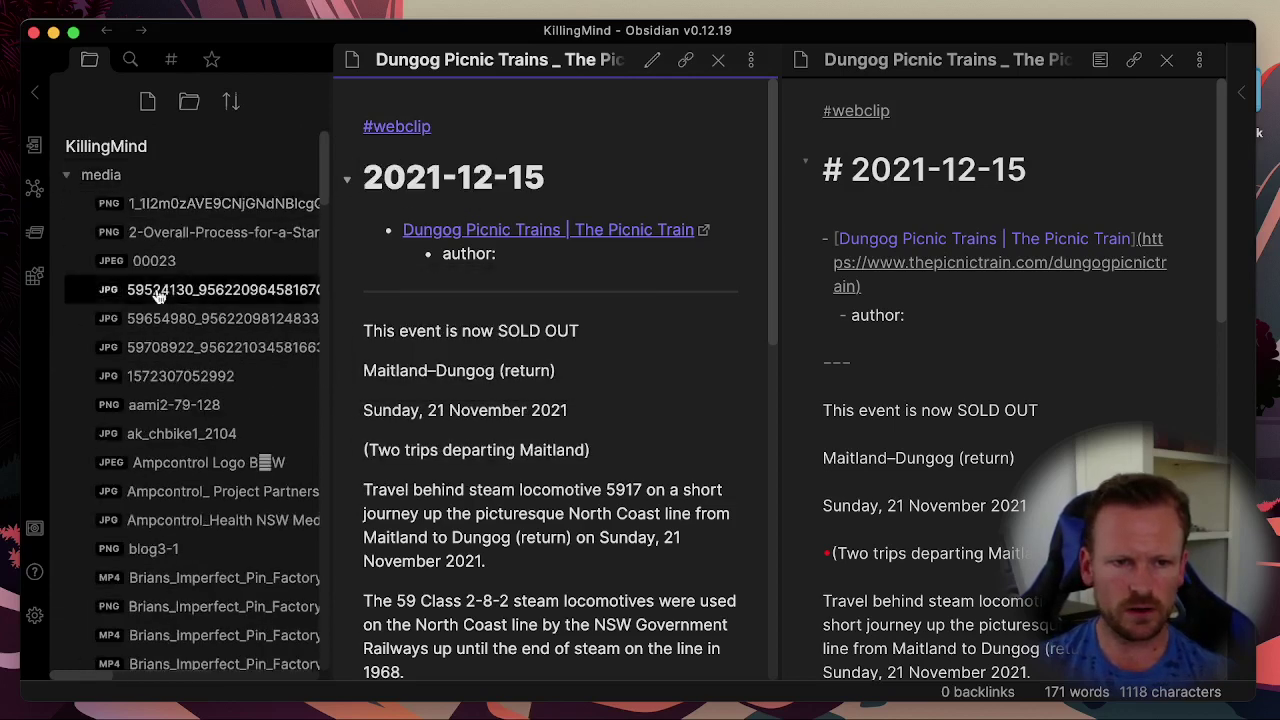
scroll(180, 447, down, 8)
click(180, 500)
scroll(185, 490, down, 3)
click(186, 485)
scroll(165, 340, up, 6)
scroll(163, 332, up, 6)
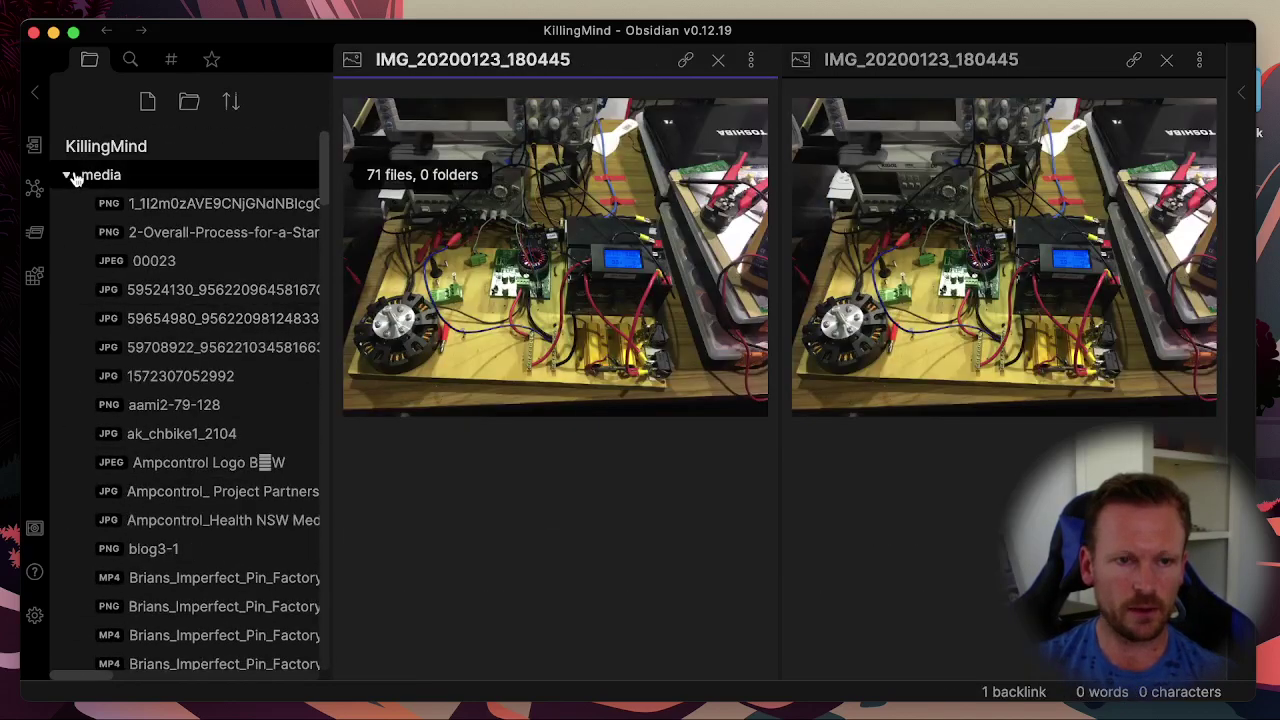
- Collapse the media folder and open the FleetingNotes2021 note
click(70, 175)
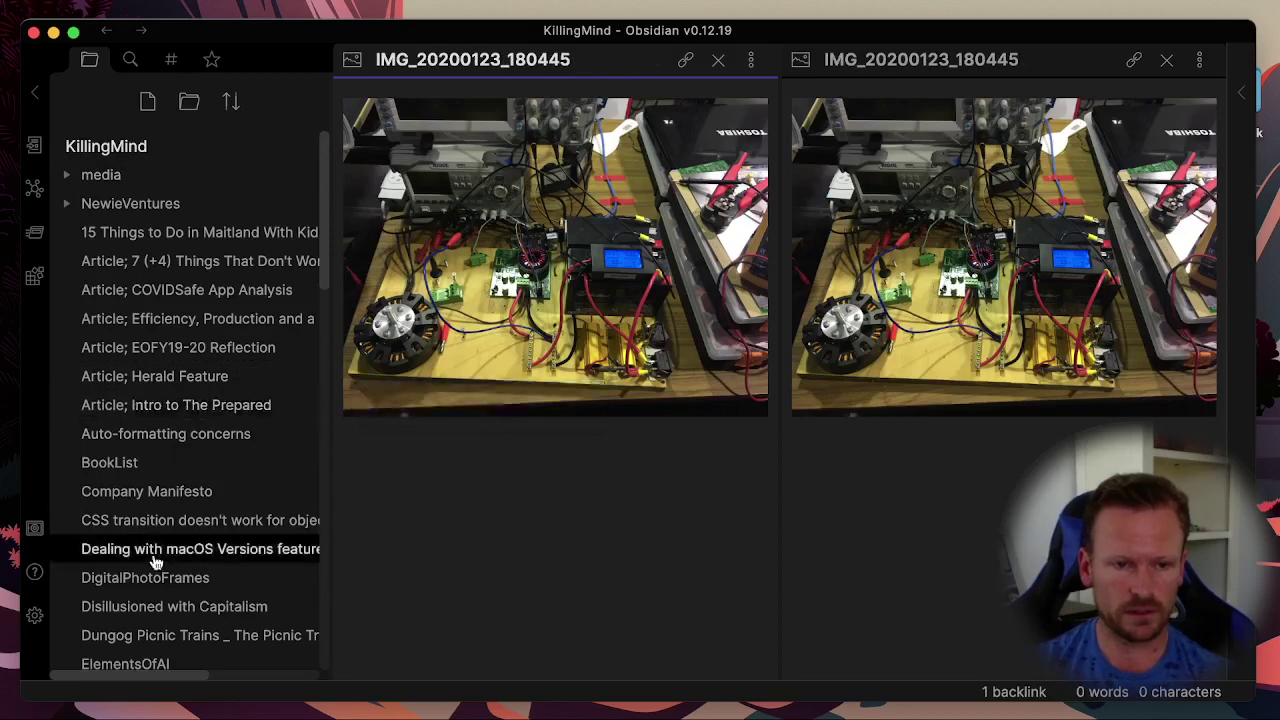
scroll(170, 530, down, 3)
click(166, 584)
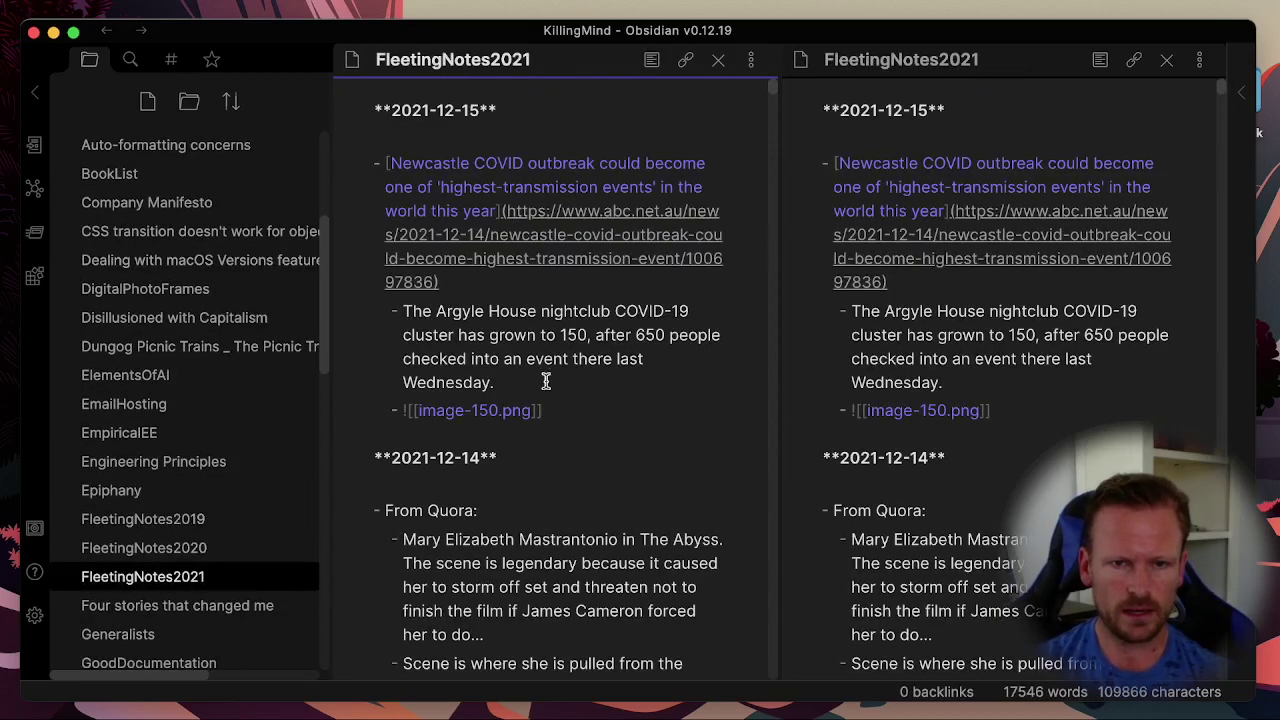
- Select the image-150.png embed line, open a linked view, then close the third pane
drag(404, 411, 560, 409)
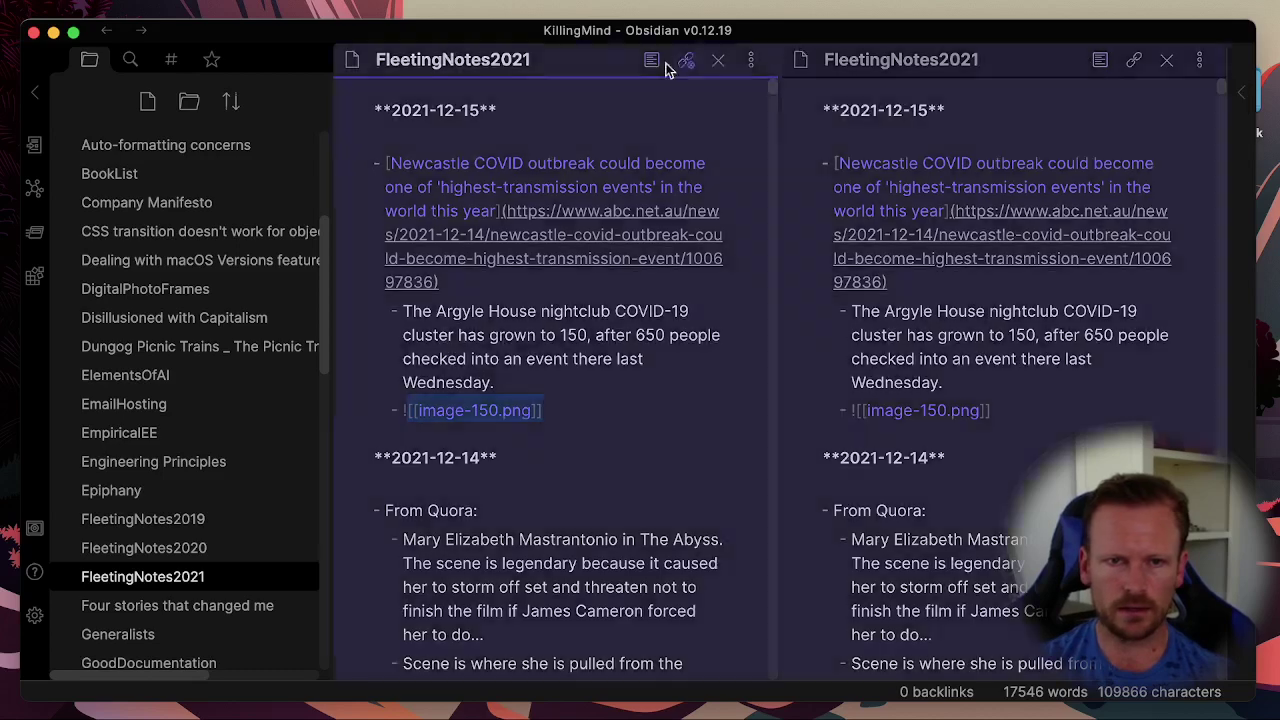
super+click(652, 62)
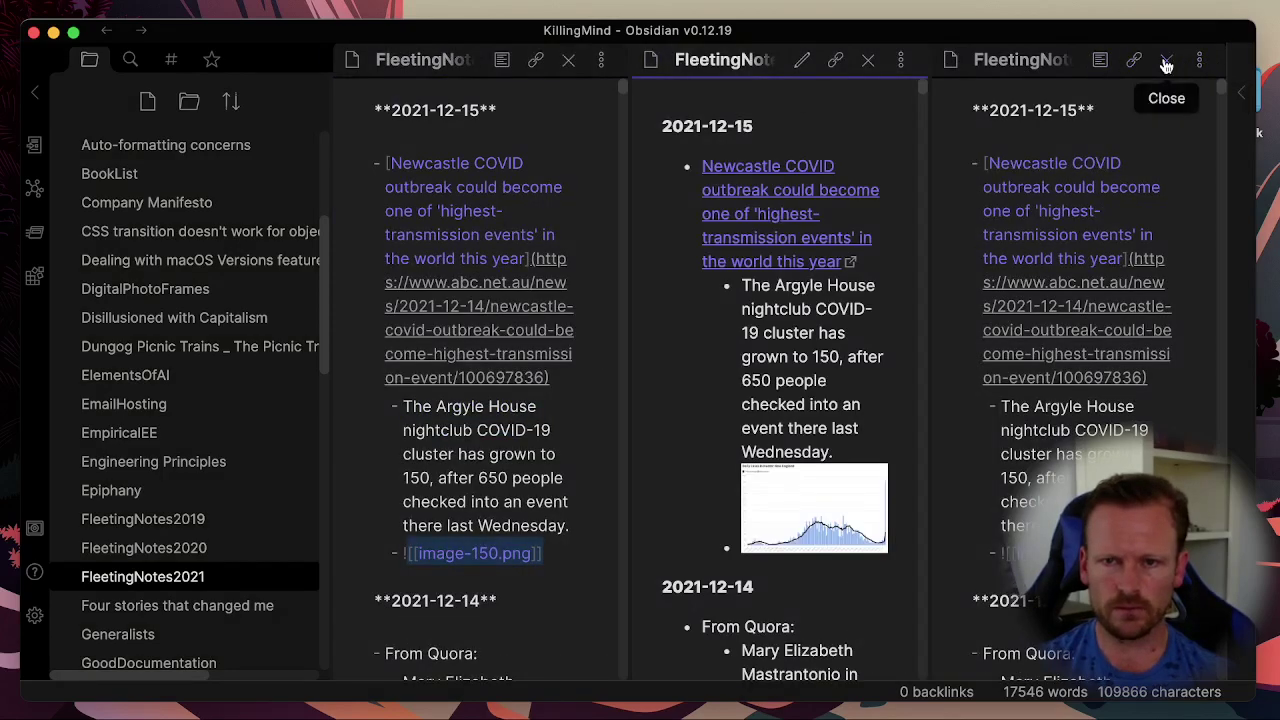
click(1166, 62)
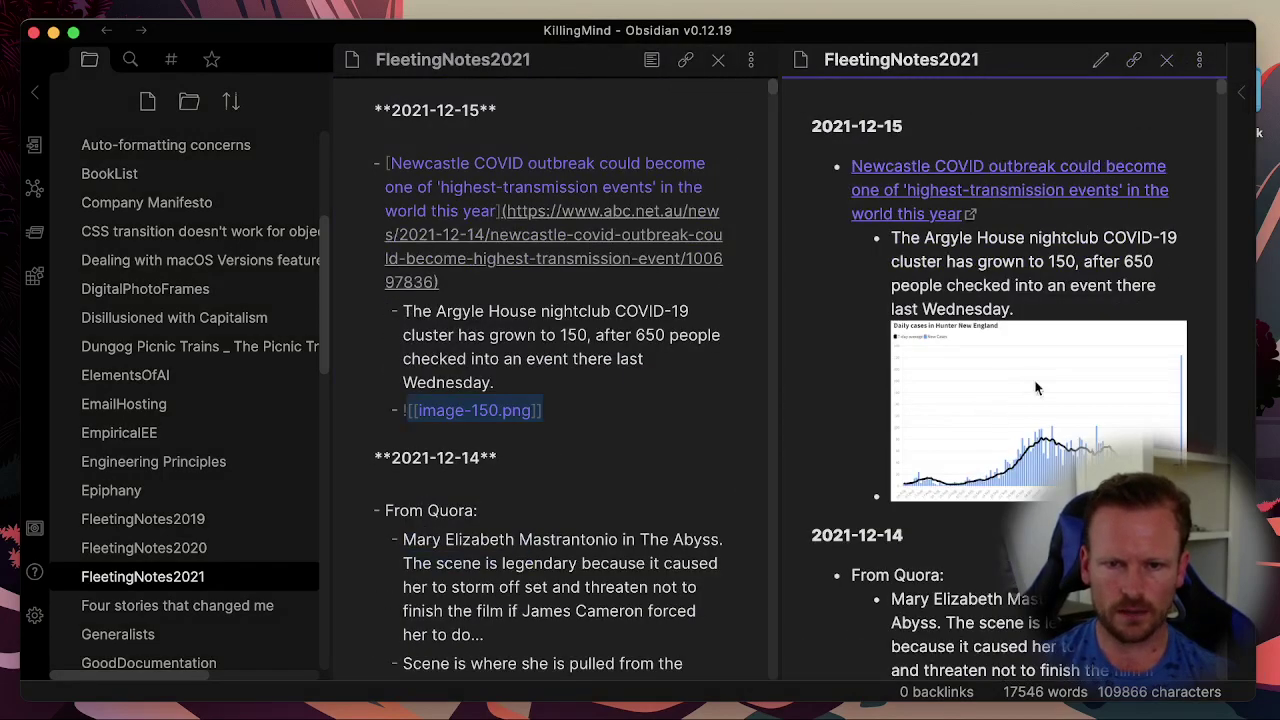
- Expand and collapse the NewieVentures folder, then open the Article; COVIDSafe App Analysis note
scroll(180, 220, up, 5)
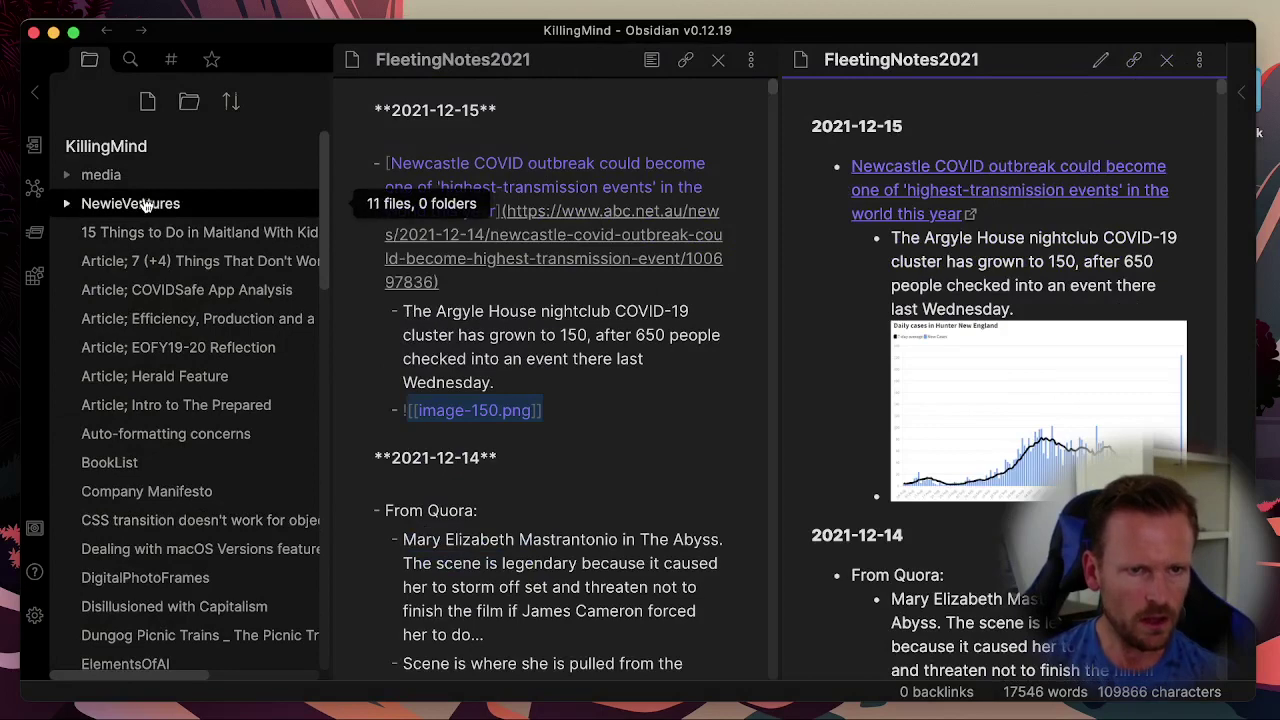
click(67, 205)
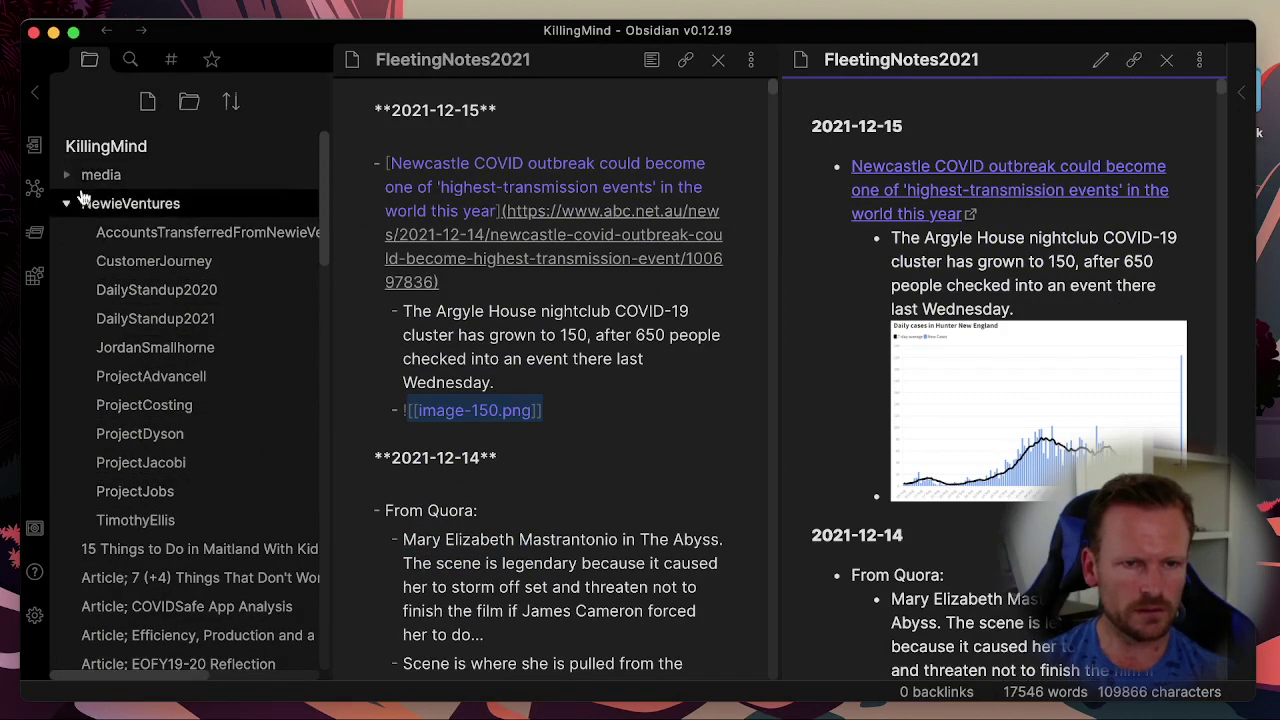
click(92, 203)
scroll(200, 371, down, 4)
scroll(200, 368, up, 3)
click(206, 233)
- Flip twice through the Article notes, including COVIDSafe App Analysis and EOFY19-20 Reflection
click(163, 253)
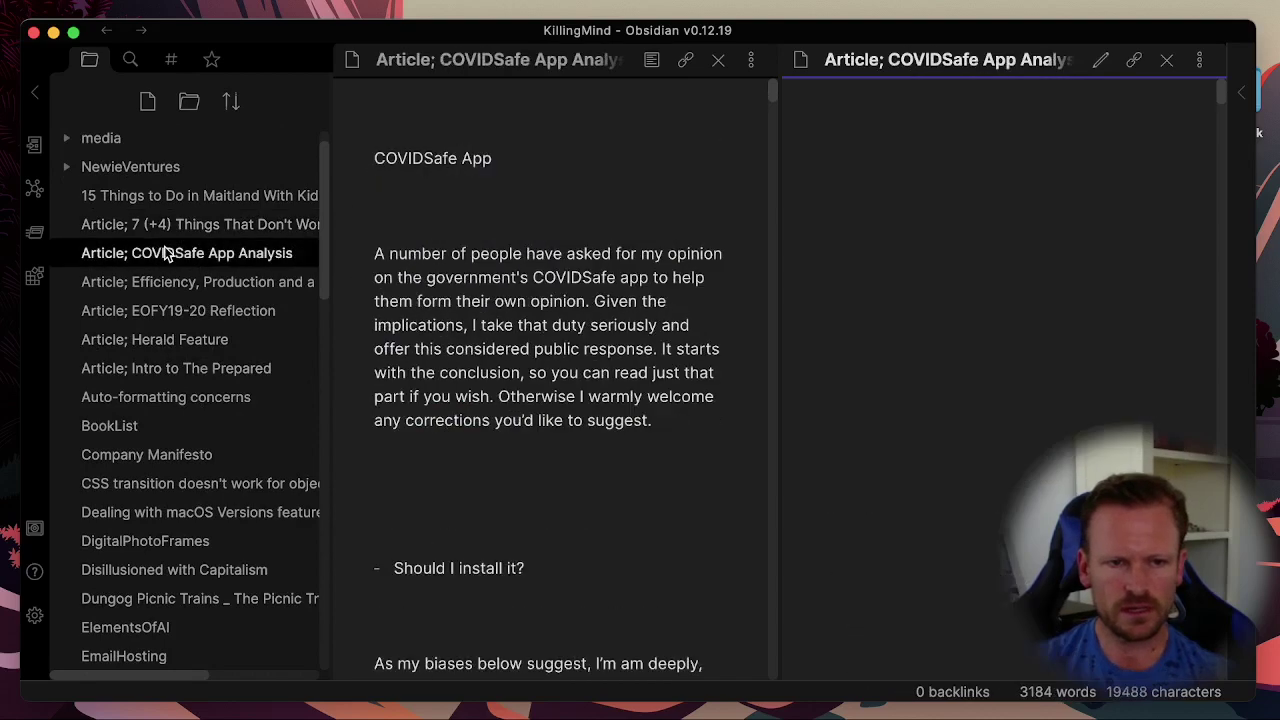
click(148, 283)
click(142, 313)
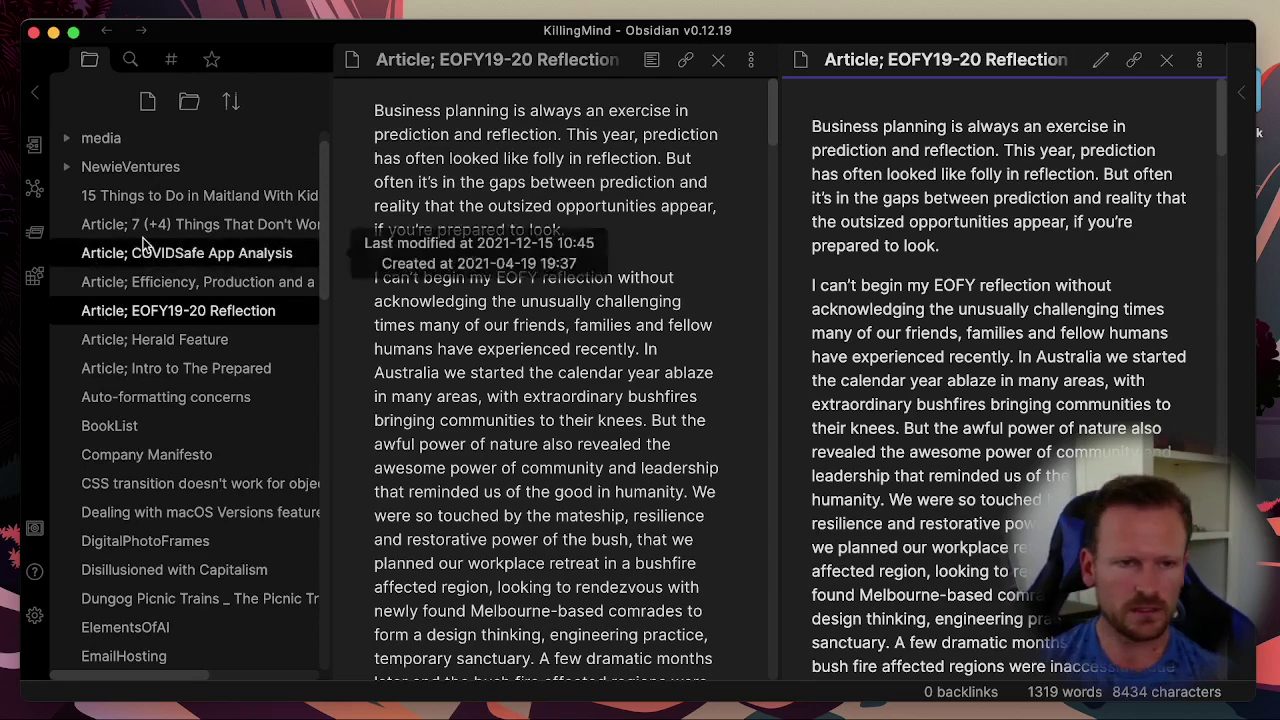
click(150, 224)
click(150, 253)
click(148, 283)
click(145, 311)
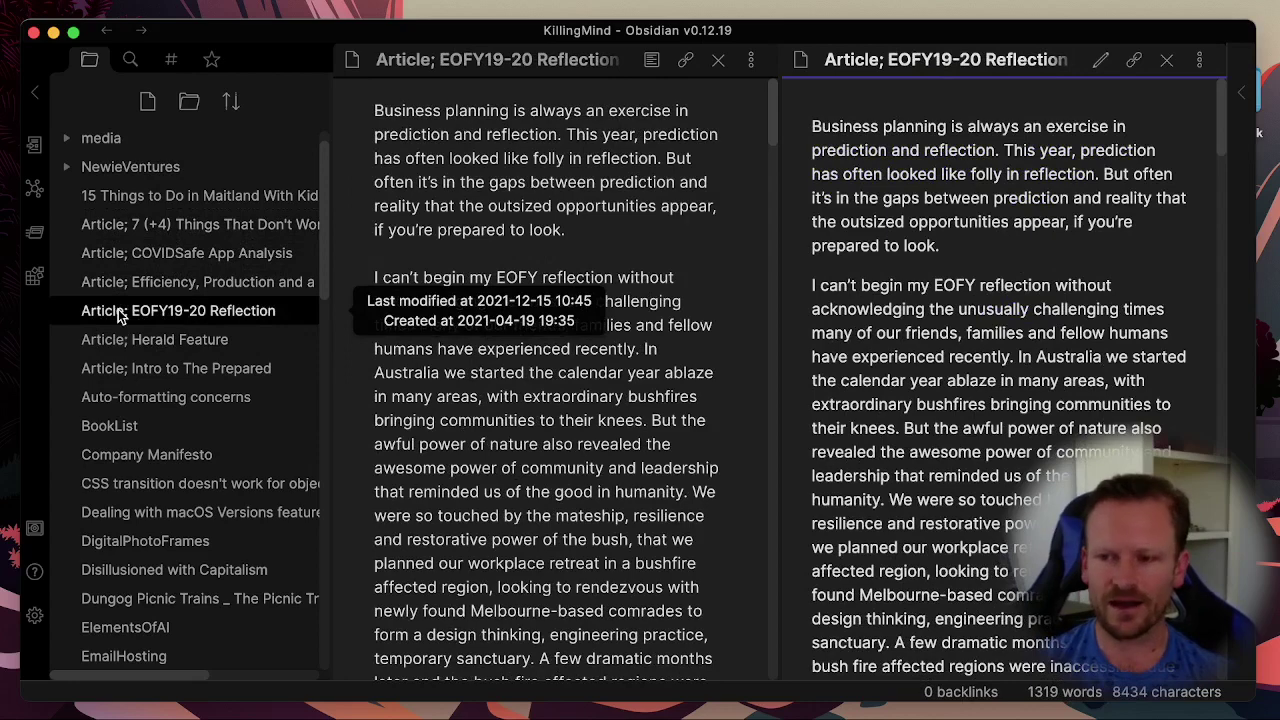
- Open the MedTeCCH and My Wedding speeches, ending on and reading Speech; NewieVentures 5 Year Reflection
scroll(150, 310, down, 15)
click(180, 406)
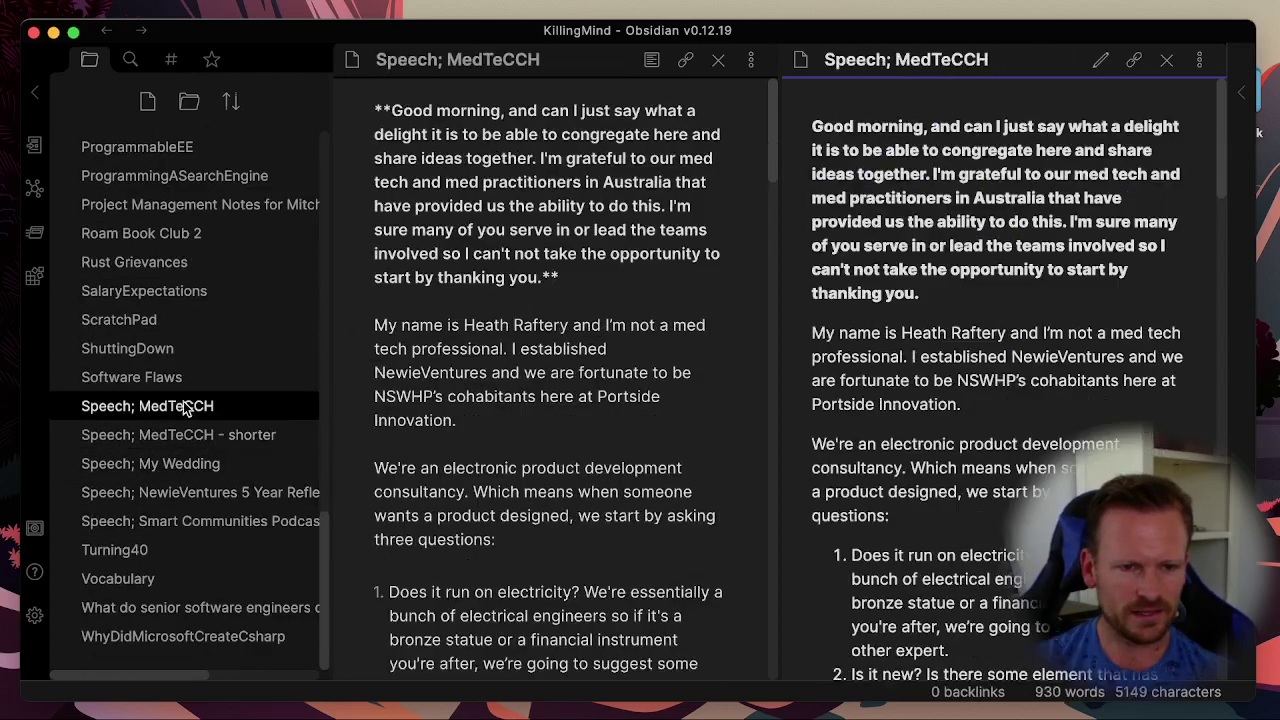
click(178, 435)
click(175, 463)
click(178, 493)
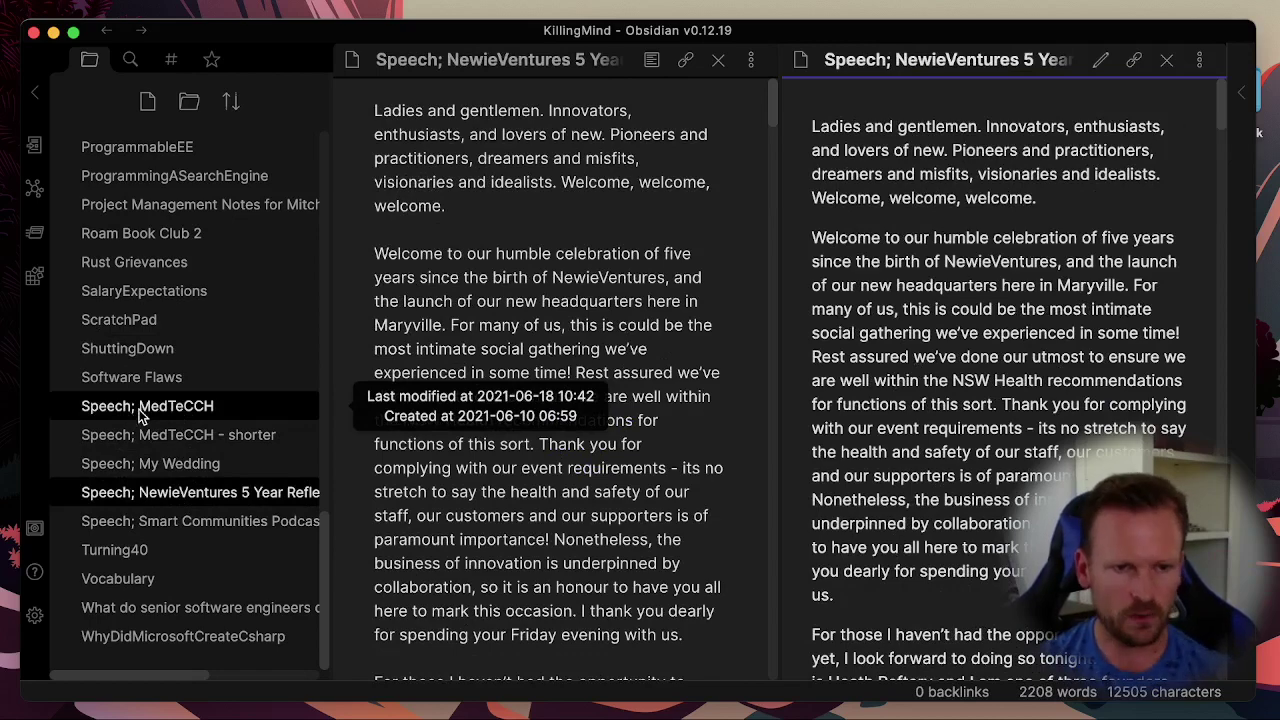
scroll(165, 402, up, 10)
scroll(162, 404, up, 4)
scroll(160, 395, up, 1)
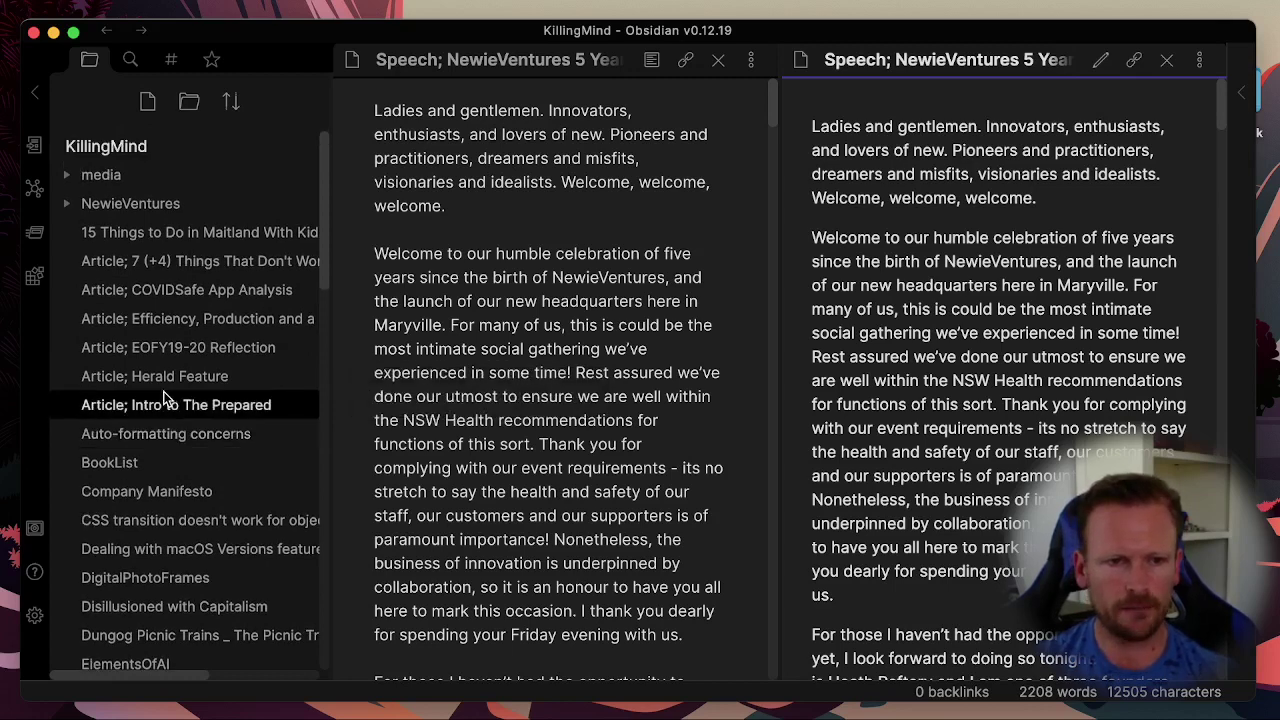
scroll(139, 350, down, 2)
scroll(139, 360, down, 2)
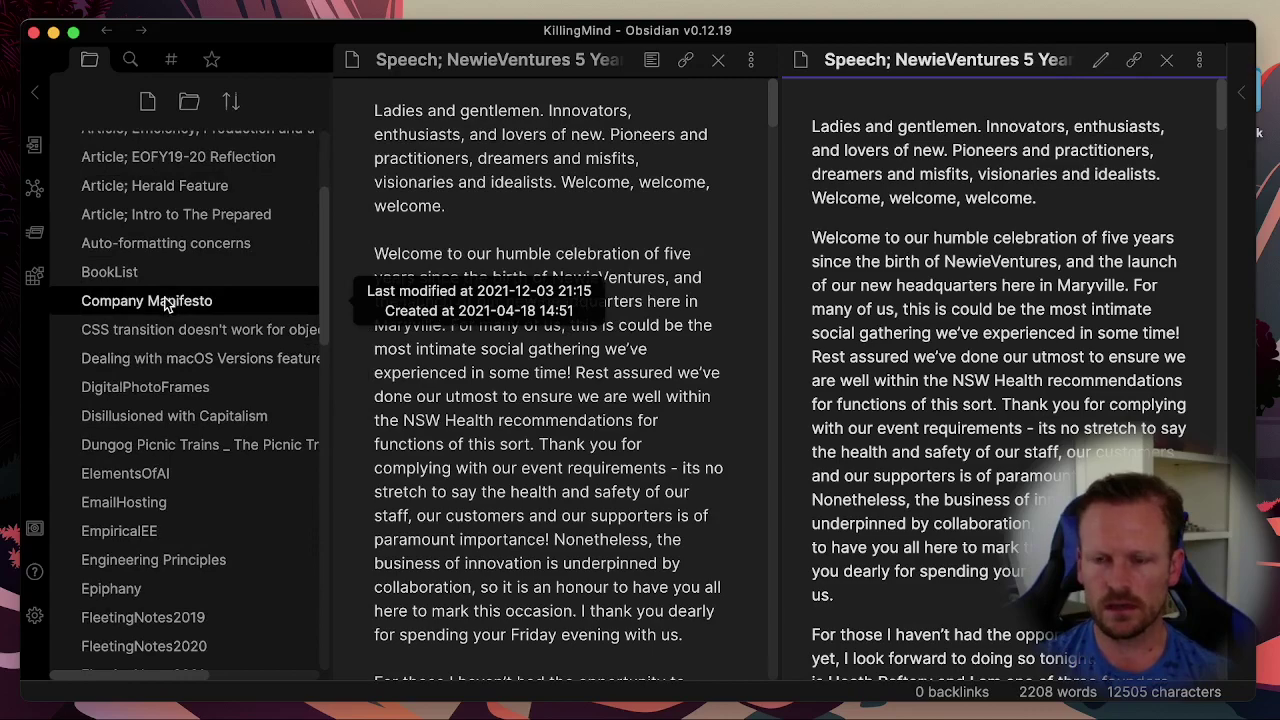
scroll(179, 432, down, 2)
scroll(180, 440, down, 3)
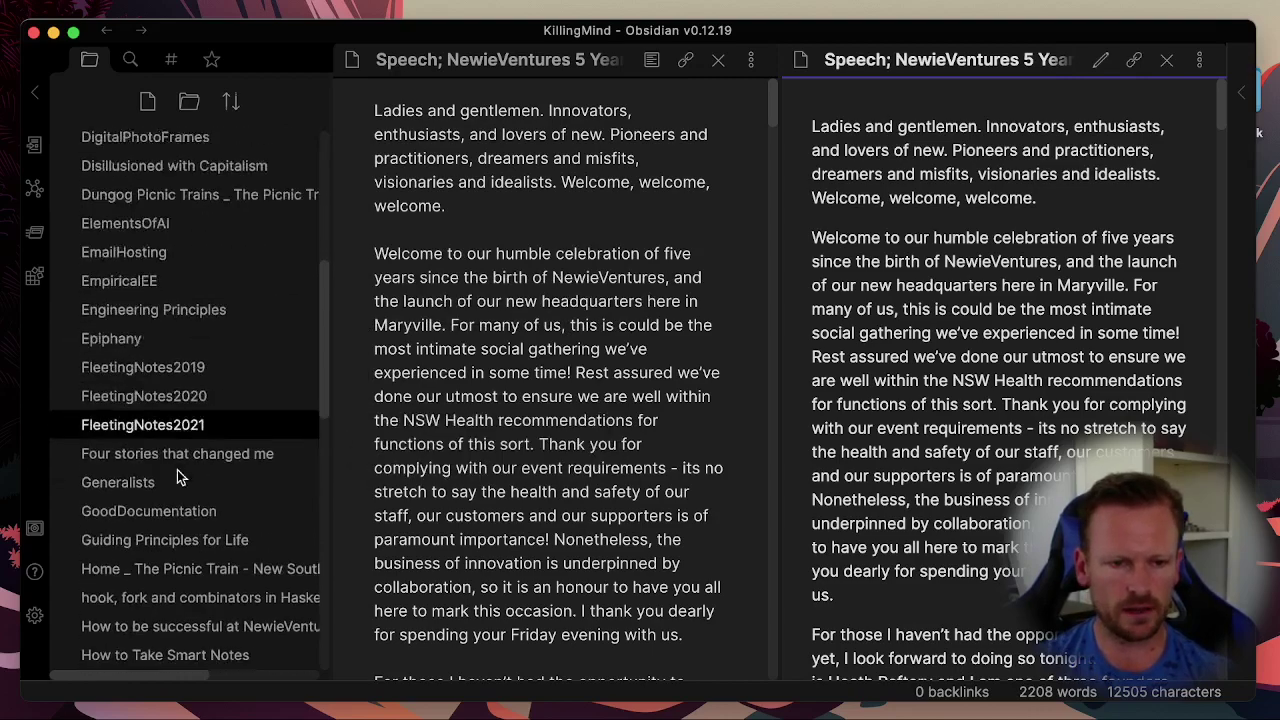
- Open and scroll through FleetingNotes2021, then open the inbox note with its four to-dos
click(277, 388)
scroll(597, 175, down, 10)
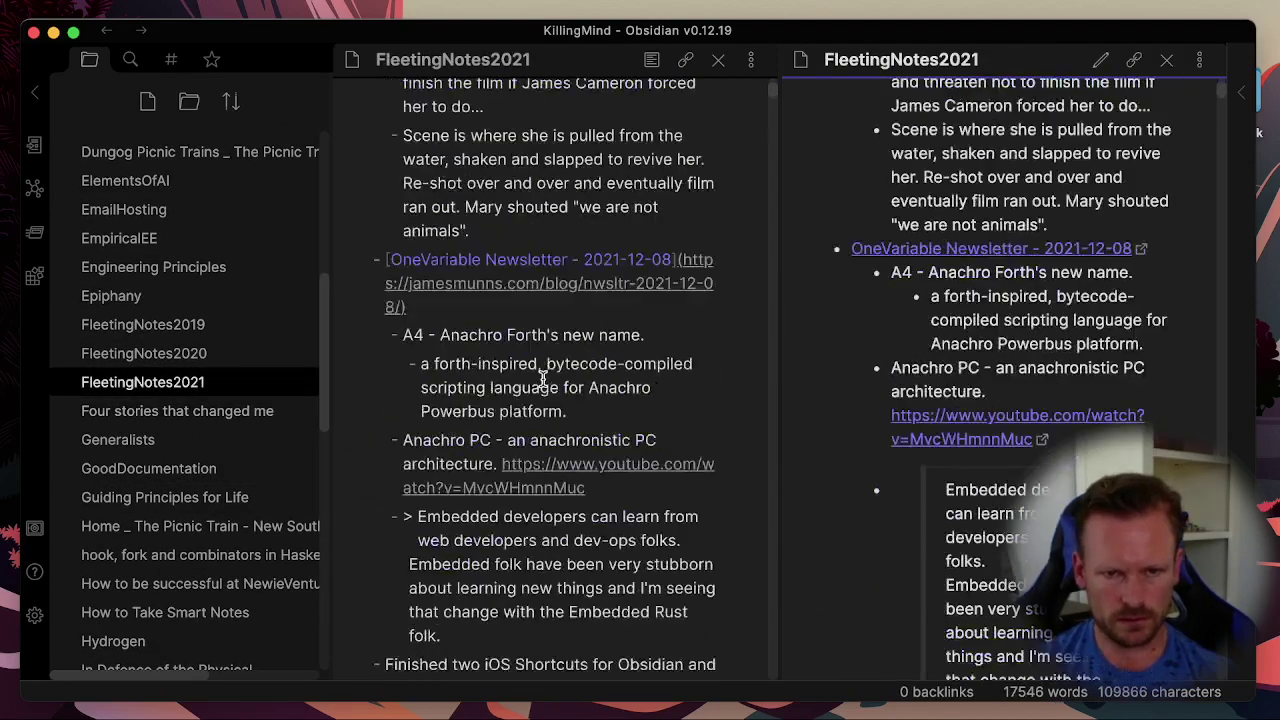
scroll(609, 372, up, 10)
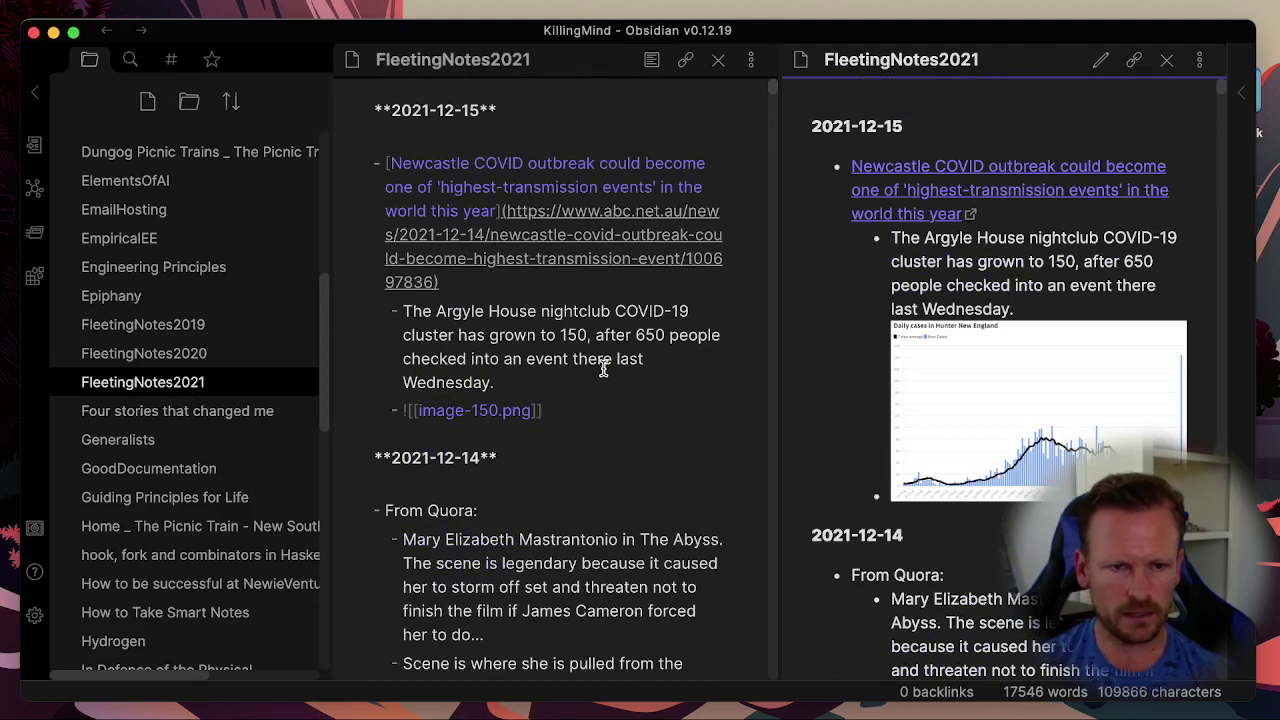
scroll(172, 290, up, 2)
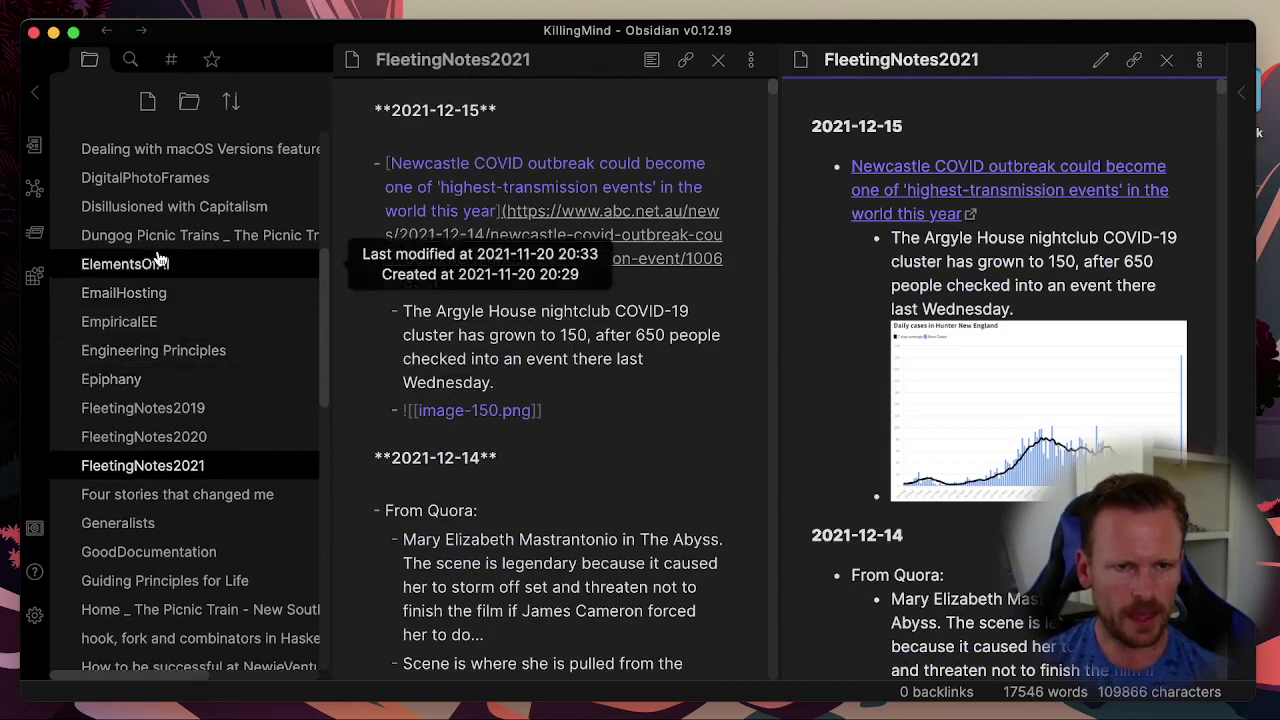
scroll(222, 497, down, 5)
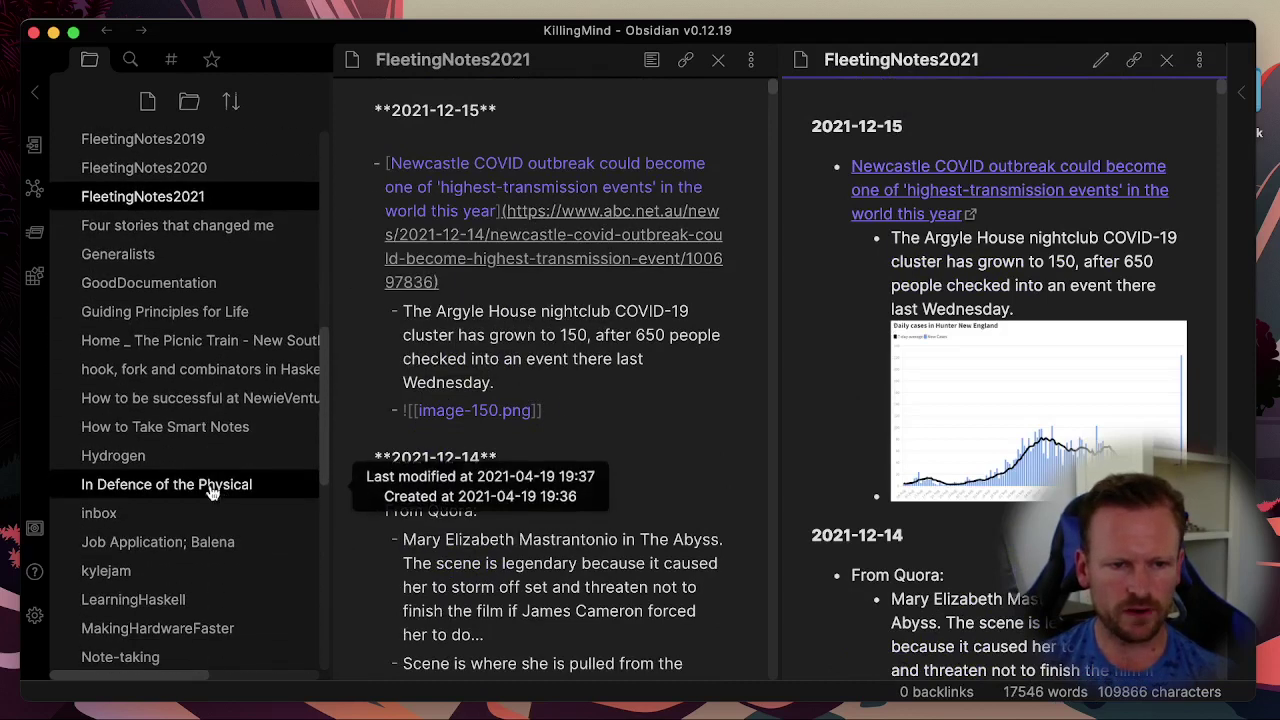
click(145, 520)
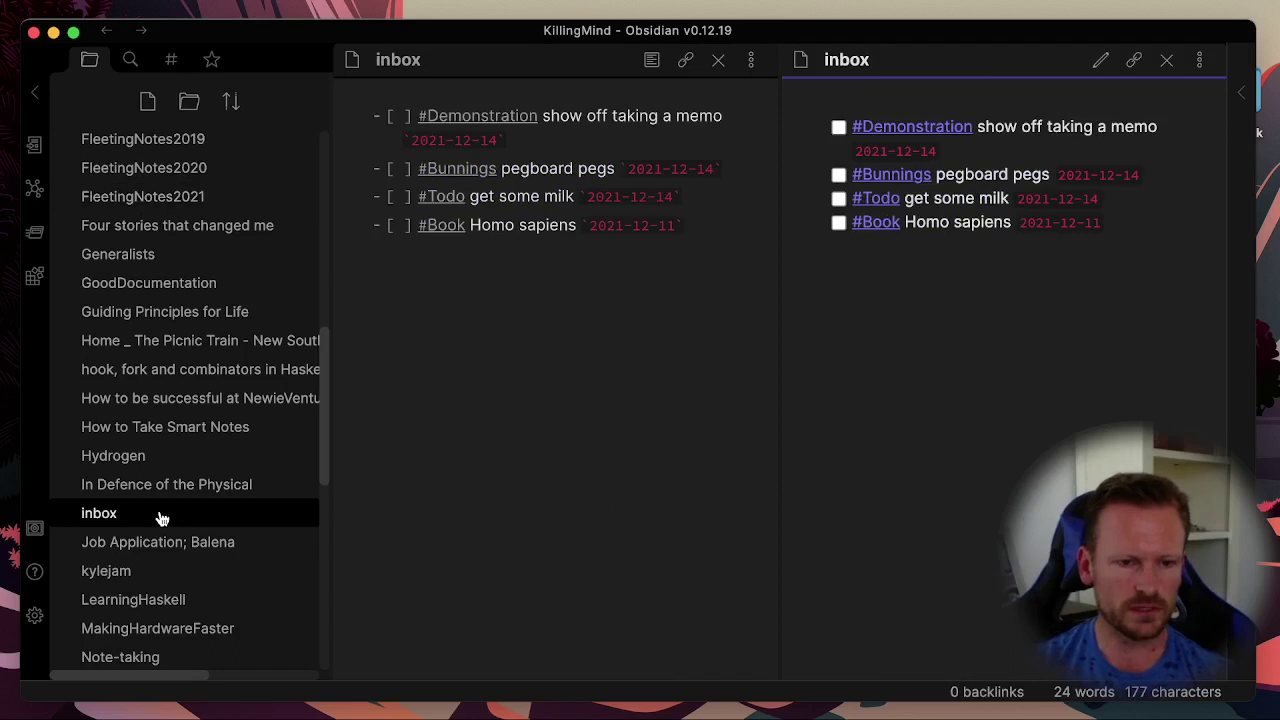
- Unstar the inbox note from its file actions, then star it again
right_click(162, 517)
click(192, 461)
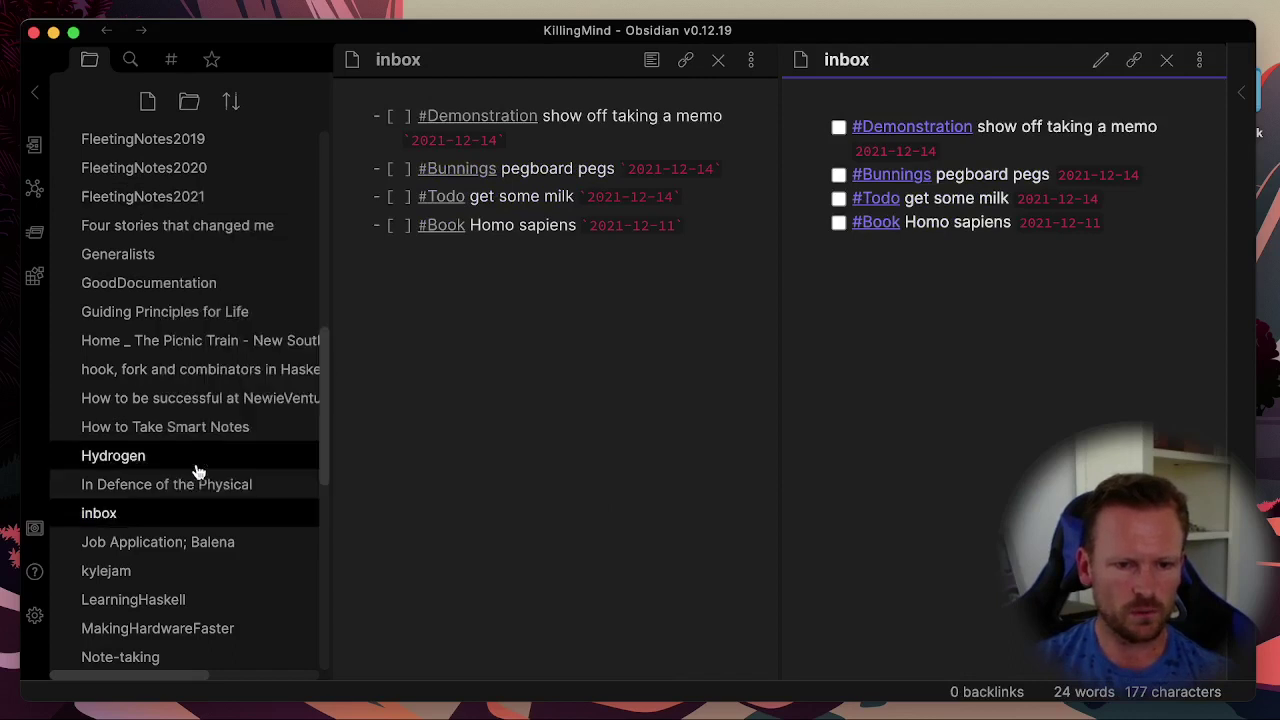
right_click(122, 520)
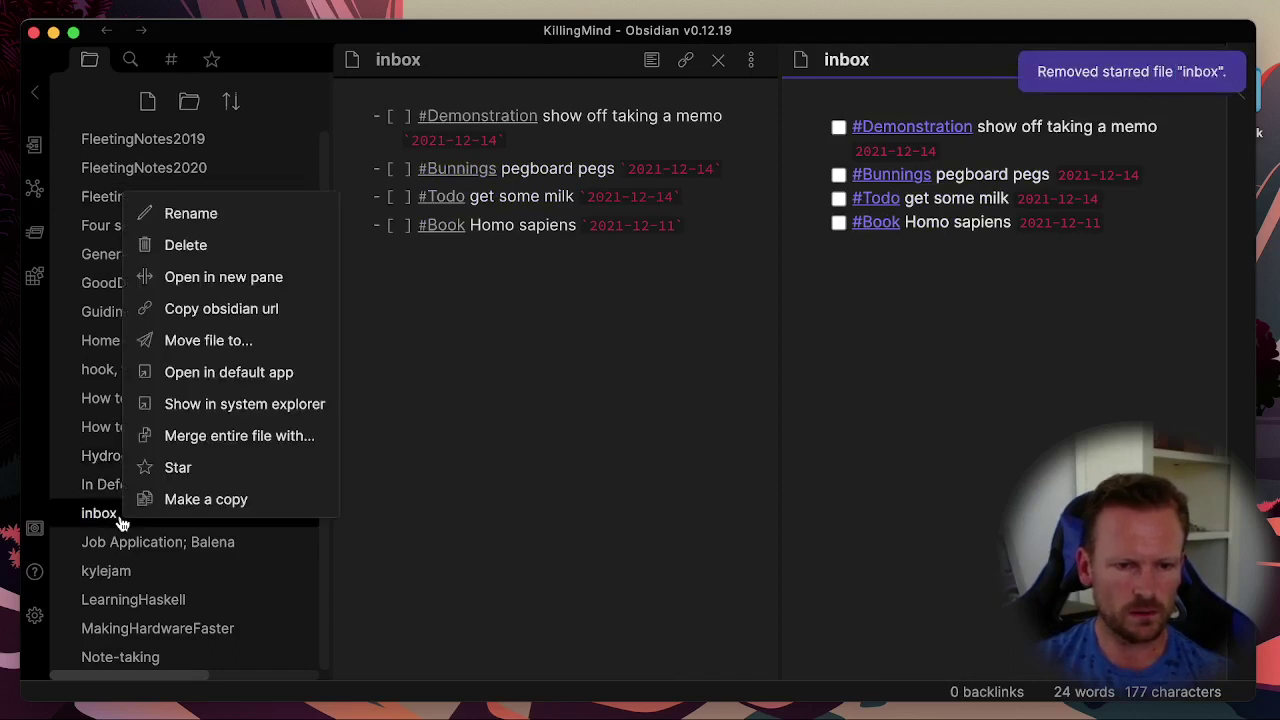
click(178, 468)
scroll(221, 320, up, 5)
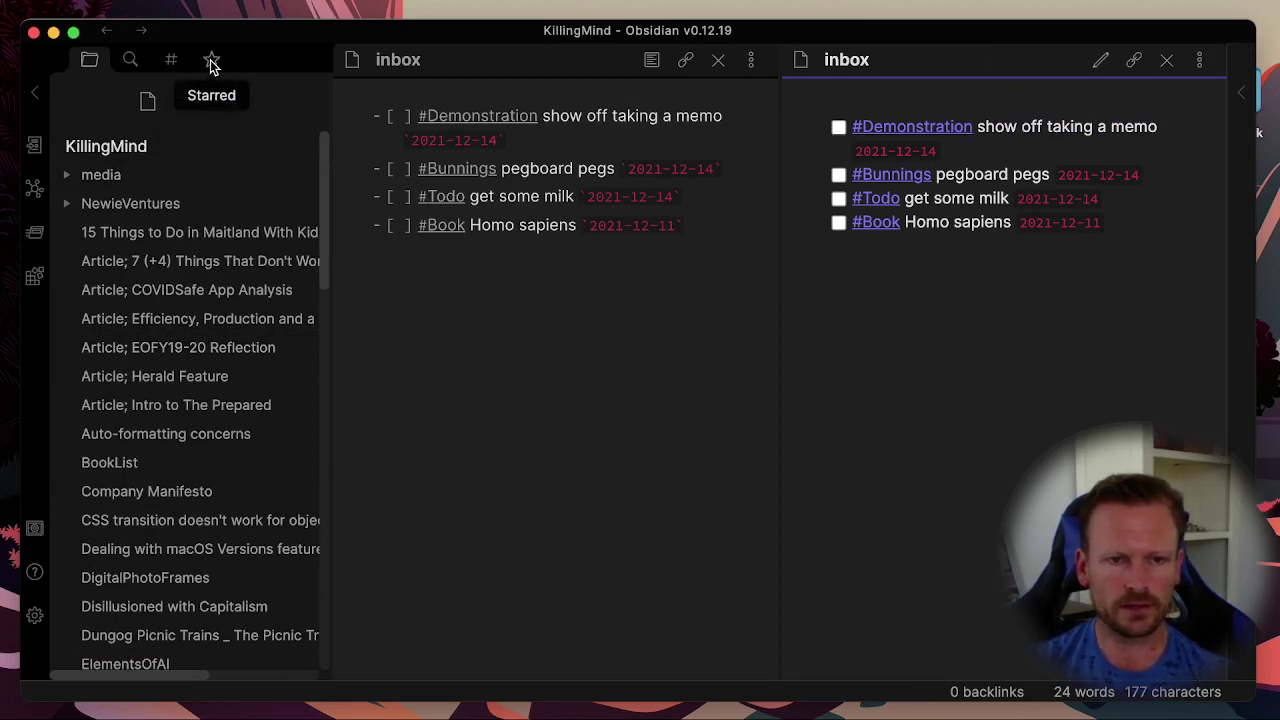
- Check the starred notes list, then open the EmpiricalEE note from the file list
click(211, 62)
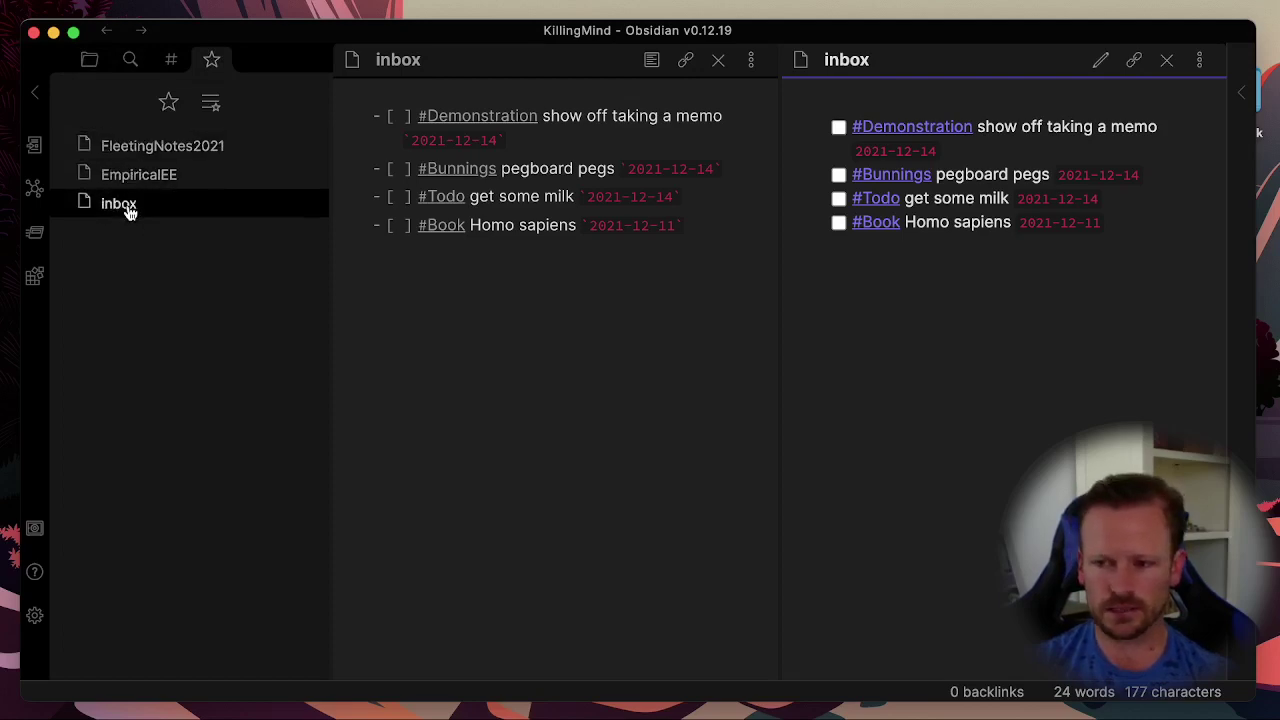
click(90, 62)
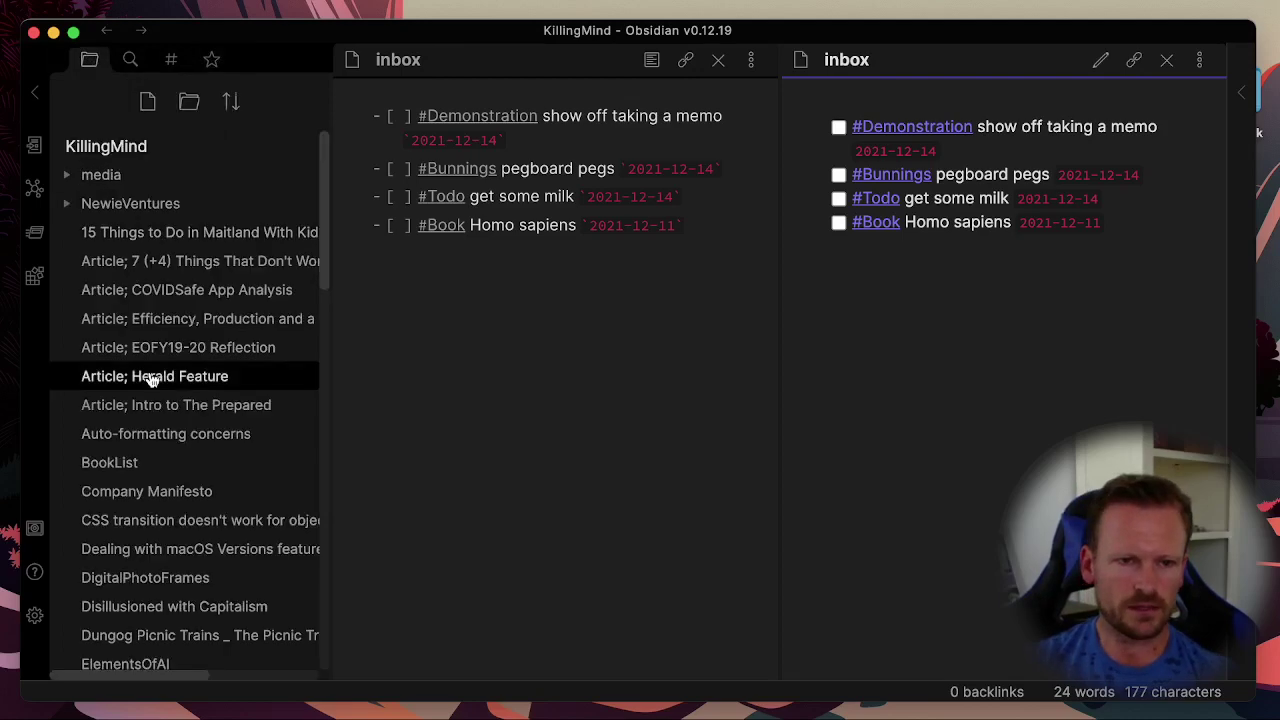
scroll(150, 340, down, 10)
scroll(152, 315, down, 6)
scroll(157, 300, up, 7)
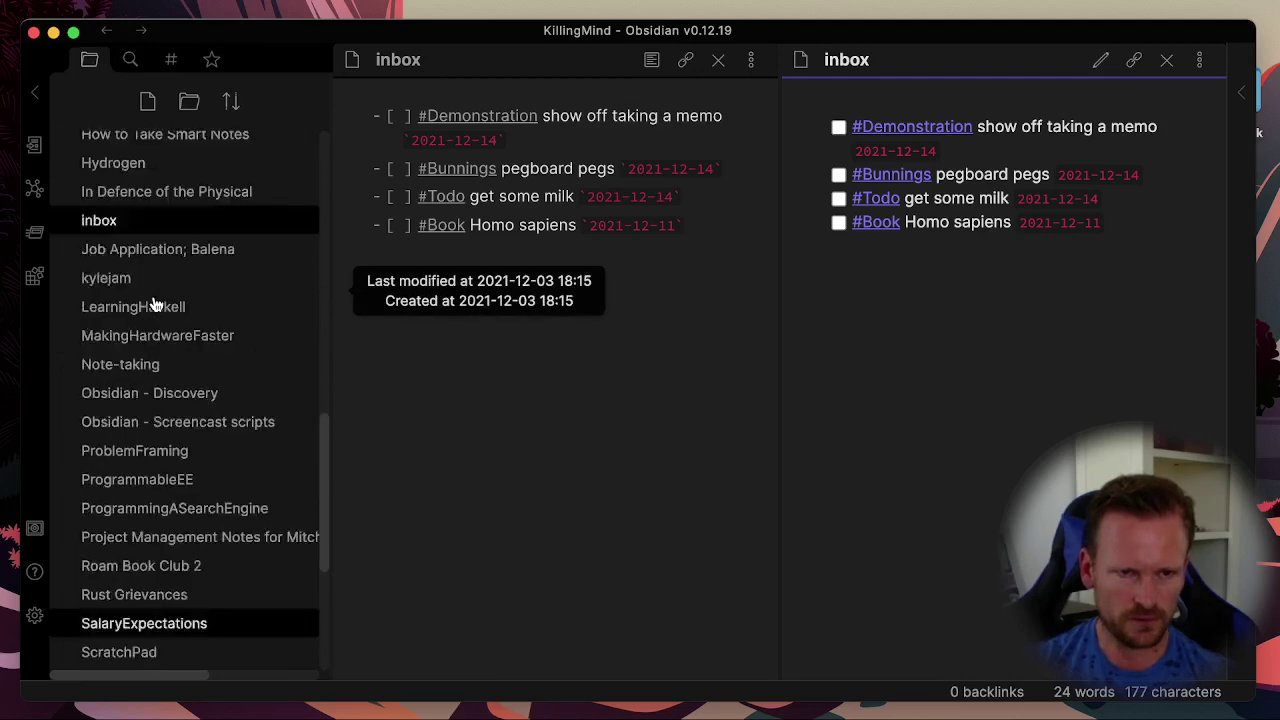
scroll(155, 303, up, 4)
scroll(100, 337, down, 4)
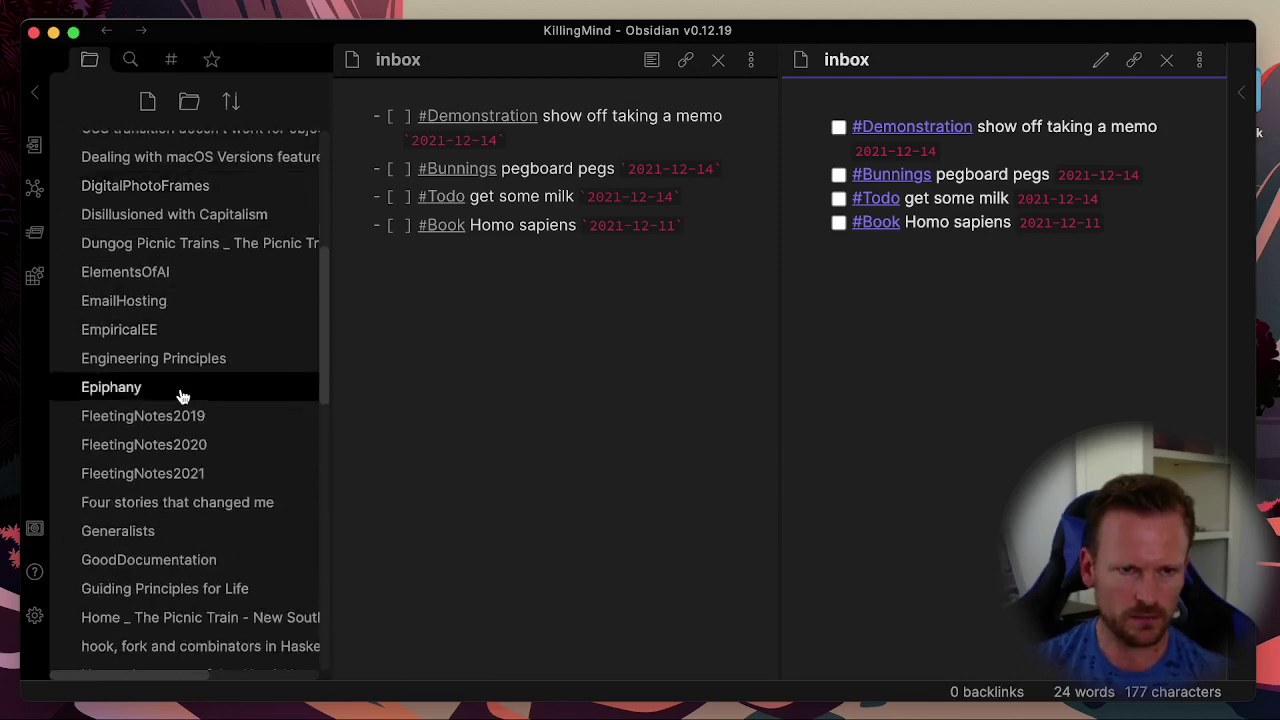
click(158, 333)
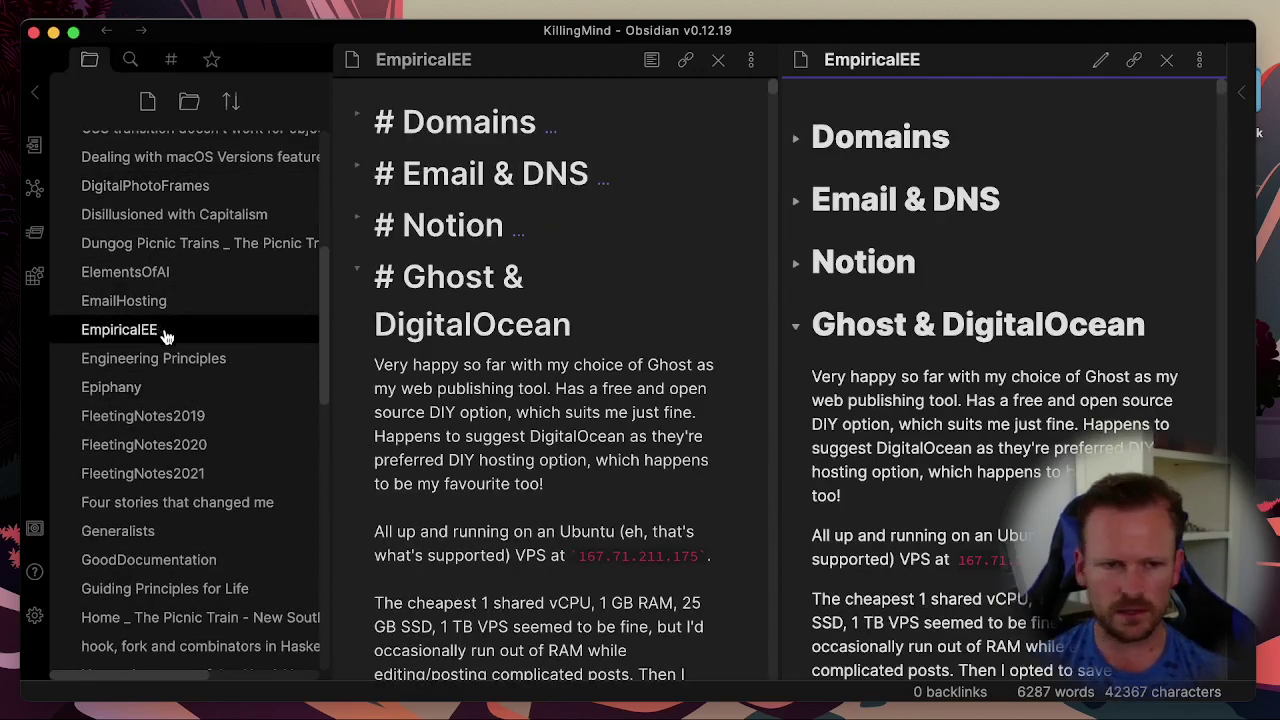
- Bring up EmpiricalEE's file actions without changes, then show the starred notes list
right_click(165, 337)
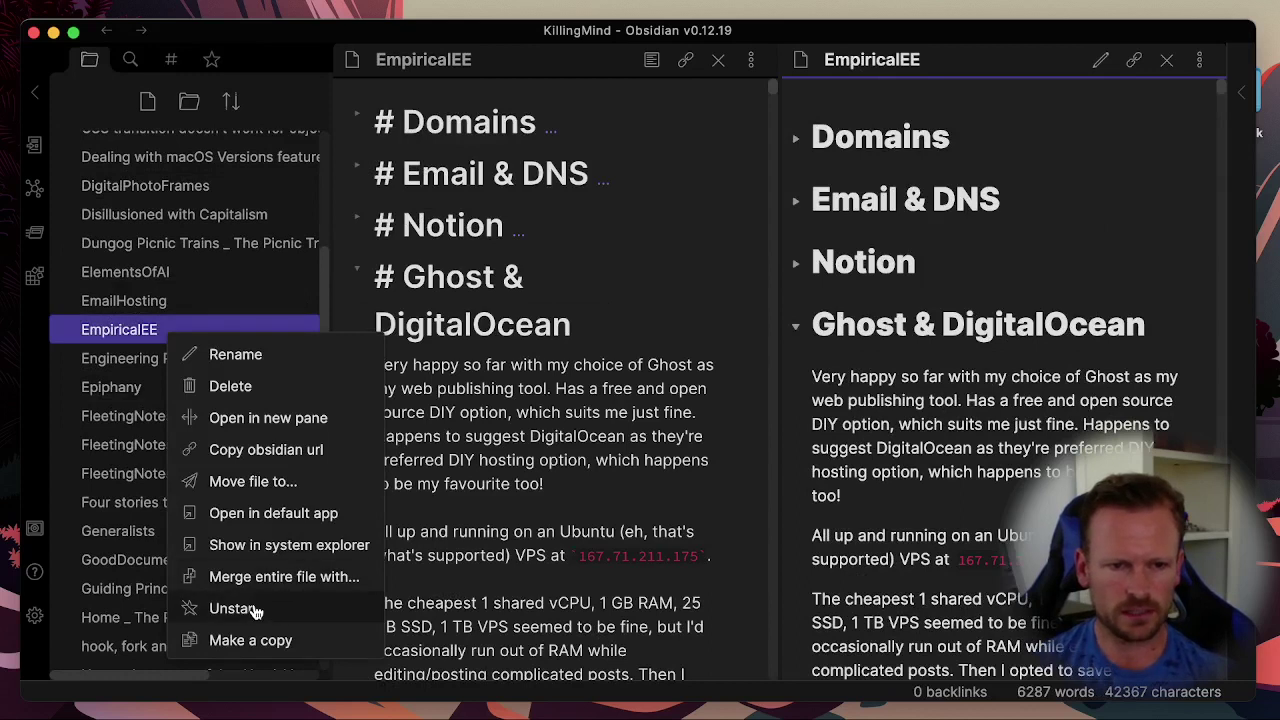
click(211, 60)
click(207, 61)
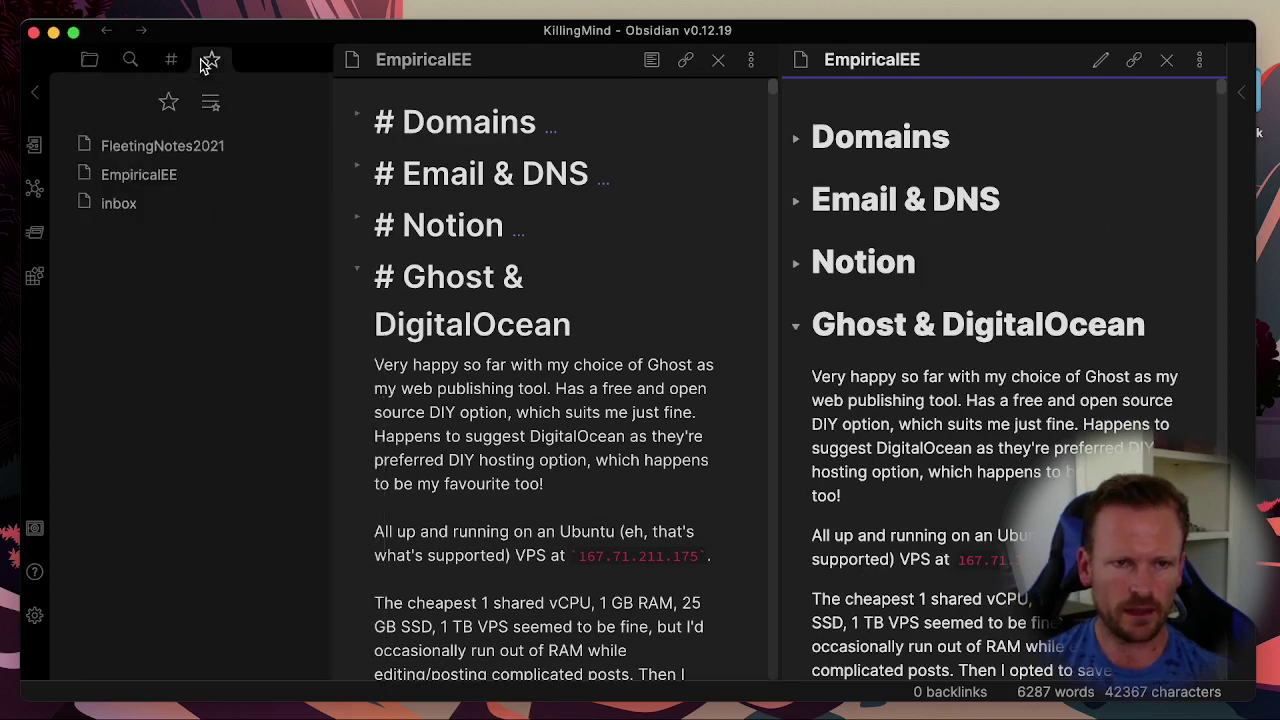